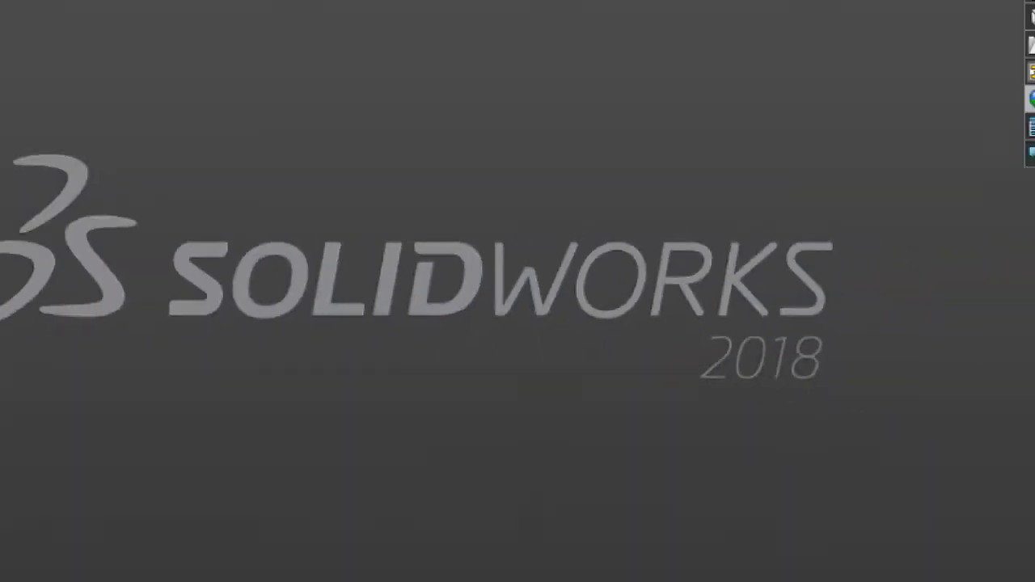
- Create a new part document
left_click(200, 11)
left_click(217, 33)
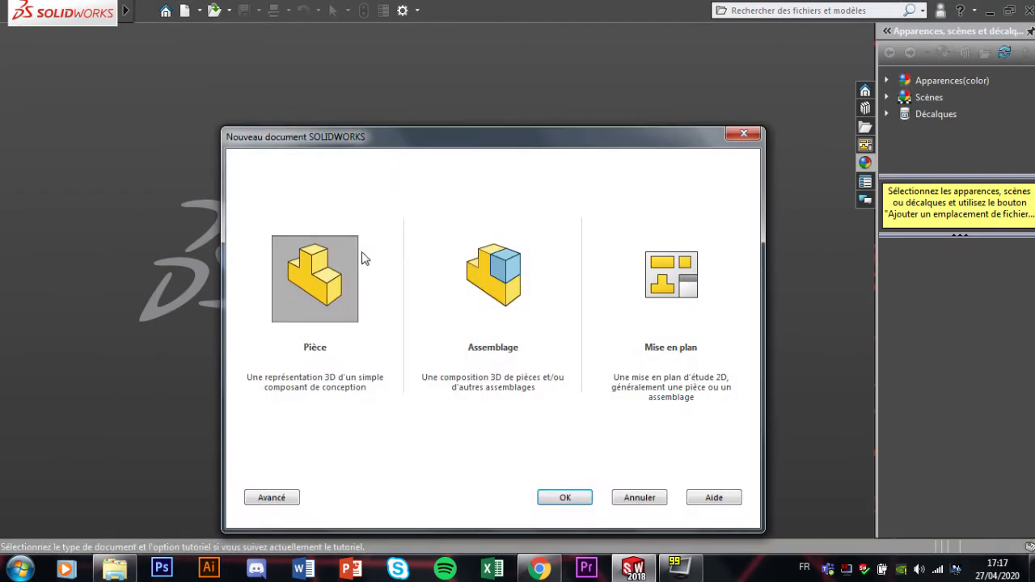
left_click(564, 499)
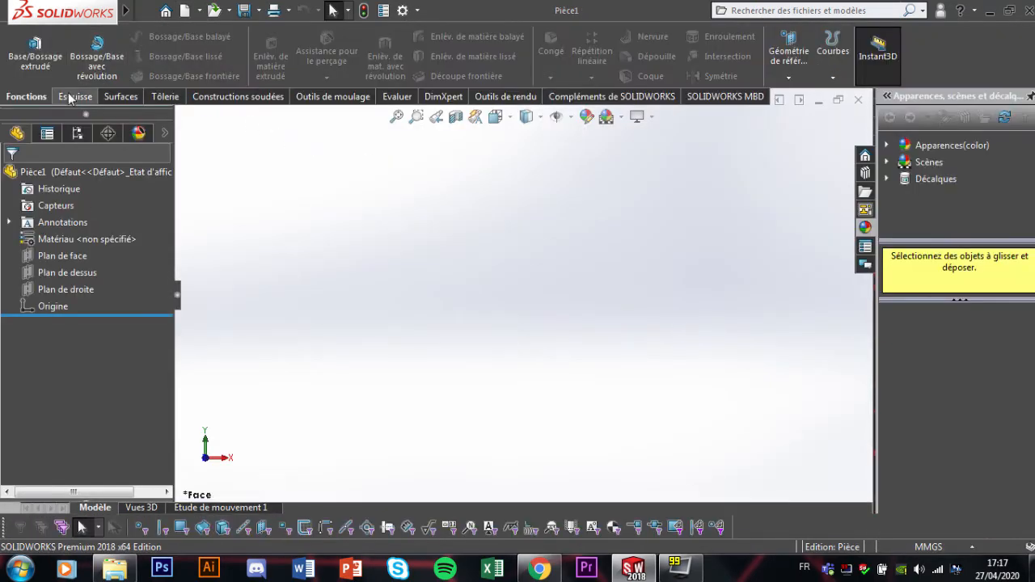
- Start a sketch on the front plane and draw a circle about 69 mm in diameter centred on the origin
left_click(74, 96)
left_click(25, 49)
left_click(417, 199)
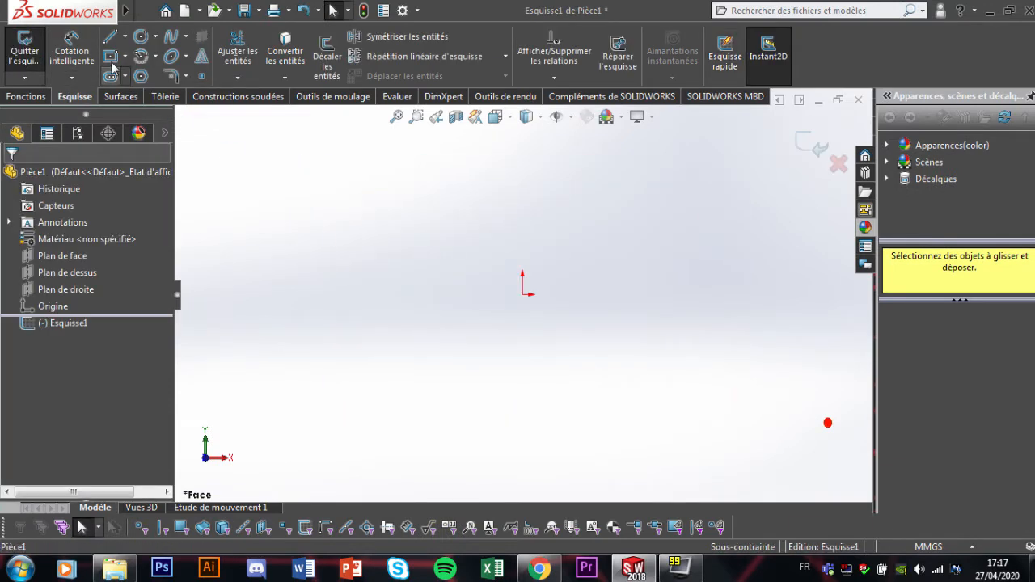
left_click(140, 36)
left_click(522, 294)
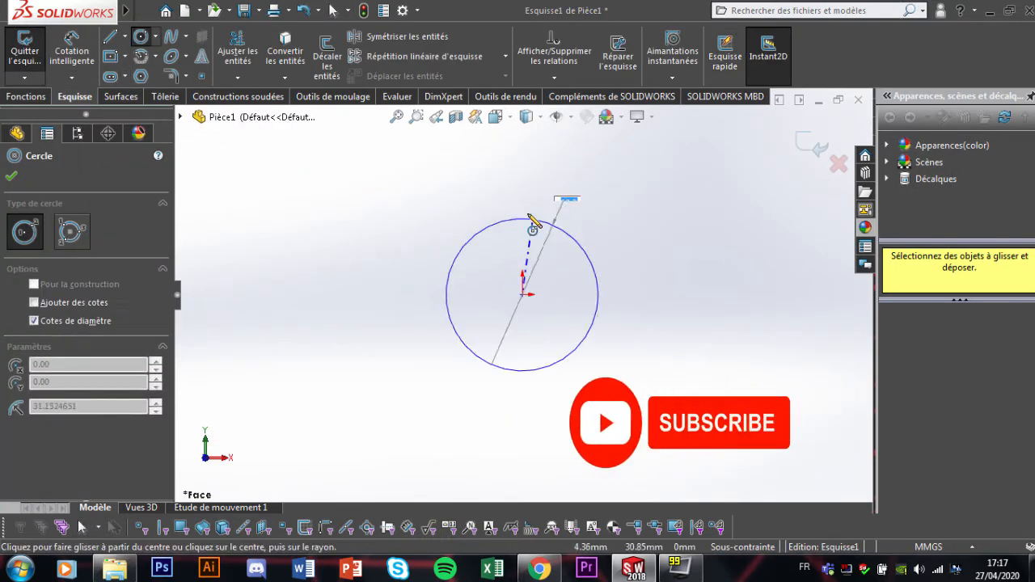
left_click(523, 211)
- Dimension the circle's diameter at 62 mm
left_click(72, 48)
left_click(442, 270)
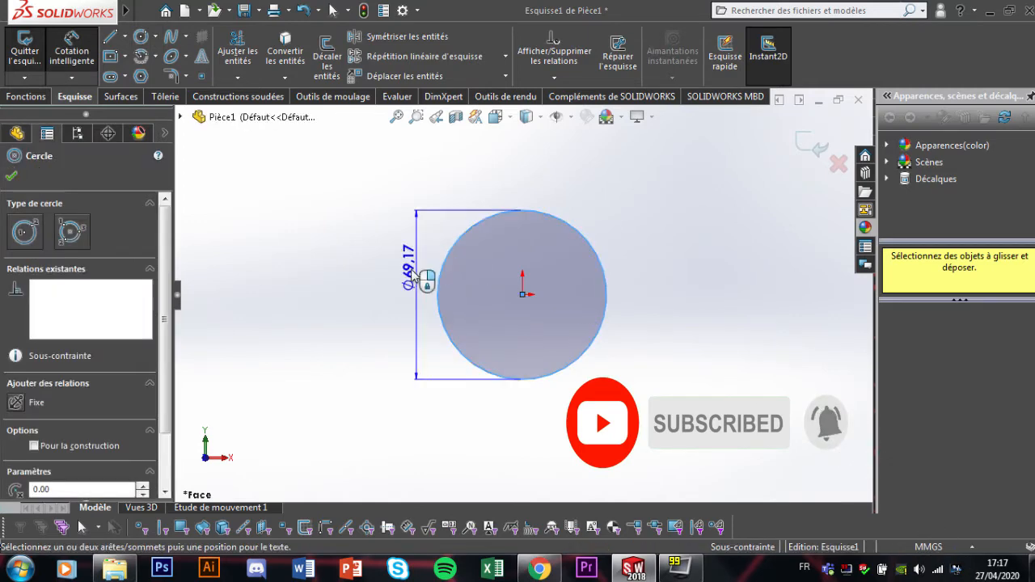
left_click(368, 297)
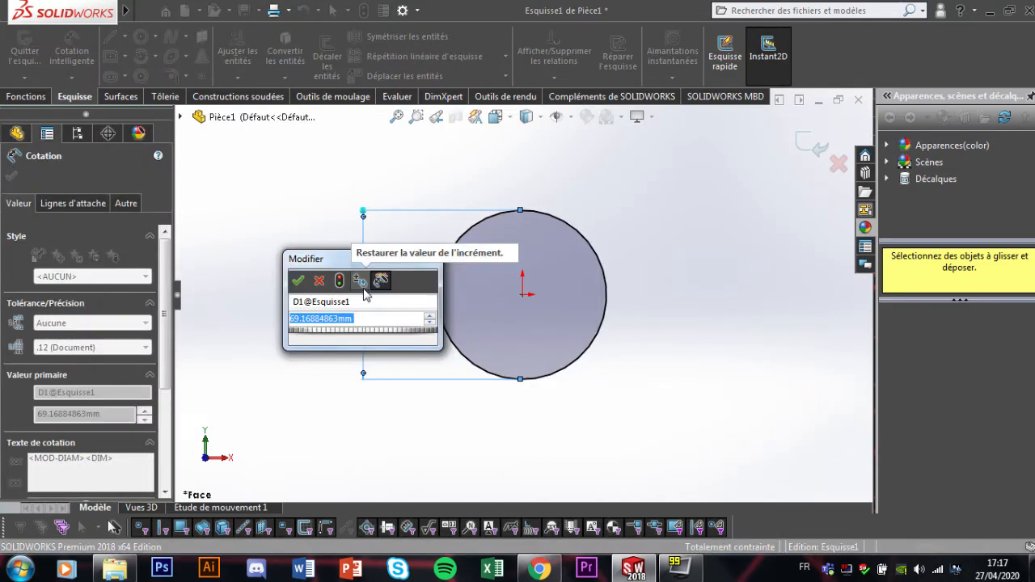
type("62")
key("Return")
left_click(10, 176)
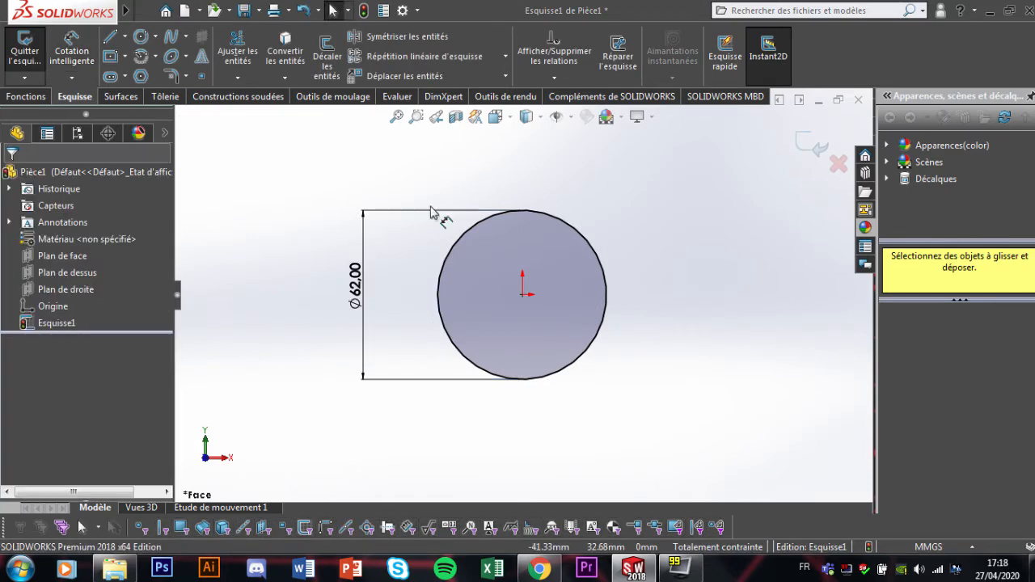
- Extrude the circle sketch as a blind boss 20 mm deep
left_click(26, 96)
left_click(35, 52)
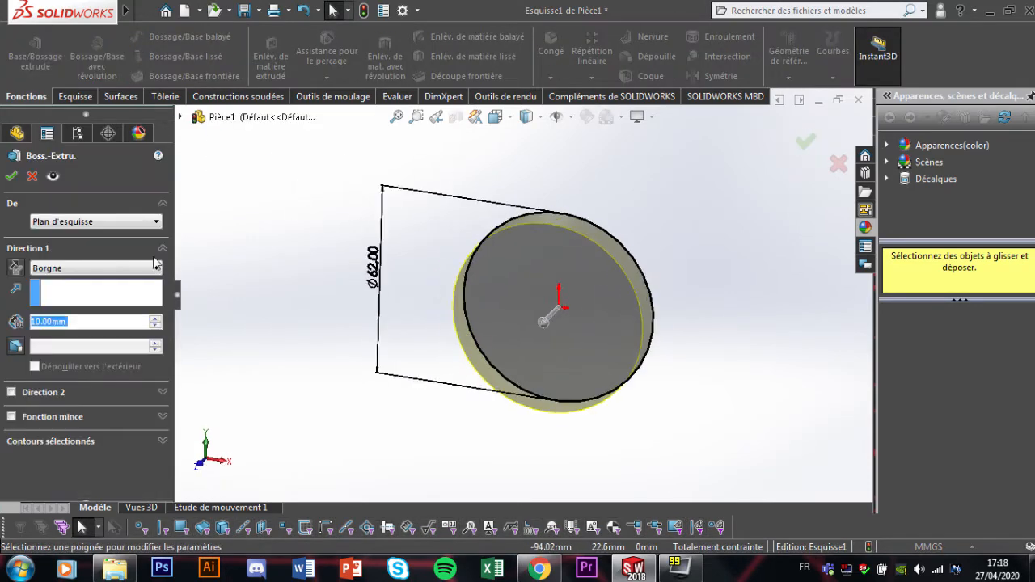
type("20")
key("Return")
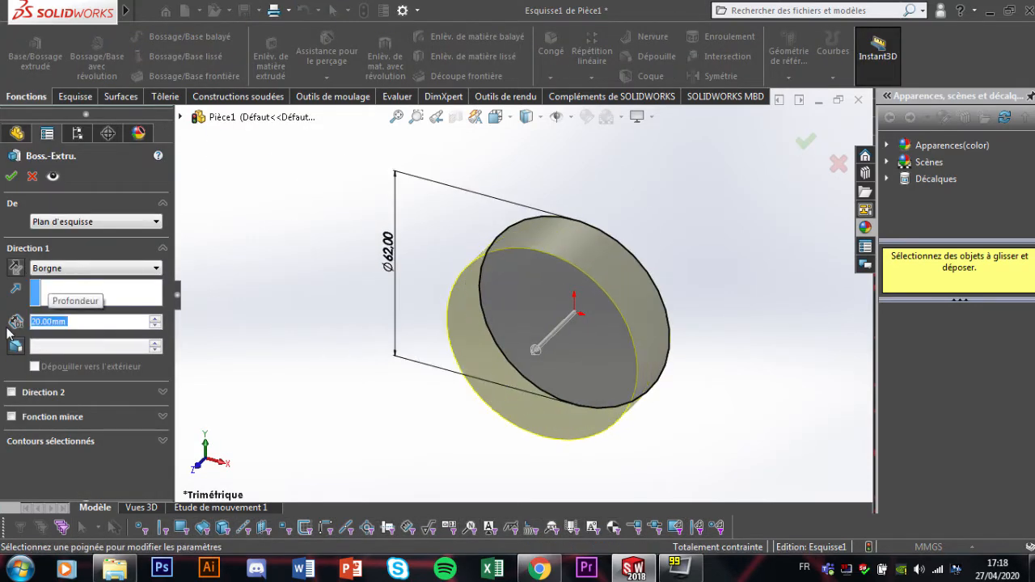
left_click(12, 177)
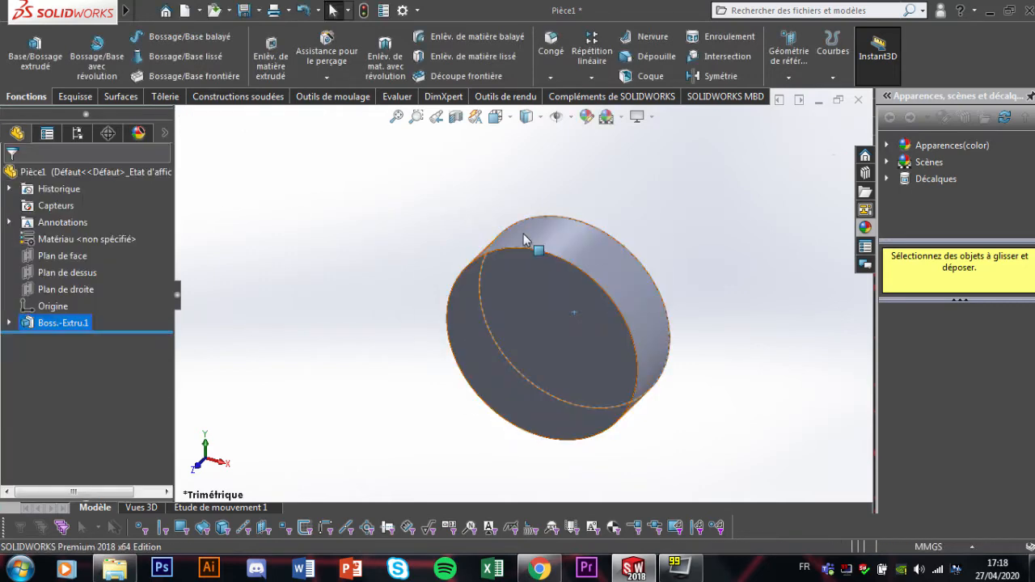
- Start a sketch on the disc's front face and draw an origin-centred circle about 21 mm outside the disc's edge
mouse_move(632, 257)
middle_mouse_down()
mouse_move(693, 266)
mouse_move(709, 292)
mouse_move(631, 254)
middle_mouse_up()
left_click(627, 258)
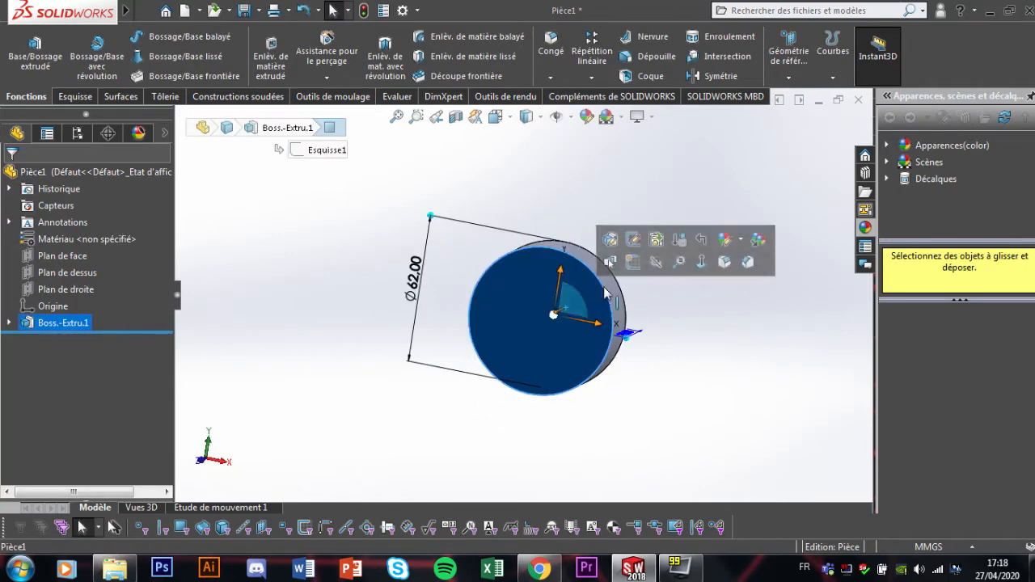
left_click(733, 257)
left_click(667, 217)
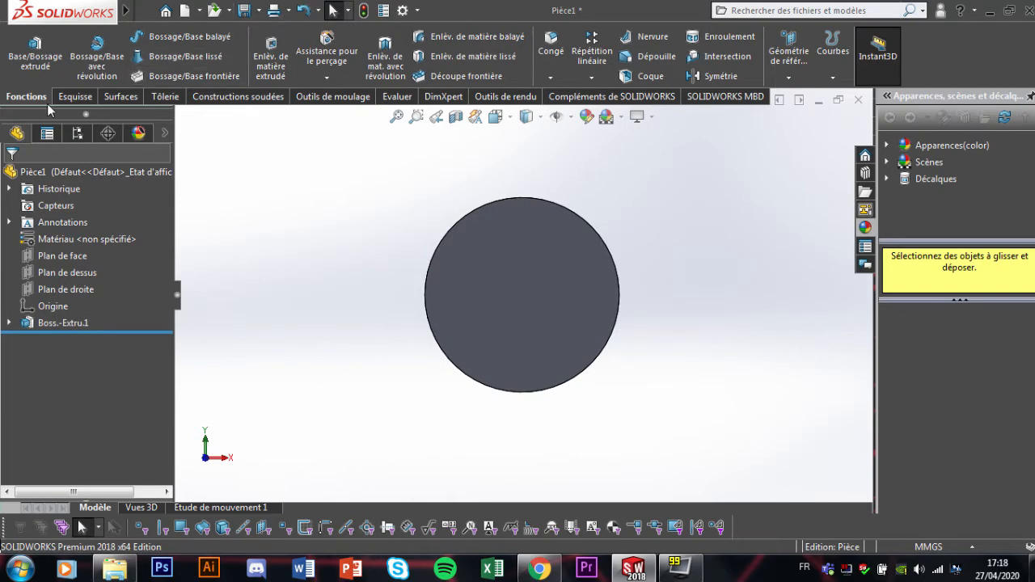
left_click(74, 96)
left_click(144, 38)
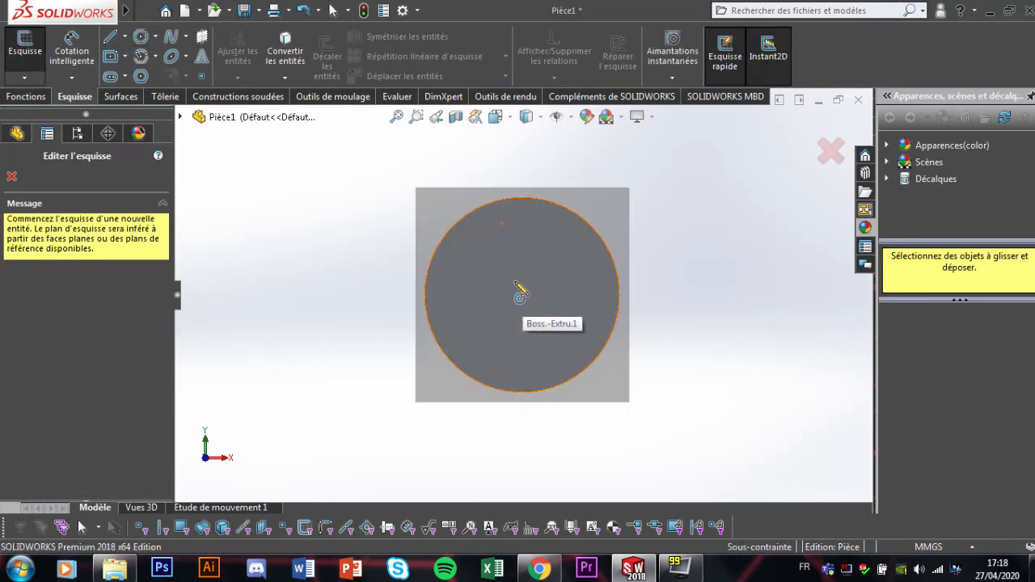
left_click(516, 285)
key("Escape")
left_click(140, 38)
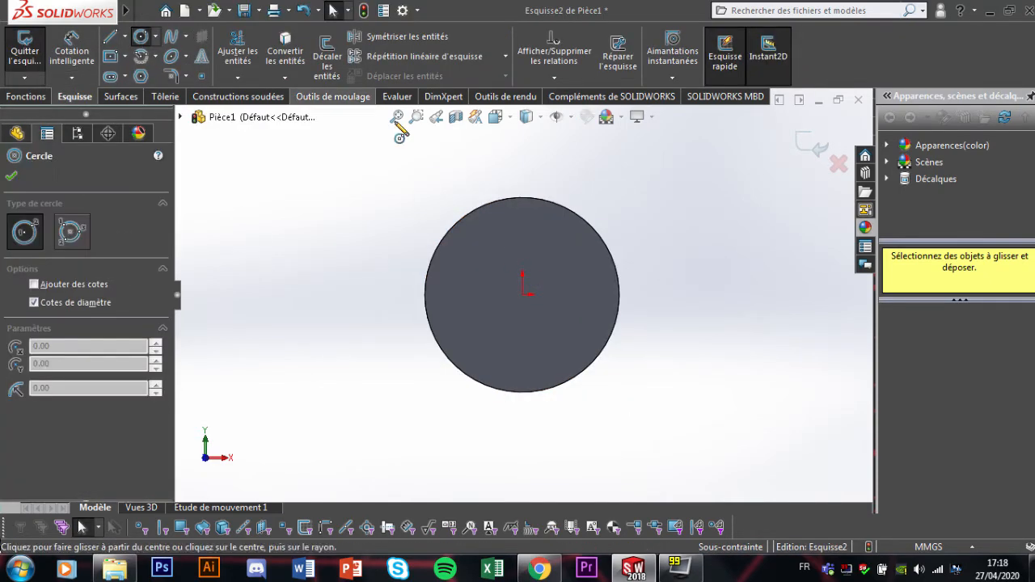
left_click(523, 294)
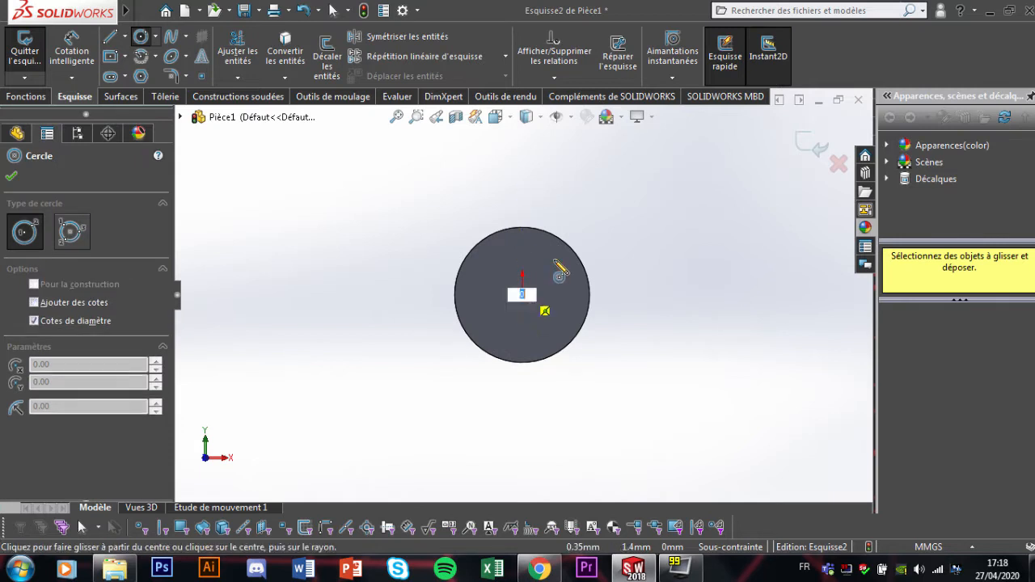
left_click(522, 179)
- Draw a second circle about 135 mm in diameter, centred about 86 mm above the origin
scroll(519, 163, "up", 1)
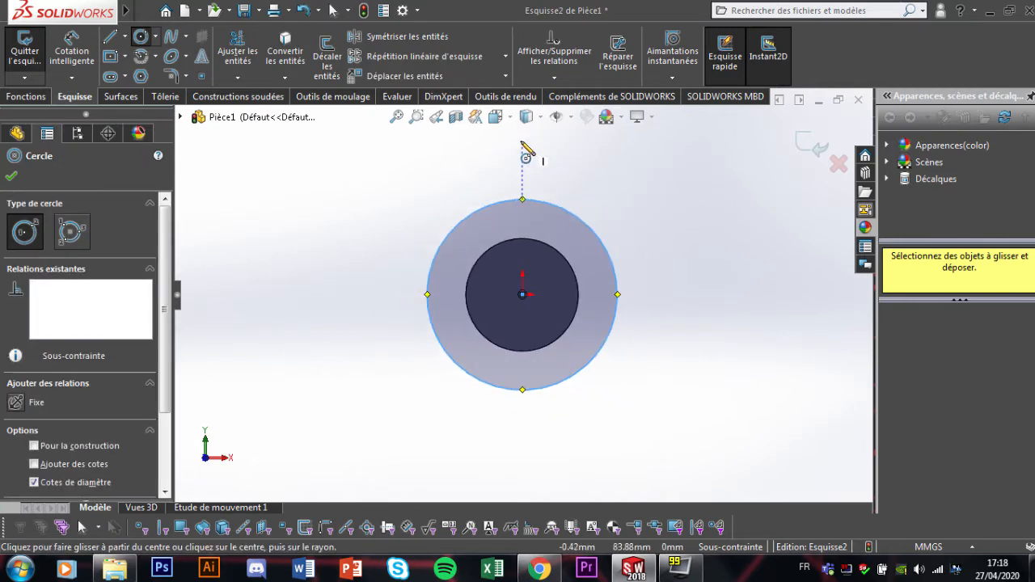
left_click(522, 138)
left_click(527, 261)
scroll(527, 261, "up", 3)
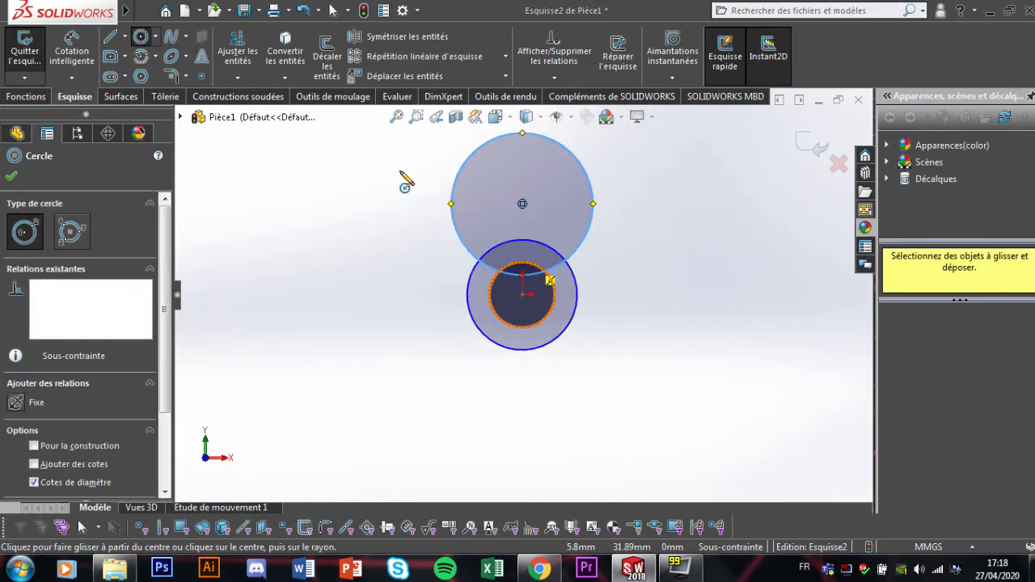
- Dimension the radial gap between the disc's edge and the larger concentric circle at 14 mm
left_click(86, 55)
scroll(608, 366, "down", 2)
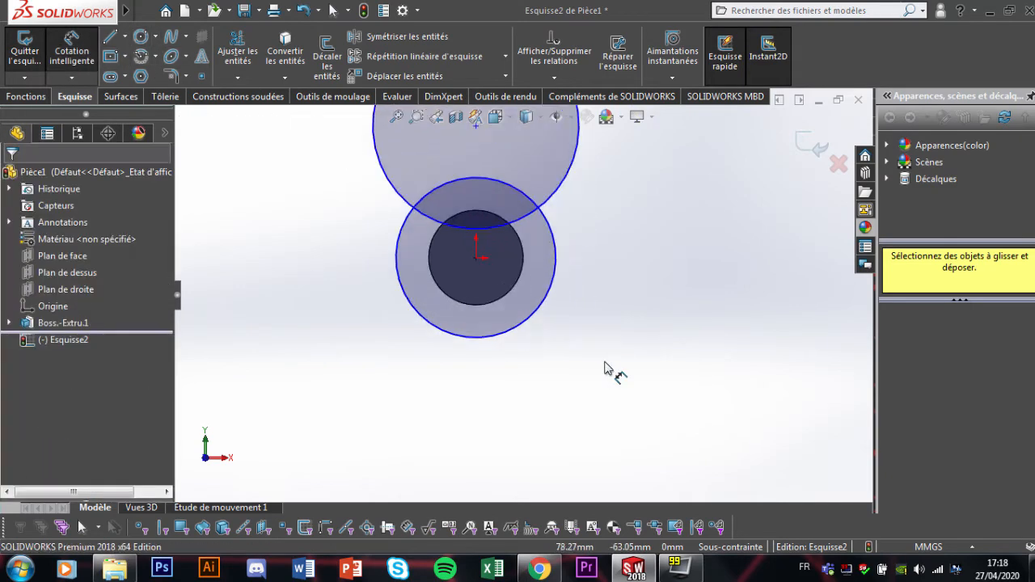
left_click(499, 305)
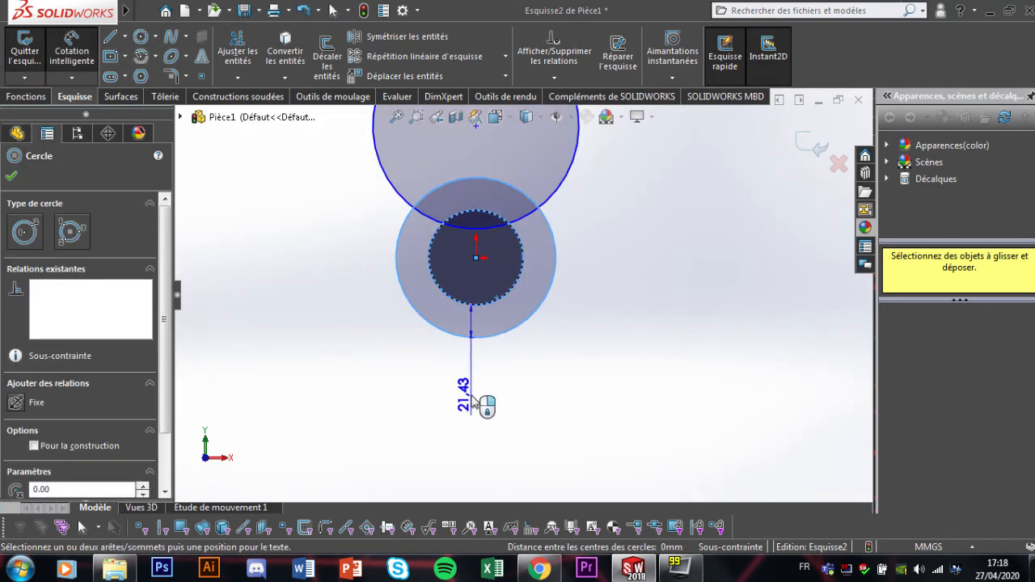
left_click(473, 398)
type("14")
key("Return")
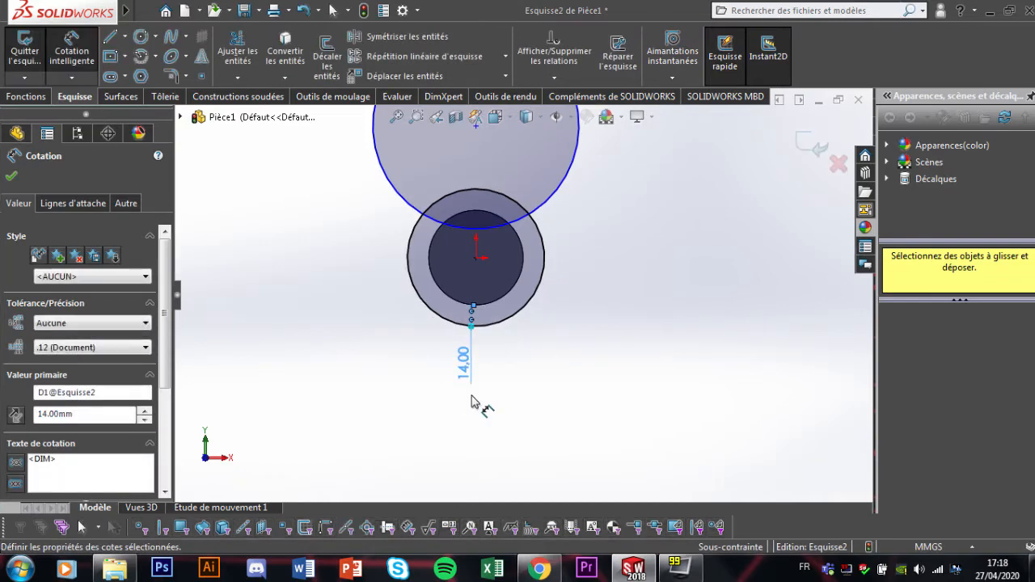
- Dimension the upper circle's diameter at 65 mm
scroll(481, 291, "up", 2)
left_click(564, 191)
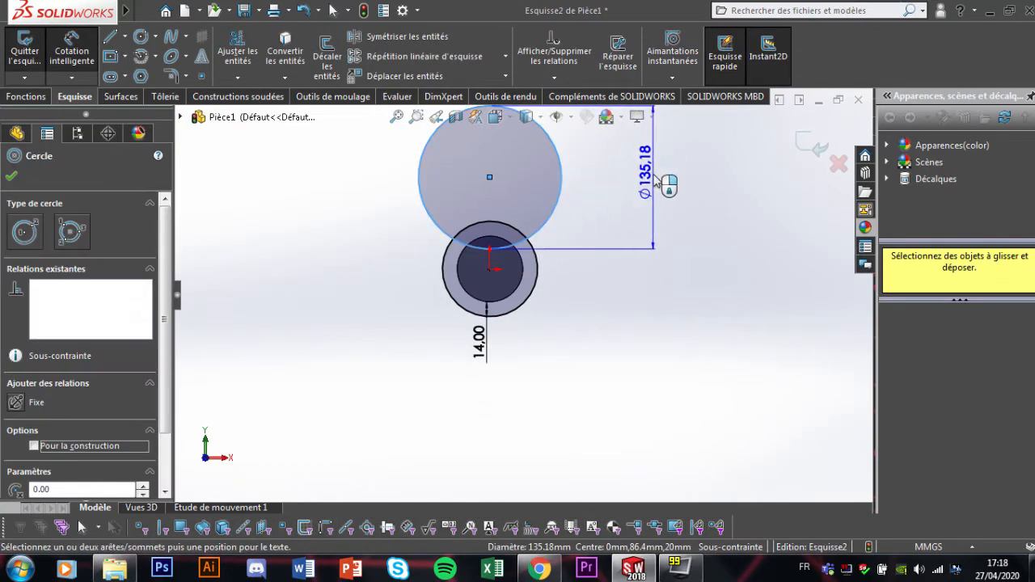
left_click(657, 171)
type("65")
key("Return")
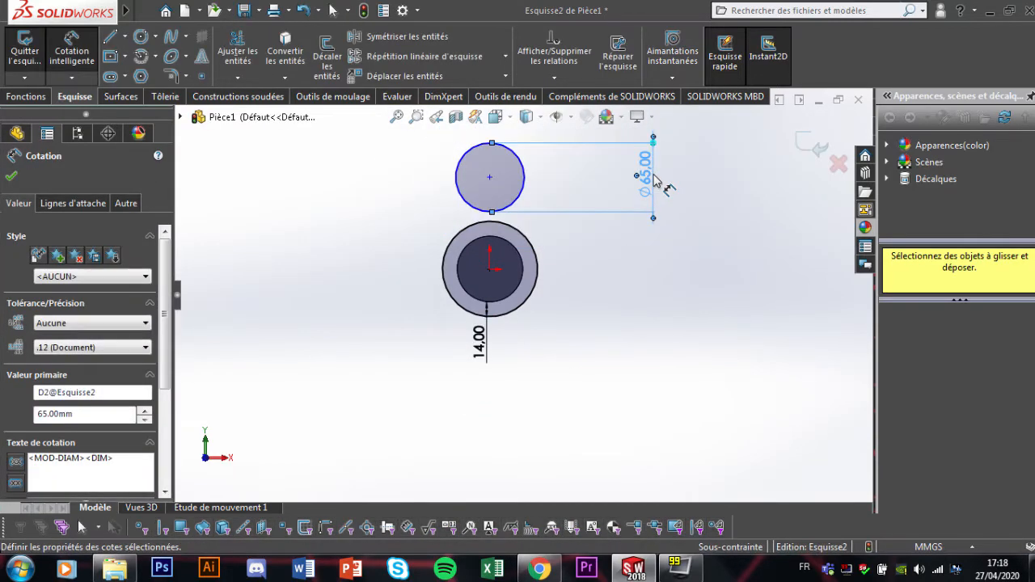
- Dimension the distance between the upper circle's centre and the origin at 40 mm
scroll(496, 235, "down", 3)
left_click(495, 149)
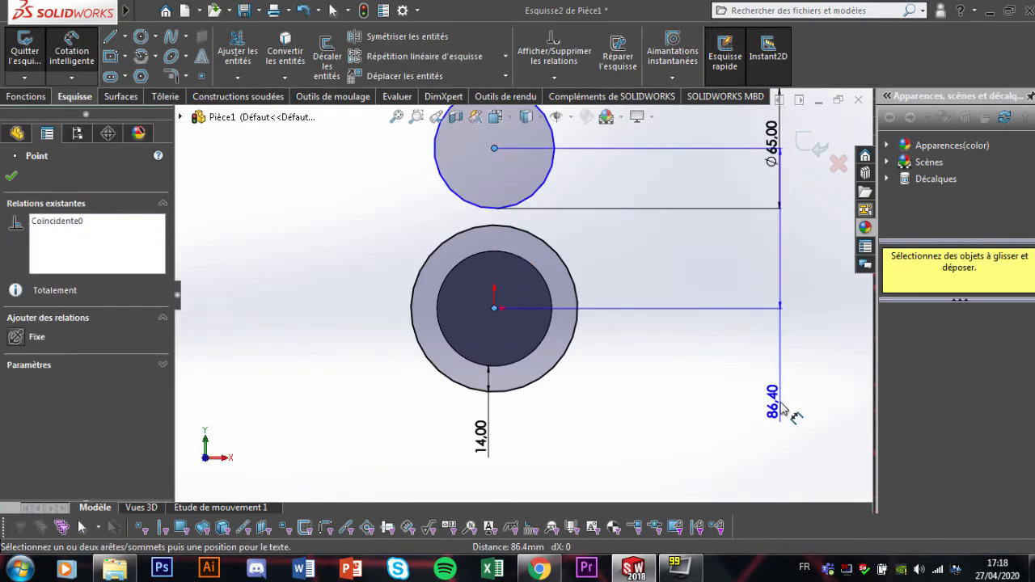
left_click(783, 410)
type("40")
key("Return")
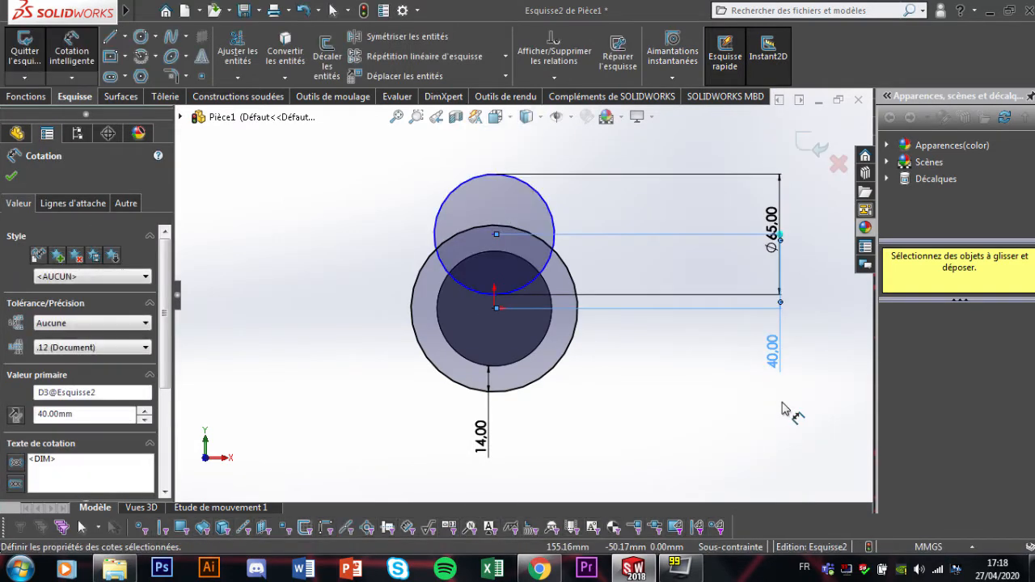
- Set the distance between the upper circle's centre and the origin to 45 mm
double_click(779, 359)
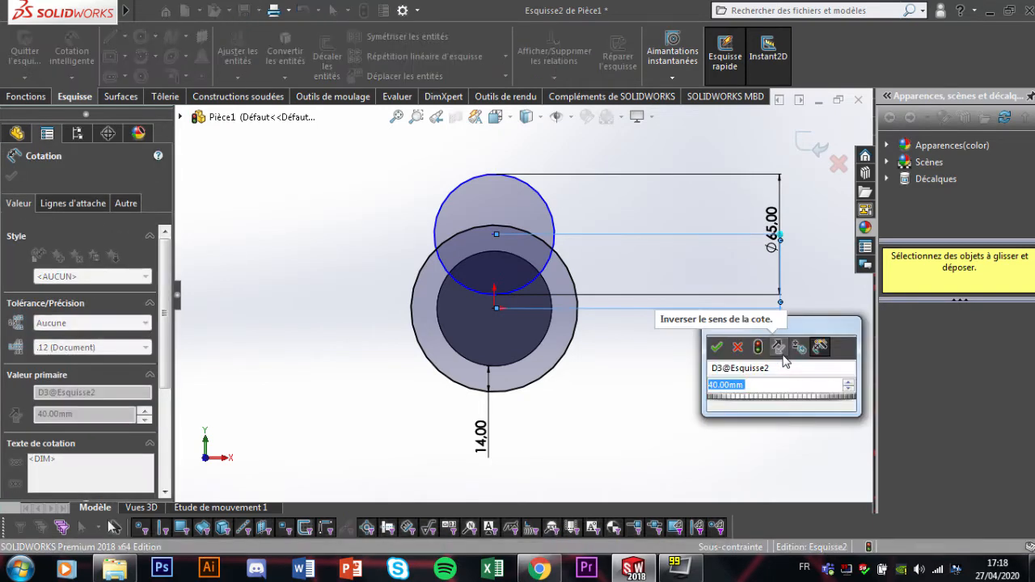
type("45")
key("Return")
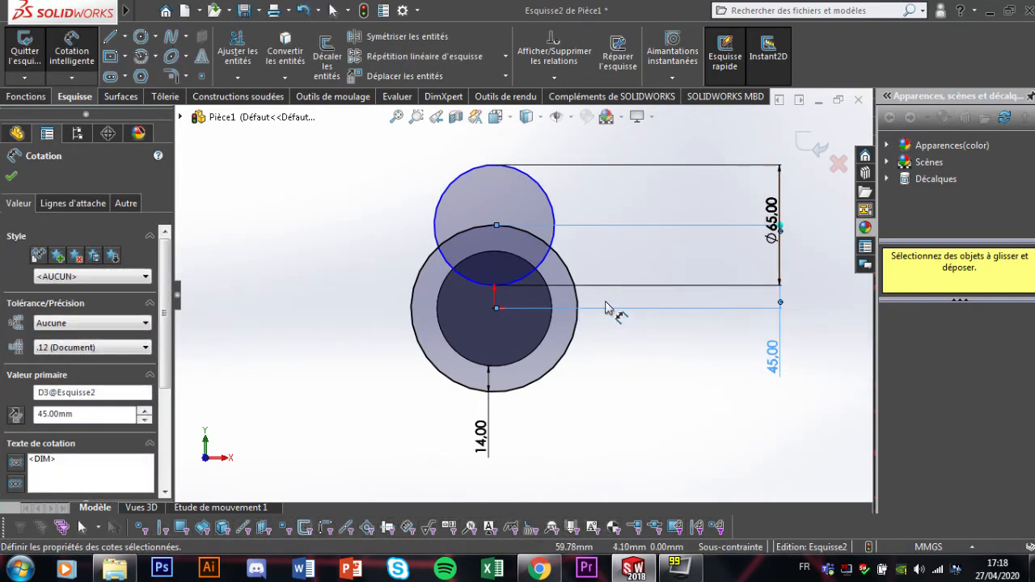
left_click(755, 362)
key("Escape")
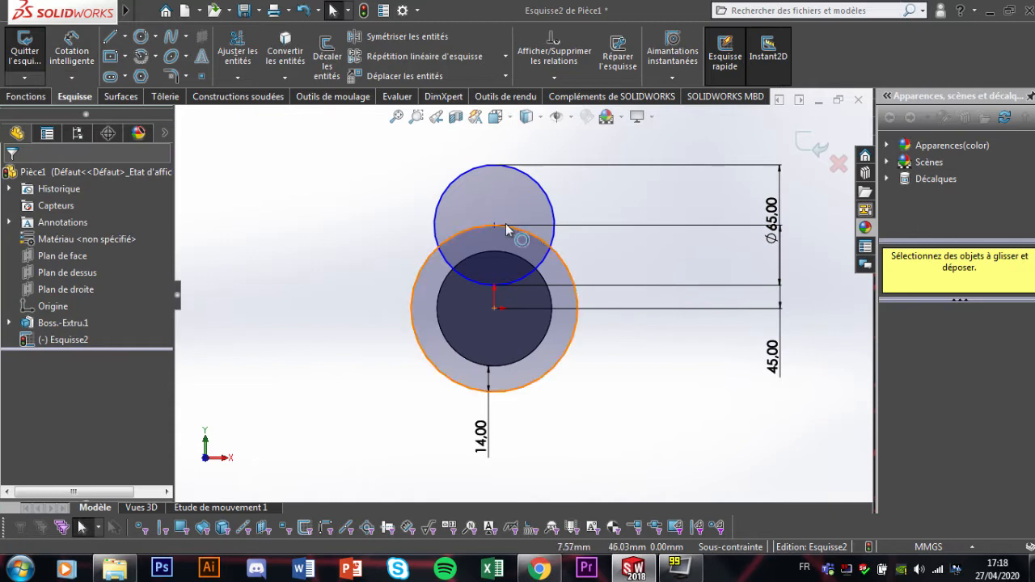
- Add a vertical relation between the origin-centred circle's centre and the upper circle's centre
left_click(494, 308)
left_click(494, 224, "ctrl")
left_click(14, 442)
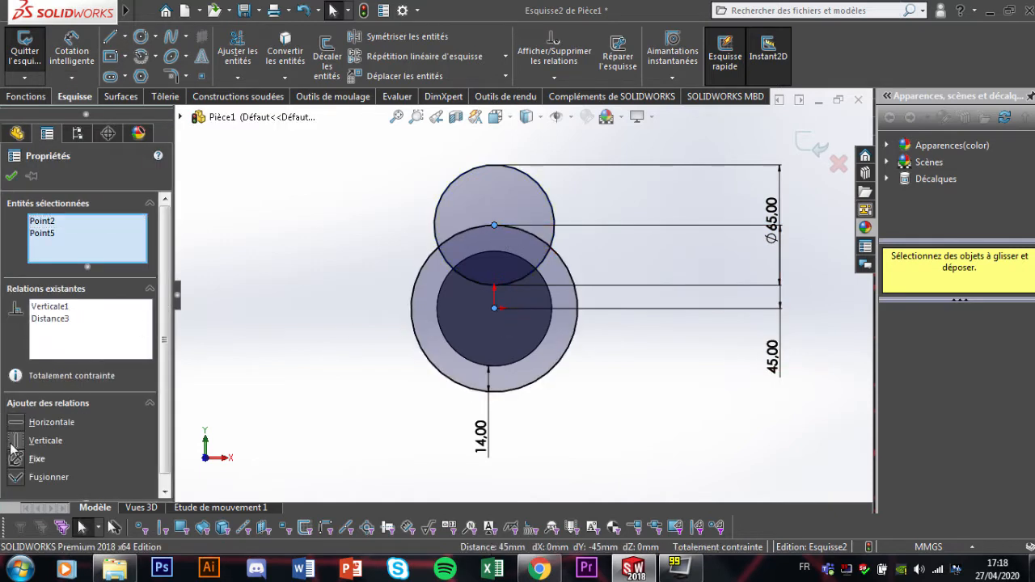
left_click(12, 177)
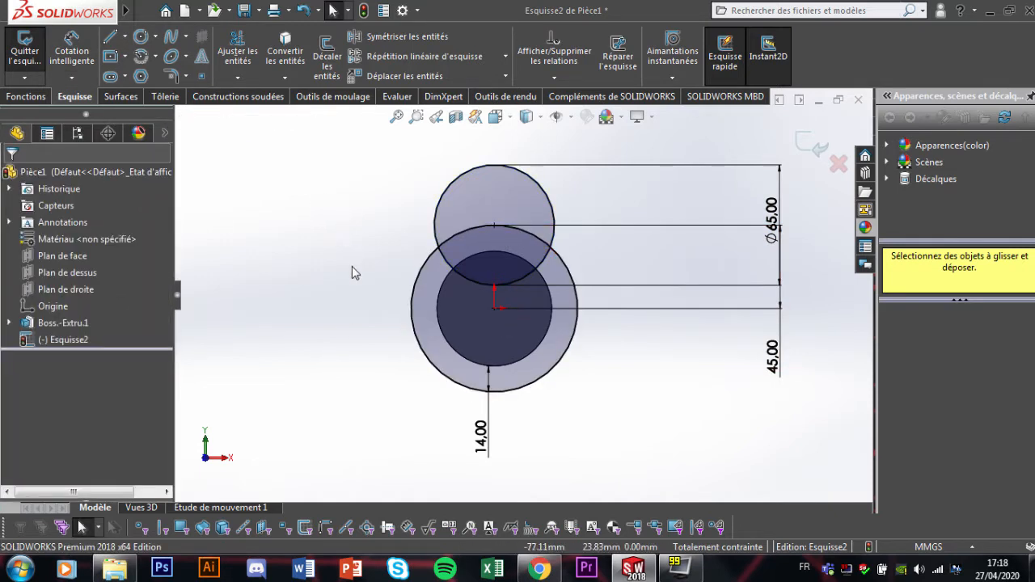
- Draw a slanted line about 55 mm long just outside the left side of the two overlapping circles
scroll(353, 267, "up", 2)
scroll(455, 240, "down", 2)
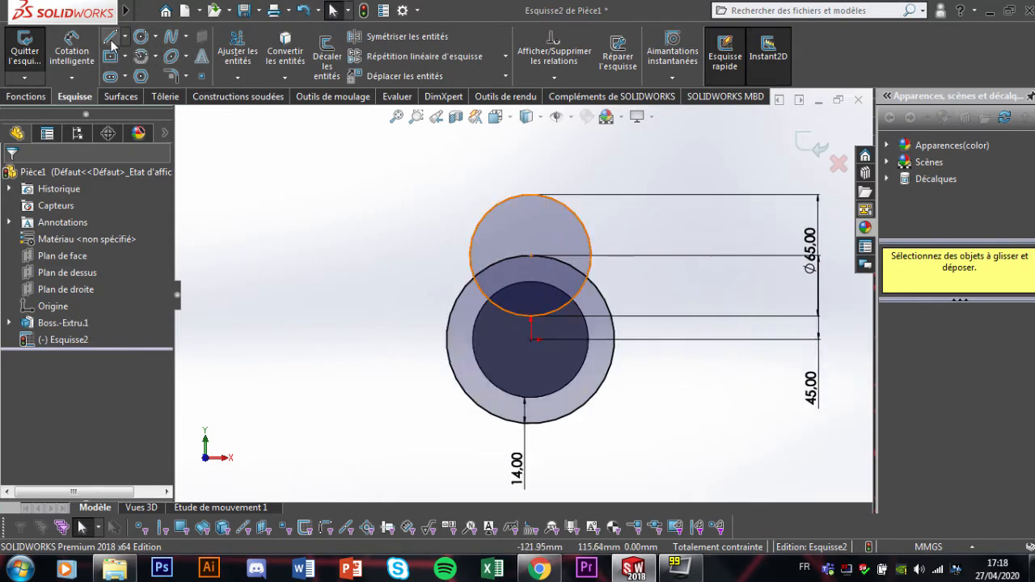
left_click(111, 40)
scroll(485, 303, "down", 2)
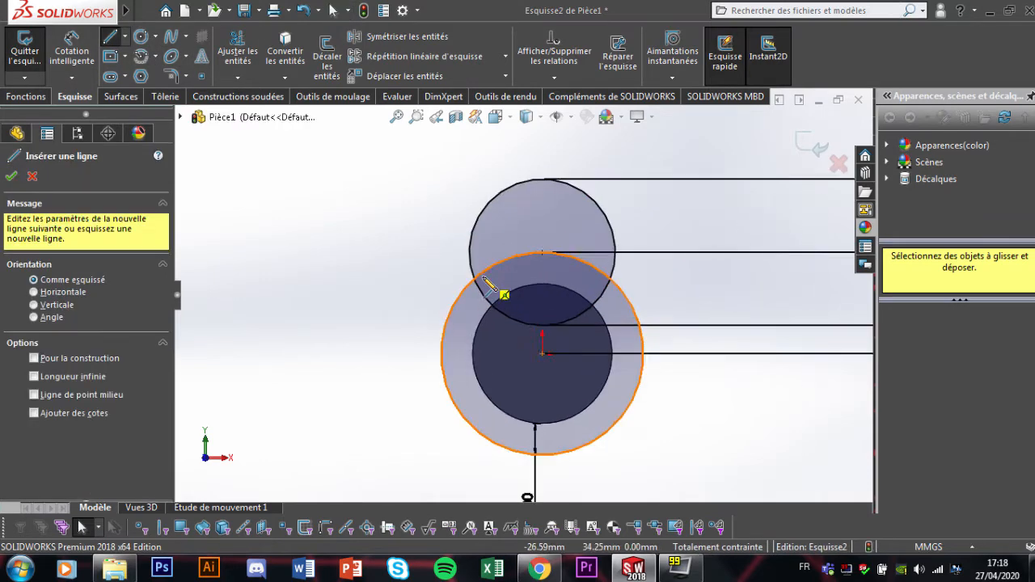
left_click(427, 369)
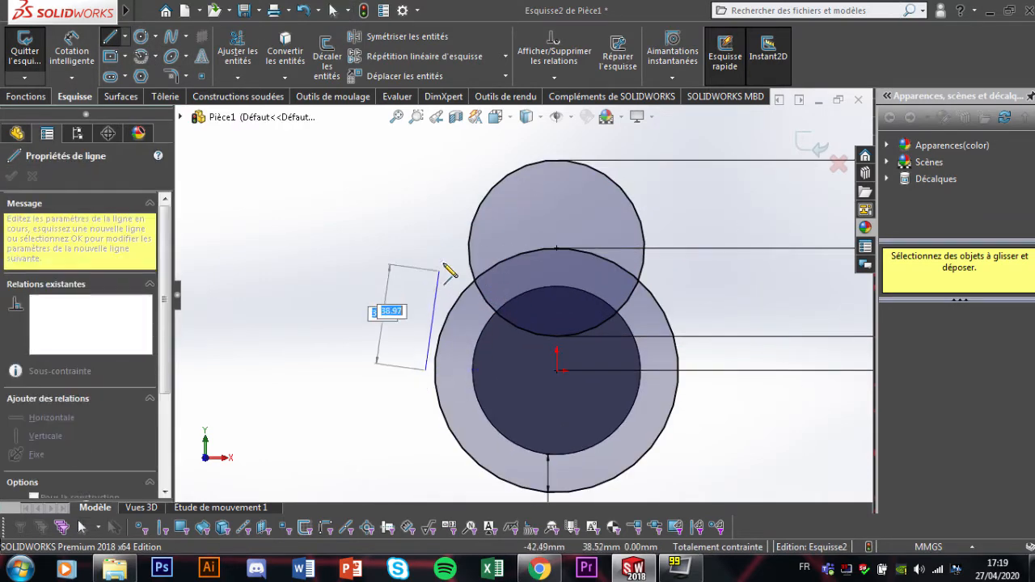
left_click(466, 228)
key("Escape")
left_click(453, 274)
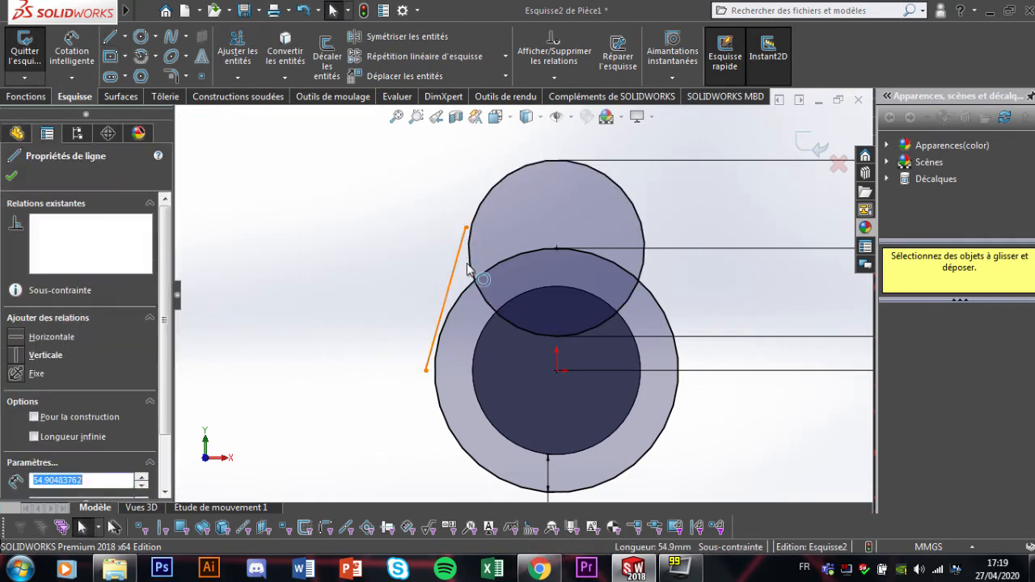
left_click(471, 266, "ctrl")
left_click(448, 319, "ctrl")
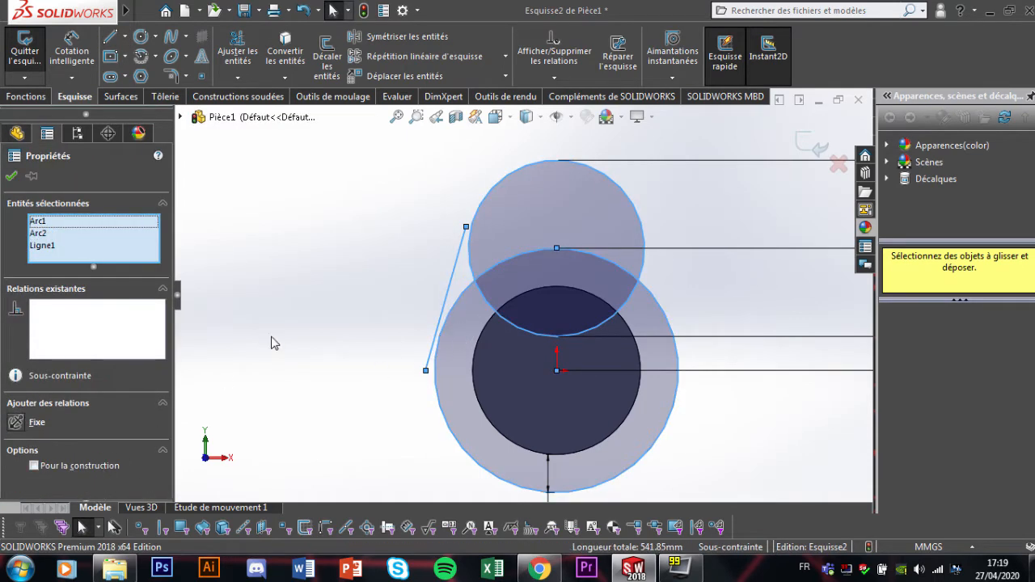
left_click(380, 327)
- Make the slanted line on the left tangent to both the large origin-centred circle and the upper circle
left_click(448, 323)
left_click(426, 344, "ctrl")
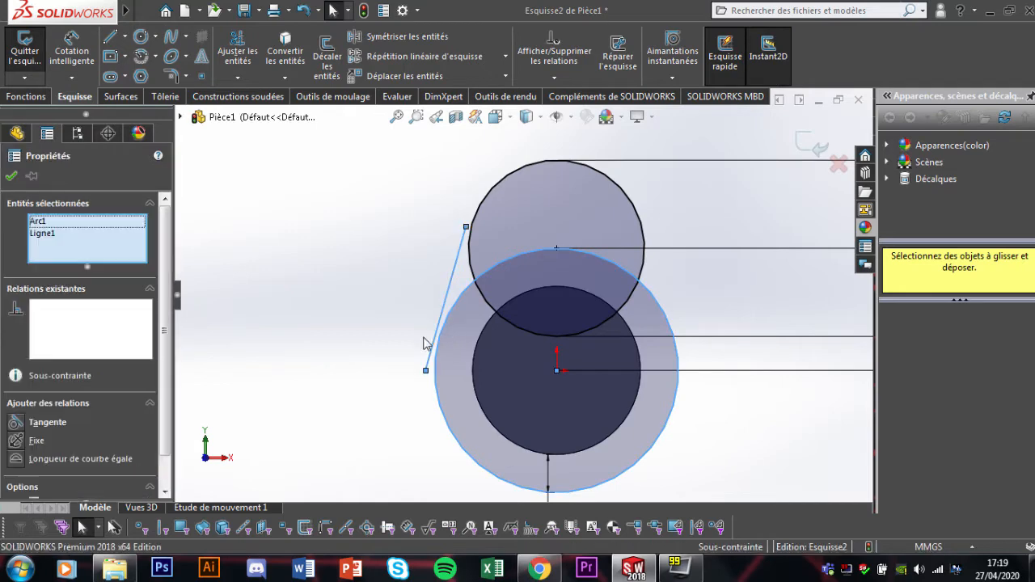
left_click(41, 422)
left_click(306, 367)
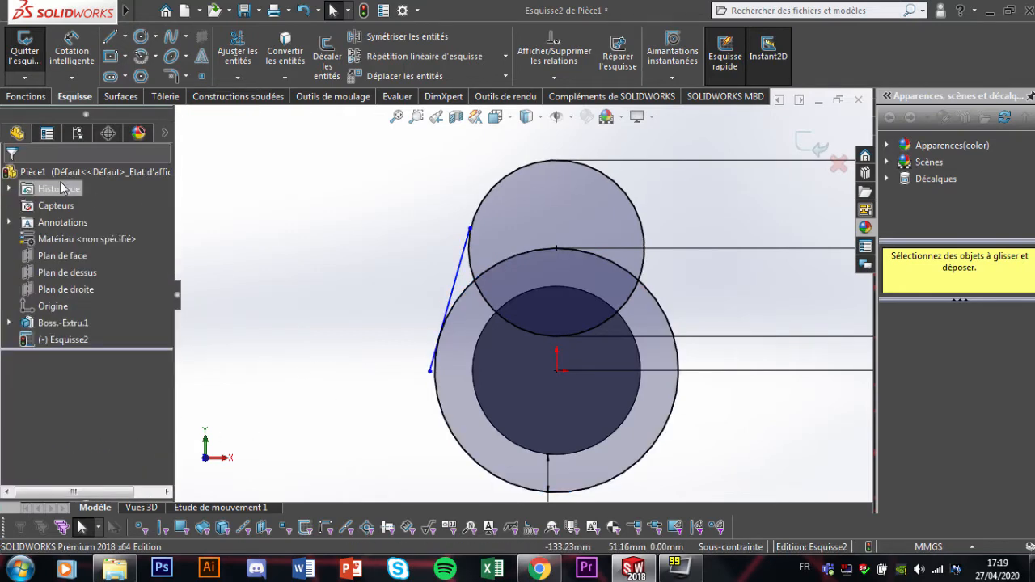
left_click(460, 267)
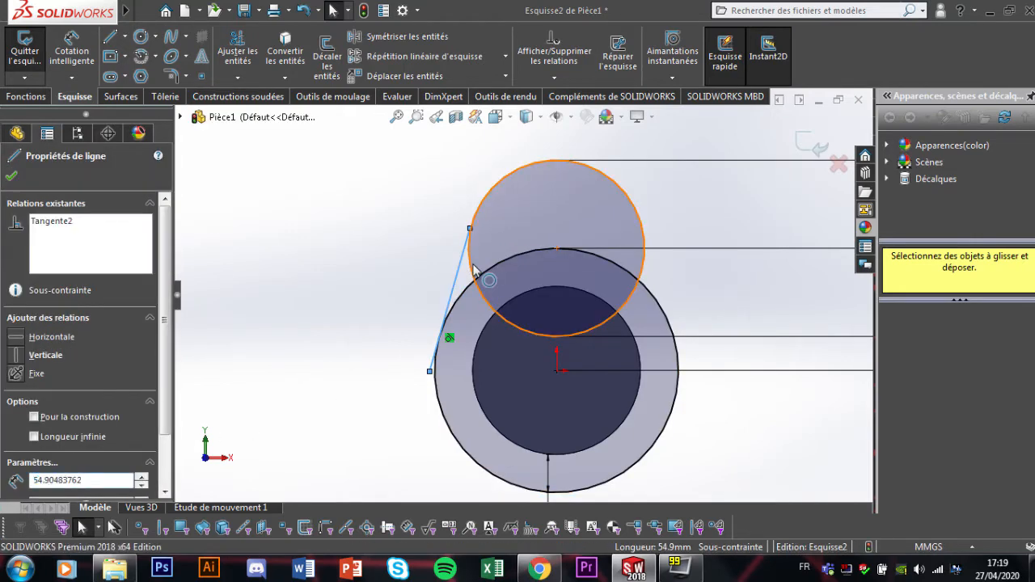
left_click(474, 269, "ctrl")
left_click(231, 213)
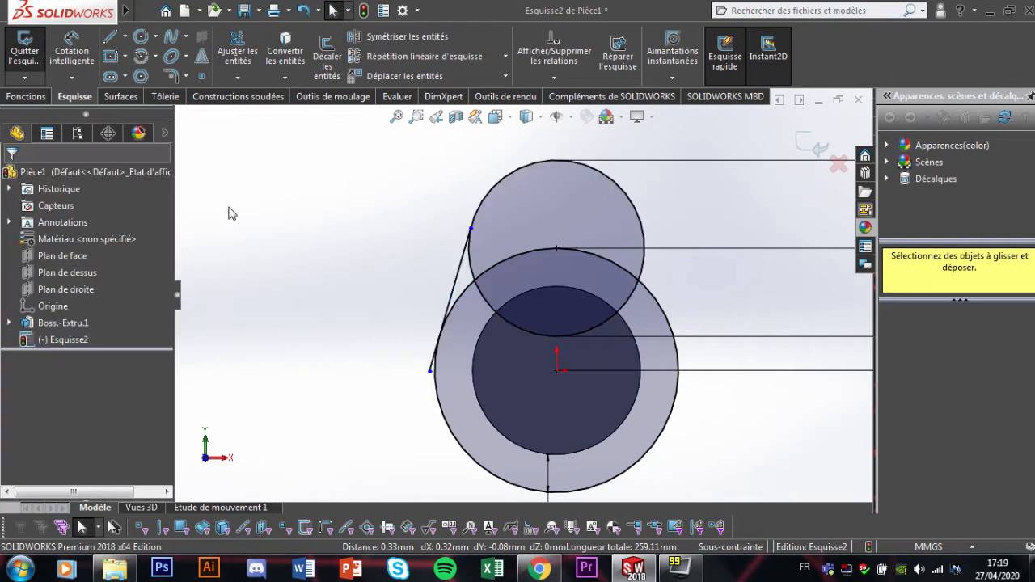
- Snap the left tangent line's upper endpoint onto the upper circle and its lower endpoint onto the large circle
scroll(491, 259, "down", 3)
mouse_move(454, 203)
left_mouse_down()
mouse_move(455, 239)
mouse_move(478, 219)
mouse_move(470, 193)
left_mouse_up()
left_click(433, 162)
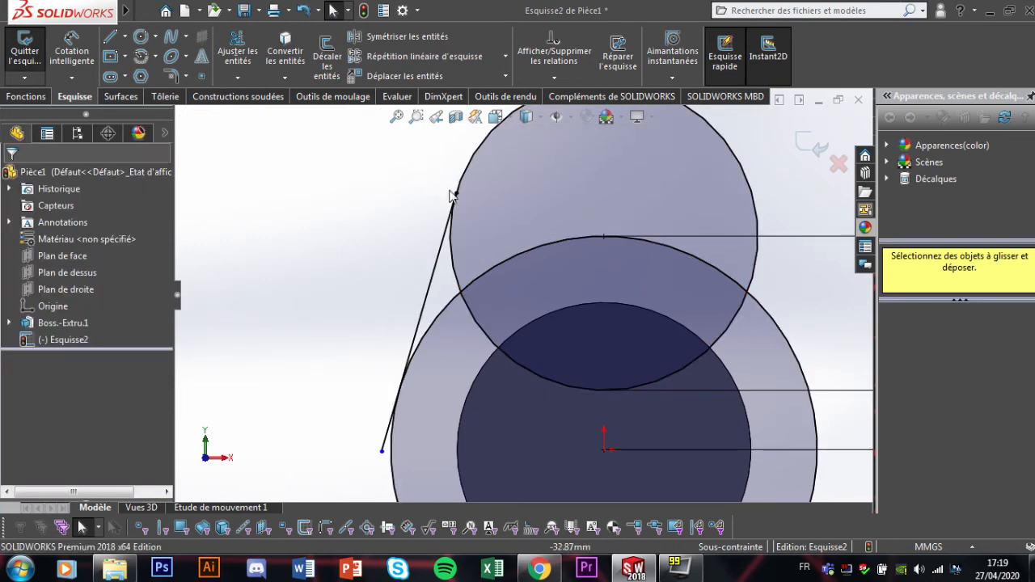
left_click(457, 193)
left_click(428, 220)
scroll(442, 306, "up", 2)
scroll(430, 400, "down", 4)
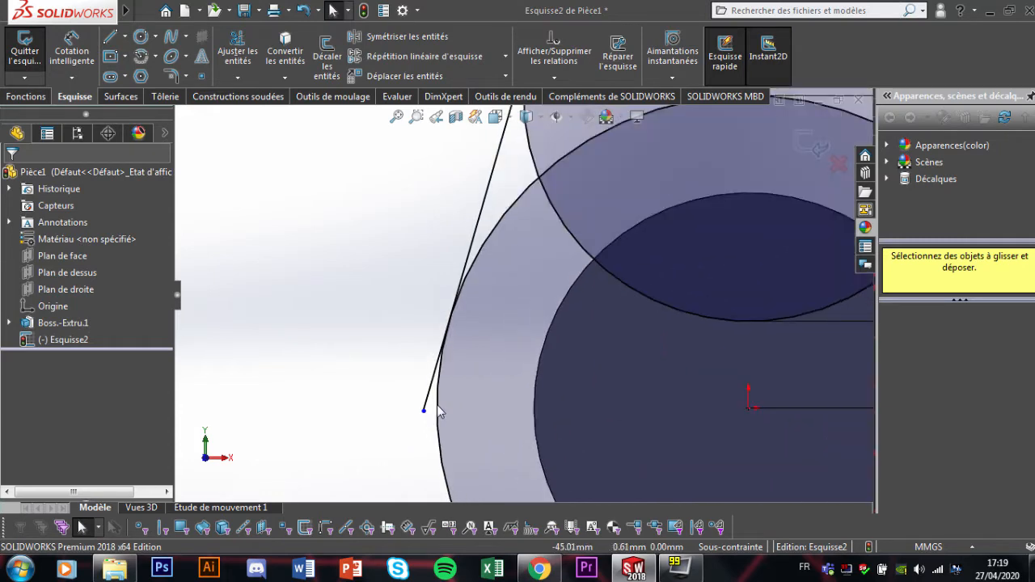
mouse_move(423, 412)
left_mouse_down()
mouse_move(447, 333)
mouse_move(444, 346)
left_mouse_up()
scroll(541, 293, "up", 5)
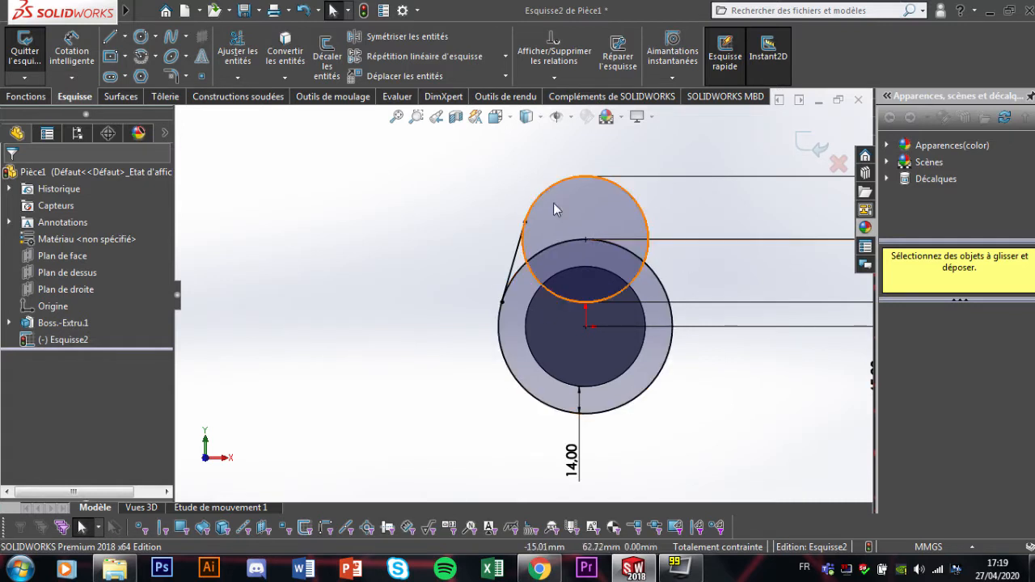
- Draw a slanted line about 43 mm long on the right side, from the upper circle to the large circle
left_click(117, 39)
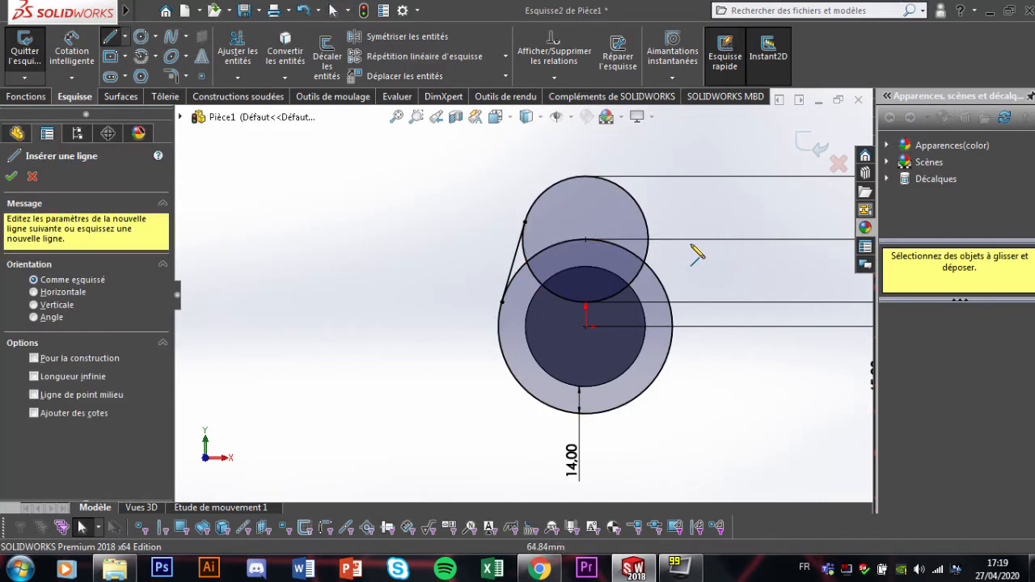
left_click(649, 240)
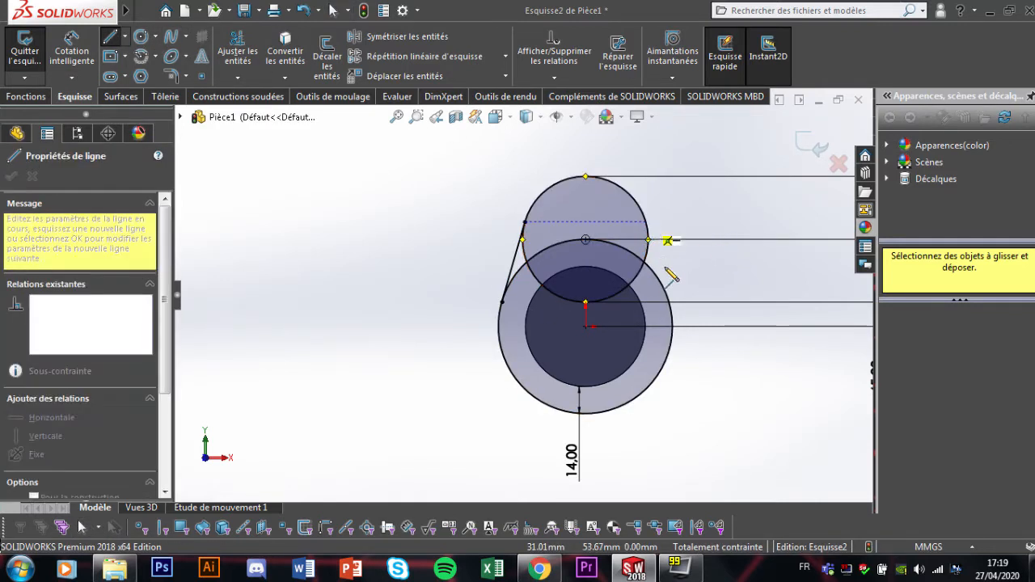
scroll(673, 318, "down", 5)
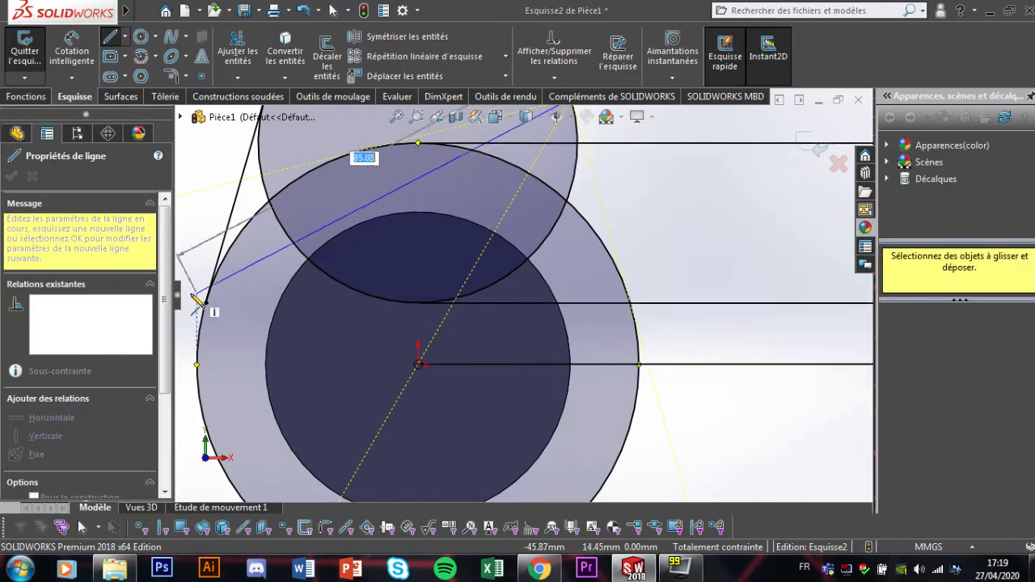
left_click(631, 304)
key("Escape")
scroll(645, 314, "up", 2)
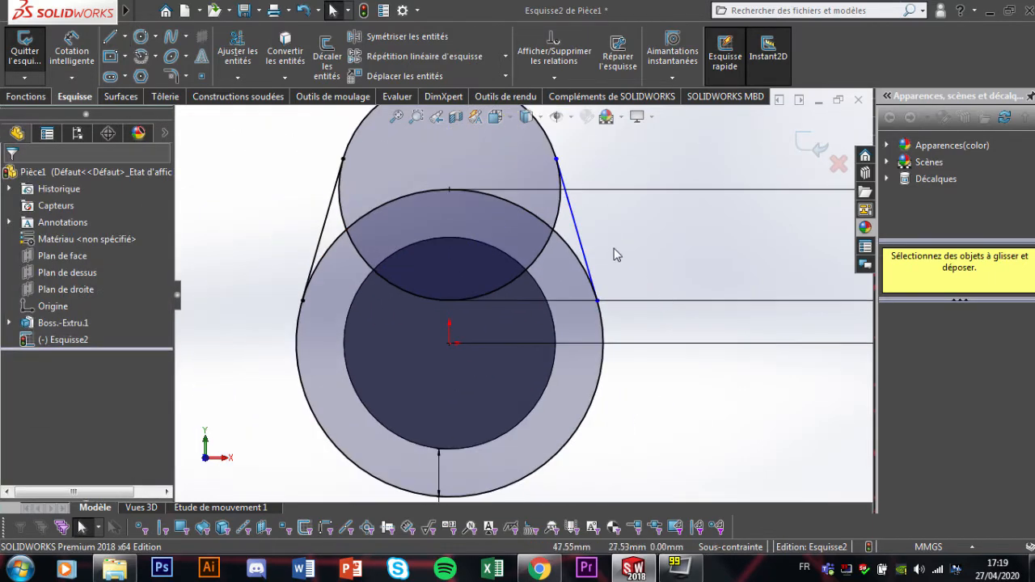
left_click(577, 241)
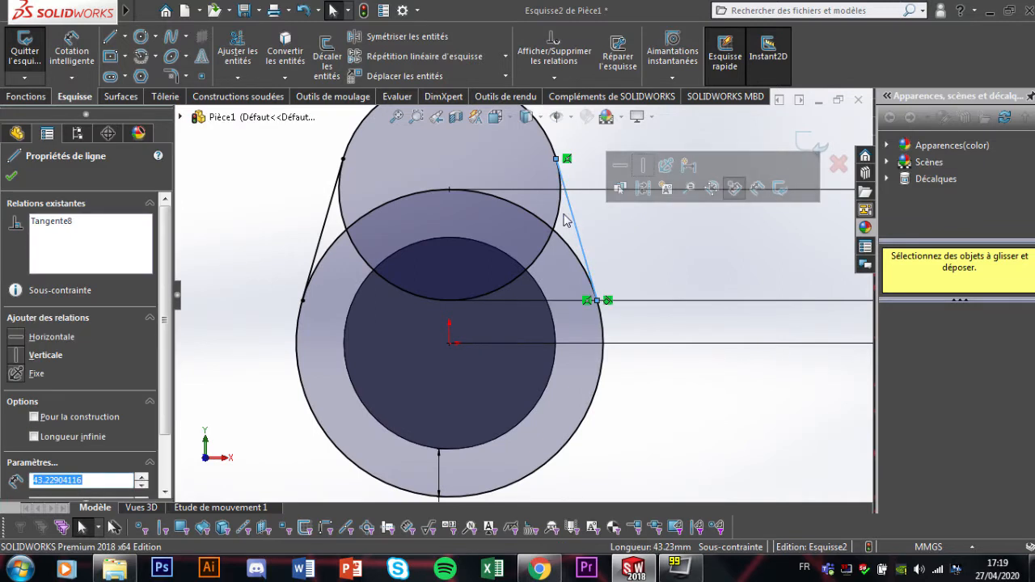
left_click(609, 231)
left_click(579, 235)
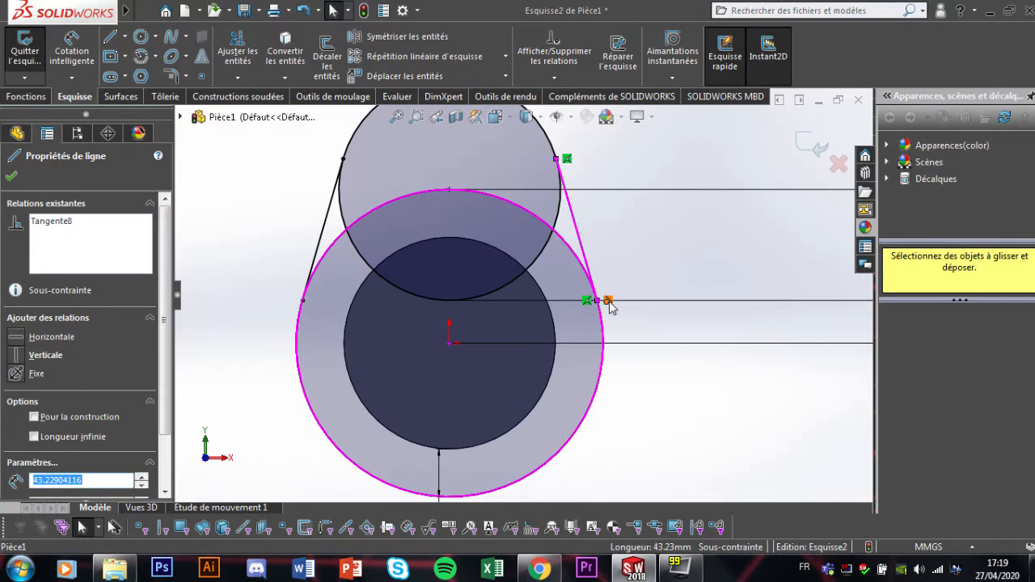
double_click(633, 219)
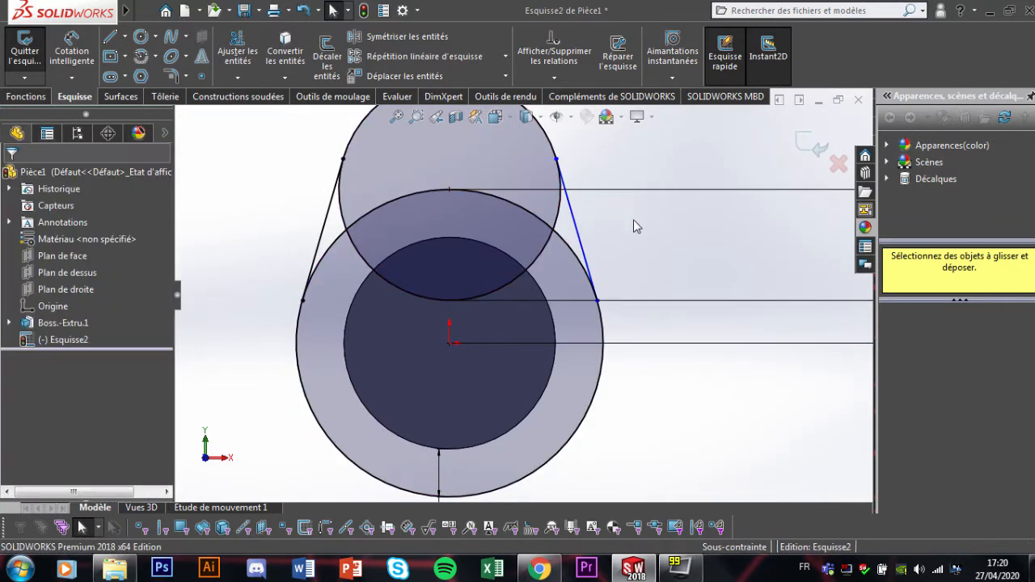
left_click(621, 228)
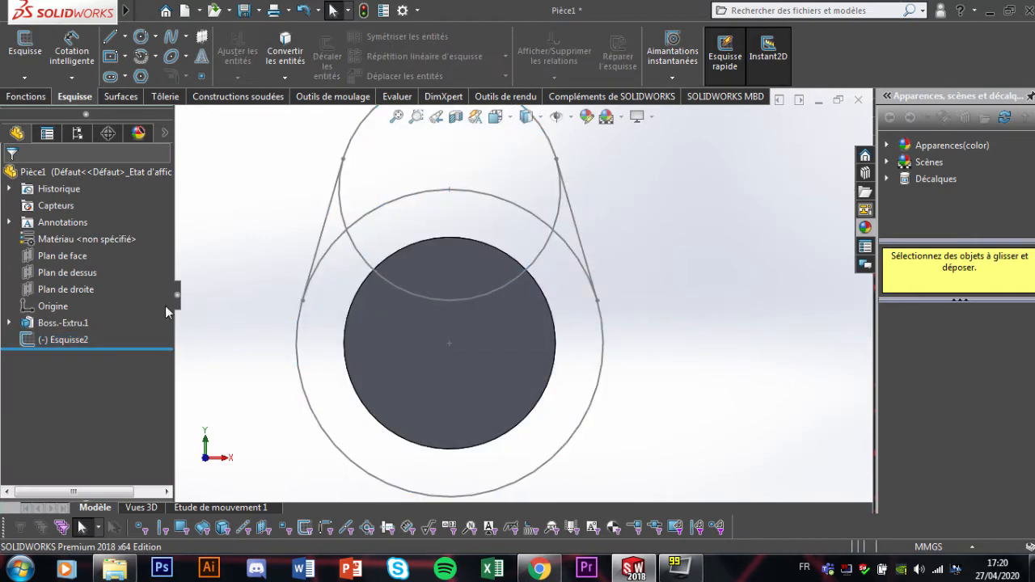
scroll(408, 298, "up", 2)
scroll(397, 241, "down", 2)
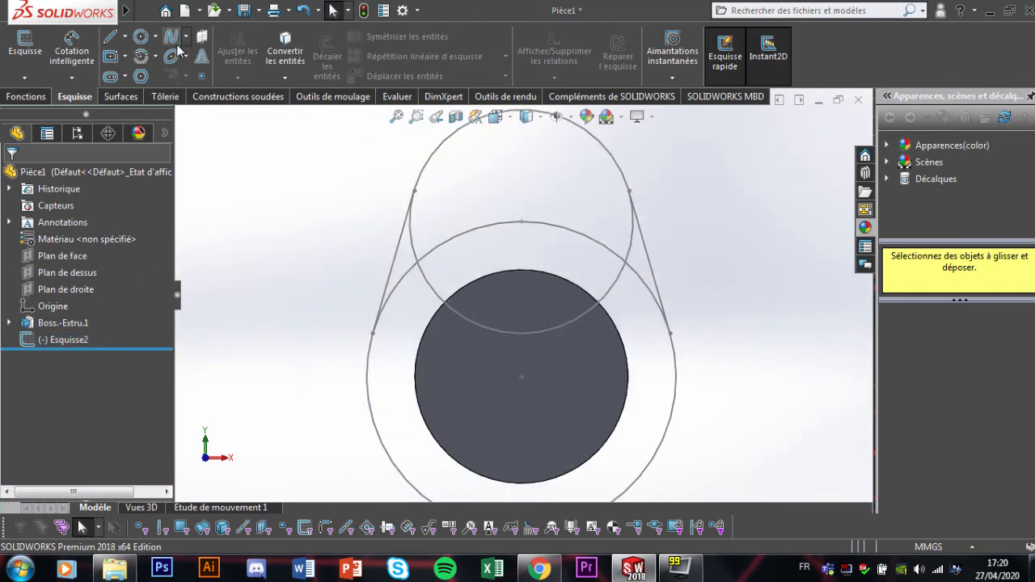
right_click(64, 339)
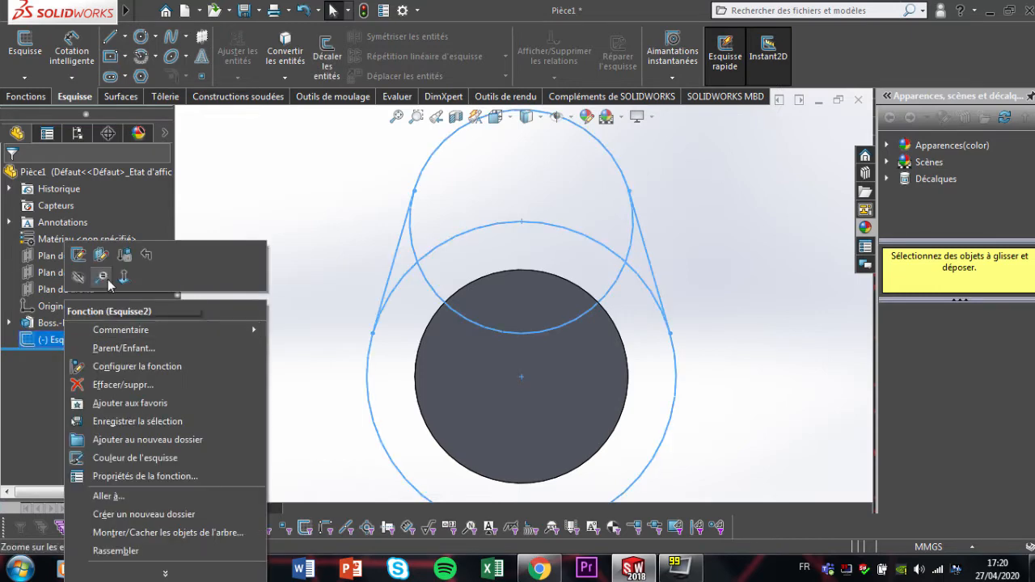
left_click(107, 279)
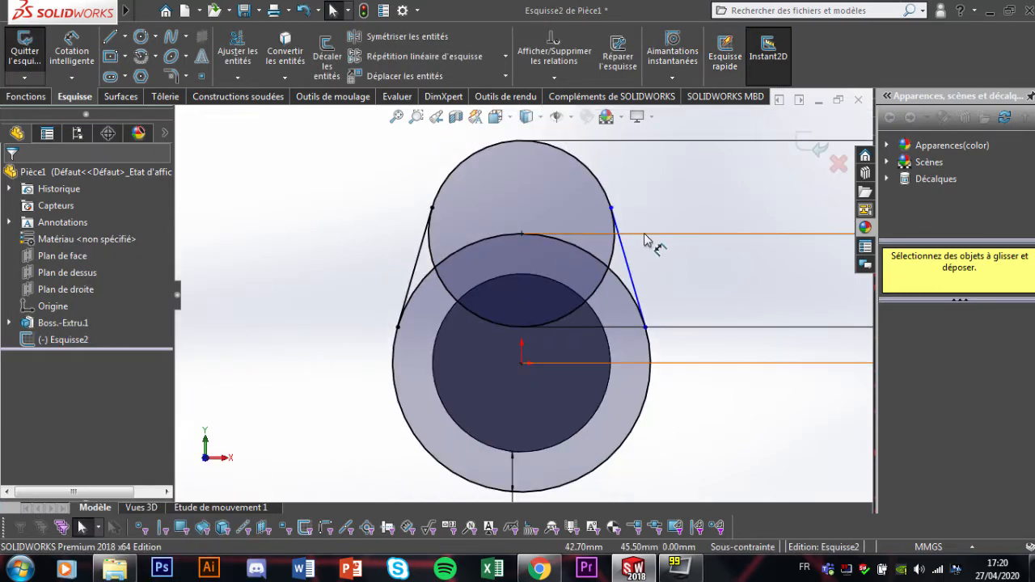
- Try to reposition the right line's upper and lower endpoints along the two circles
scroll(646, 239, "down", 2)
left_click(611, 277)
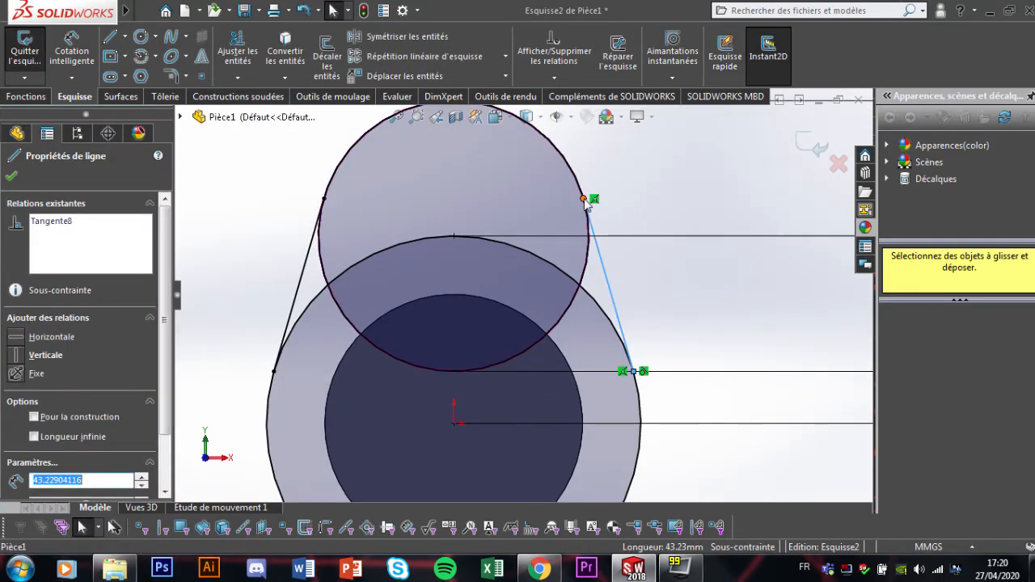
left_click_drag(590, 199, 607, 264)
left_click_drag(605, 193, 607, 193)
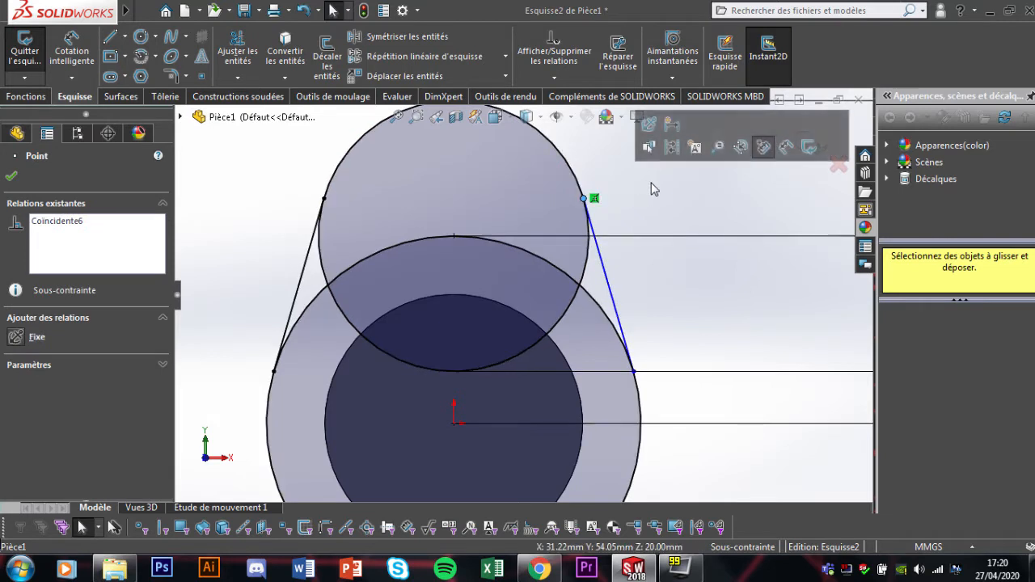
left_click(650, 185)
left_click(634, 373)
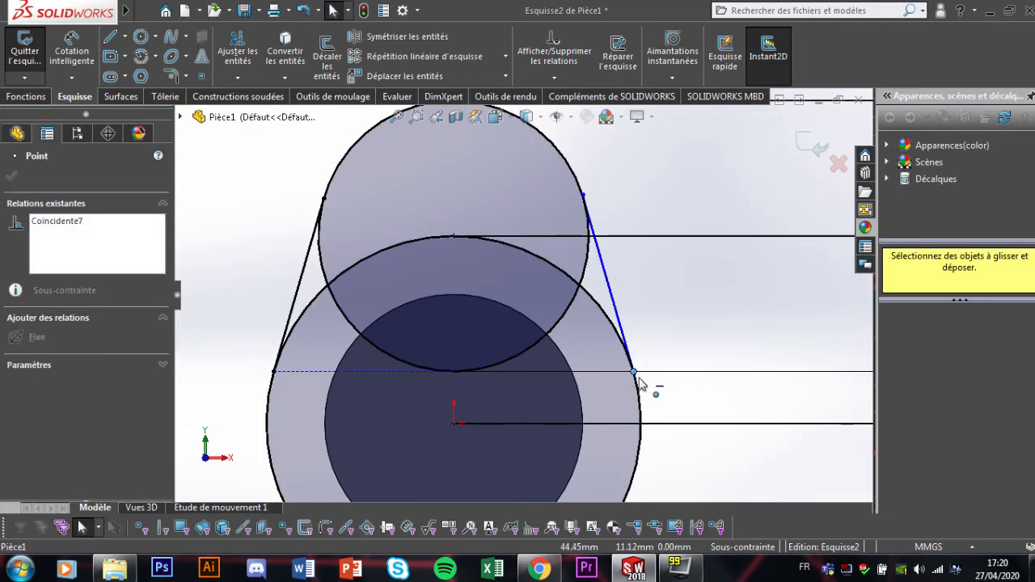
left_click_drag(640, 385, 639, 383)
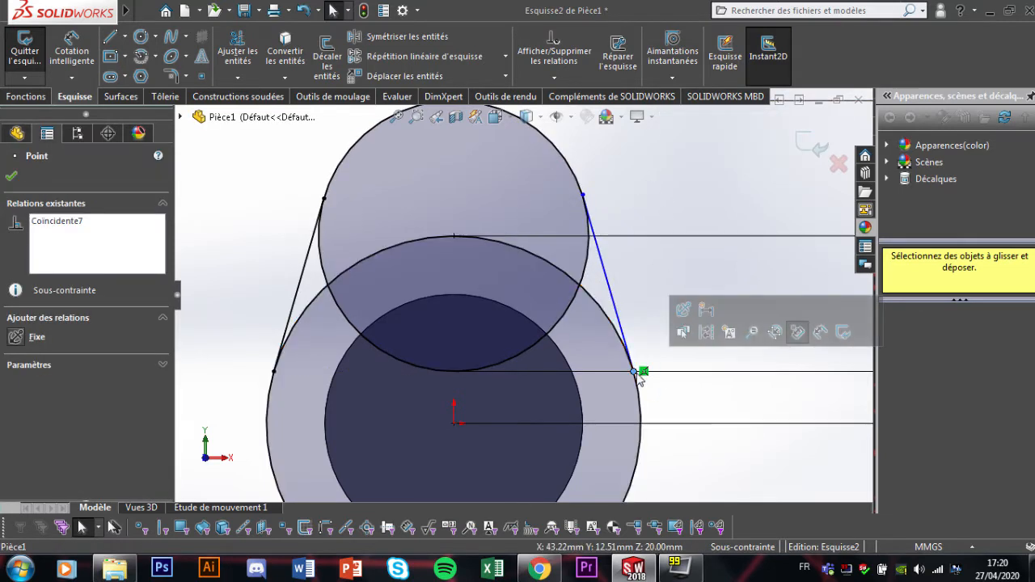
left_click(308, 271)
left_click(624, 240)
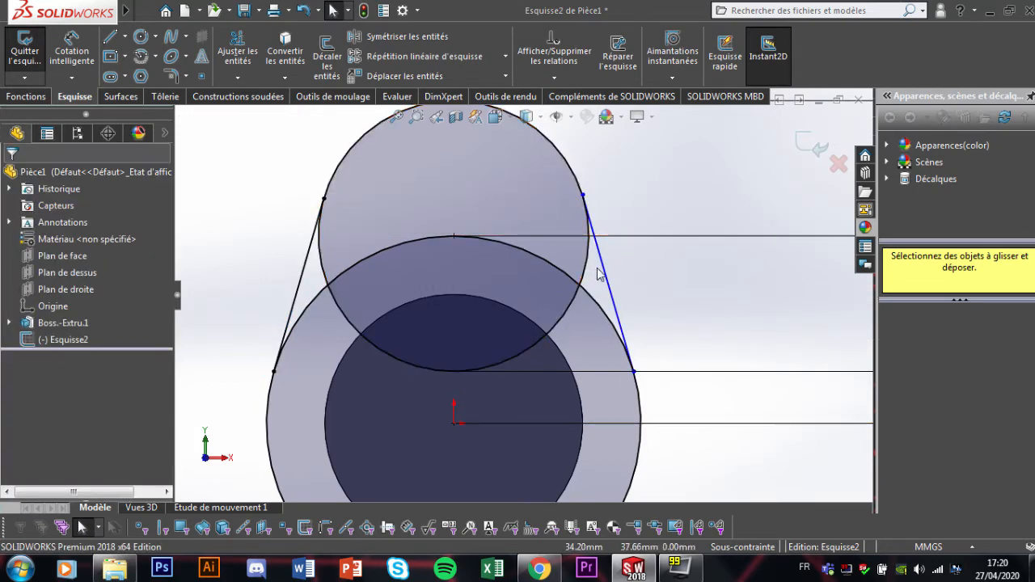
- Try a fixed relation on the right line, and delete the line's relations
left_click(598, 272)
left_click(16, 373)
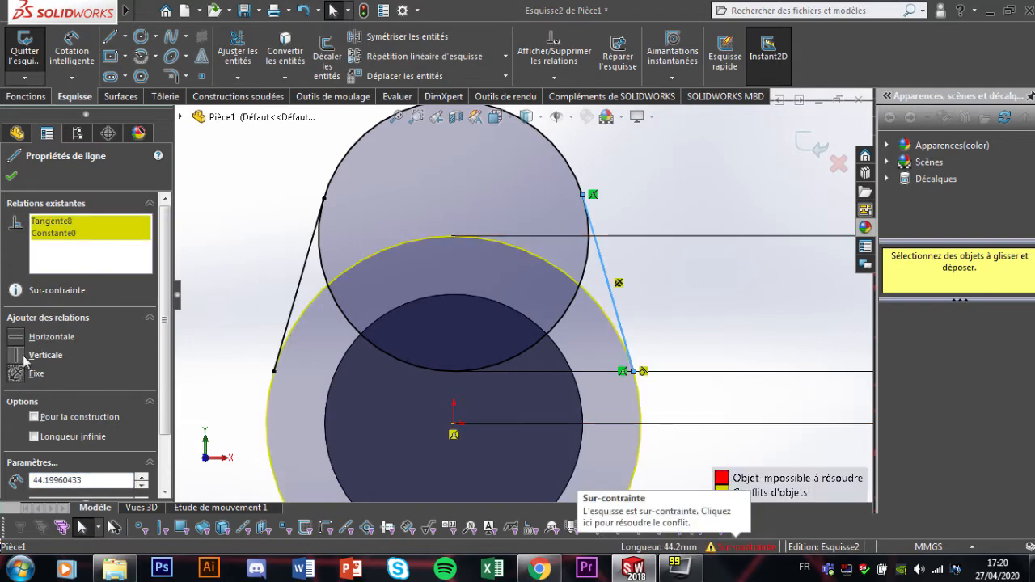
right_click(125, 232)
left_click(143, 254)
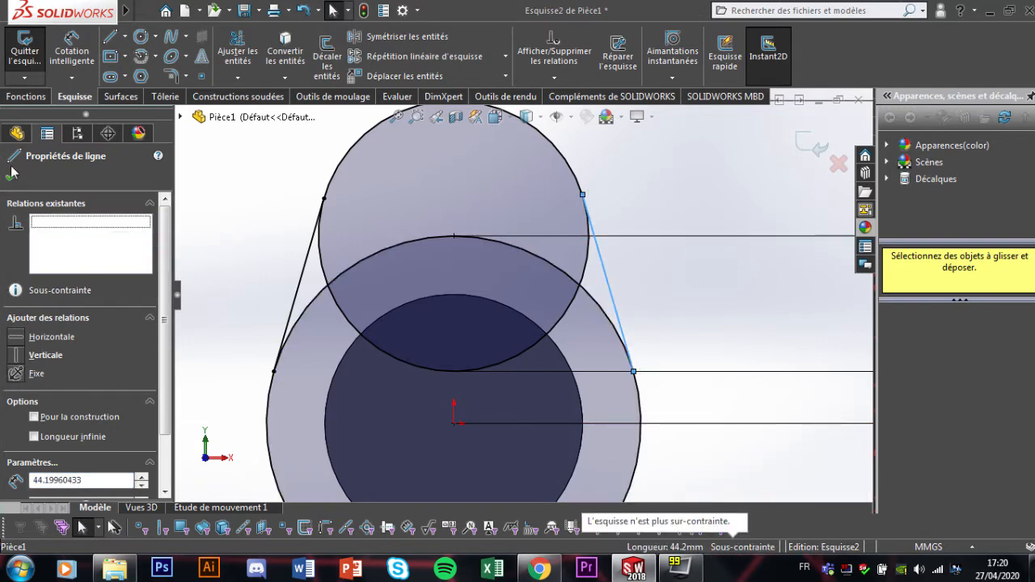
- Make the slanted line on the right tangent to both the large origin-centred circle and the upper circle
left_click(738, 172)
left_click(587, 202)
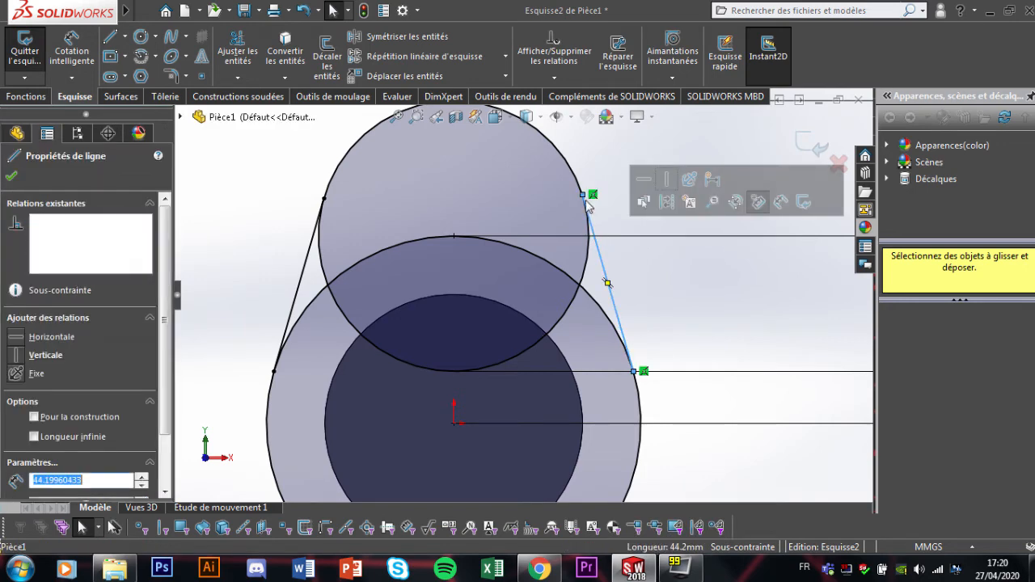
left_click(639, 409, "ctrl")
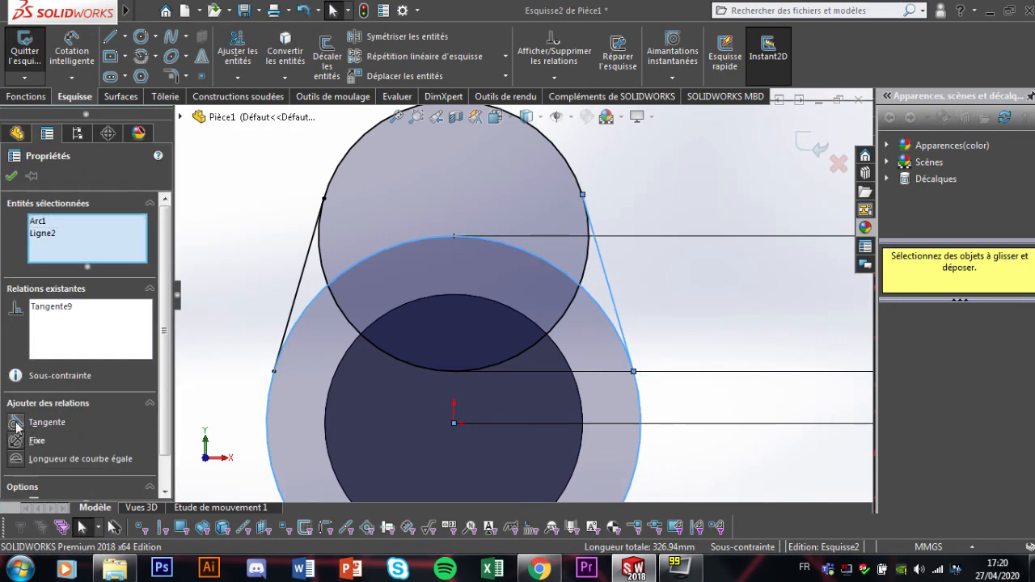
left_click(11, 175)
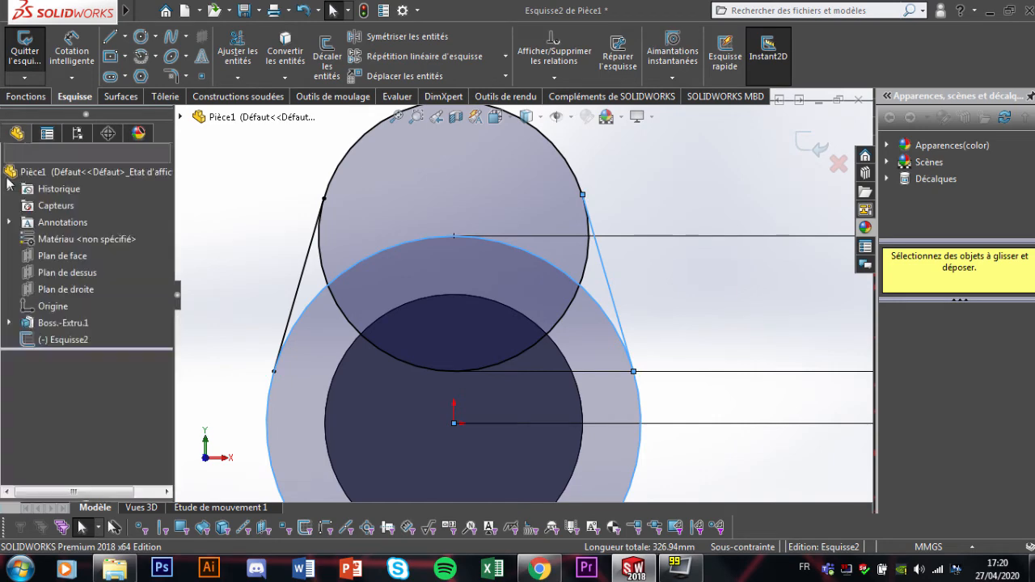
left_click(598, 250)
left_click(580, 277, "ctrl")
left_click(32, 424)
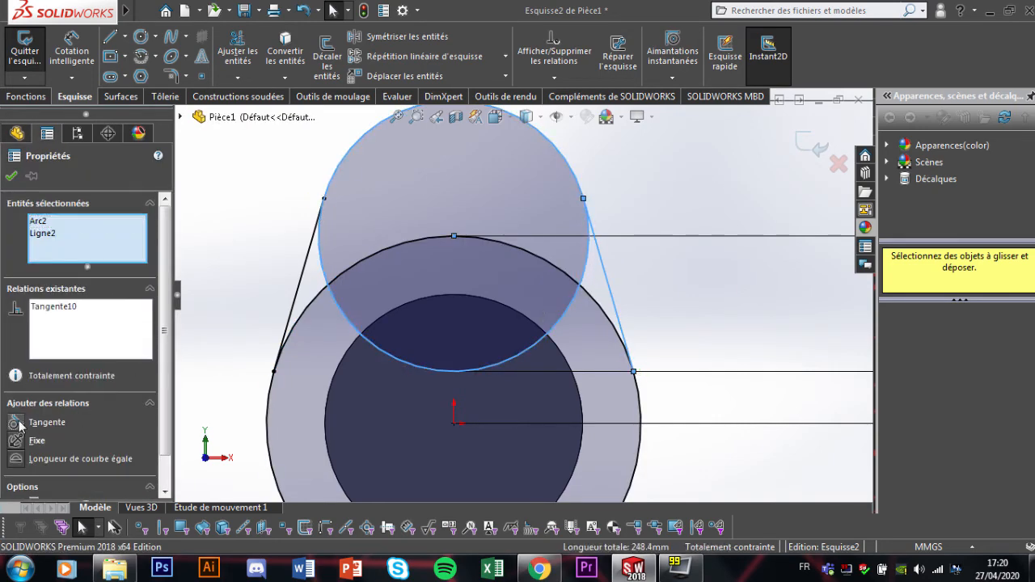
left_click(12, 175)
- Trim the overlapping inner arcs of the upper and large circles to leave a single closed outline around the disc
key("f")
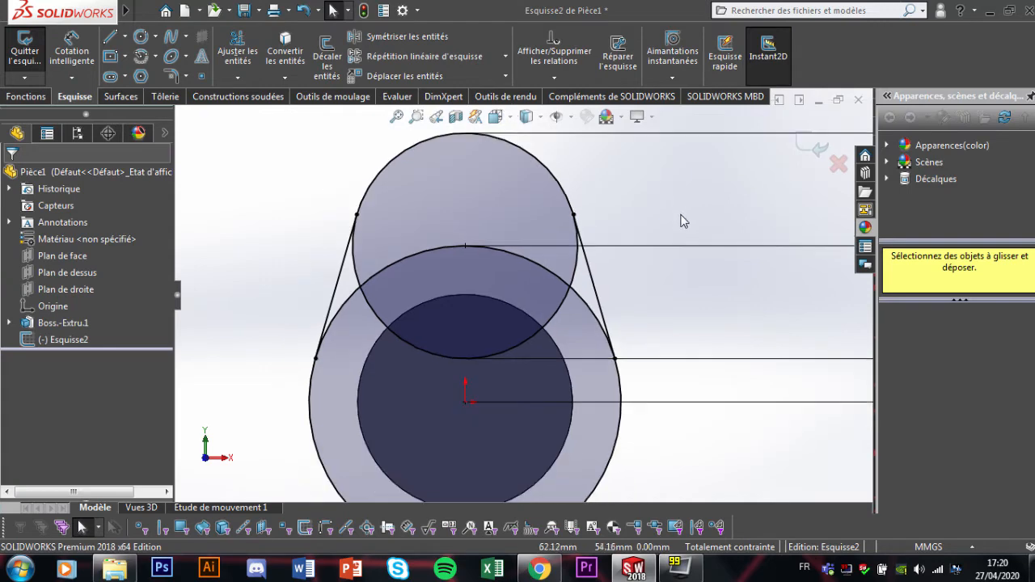
left_click(248, 64)
scroll(360, 275, "down", 2)
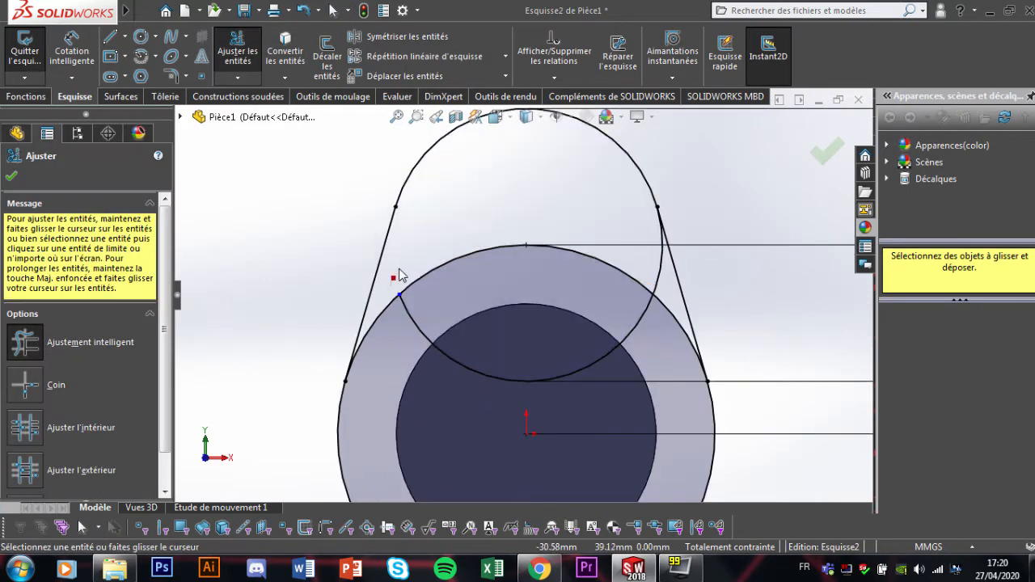
left_click(421, 336)
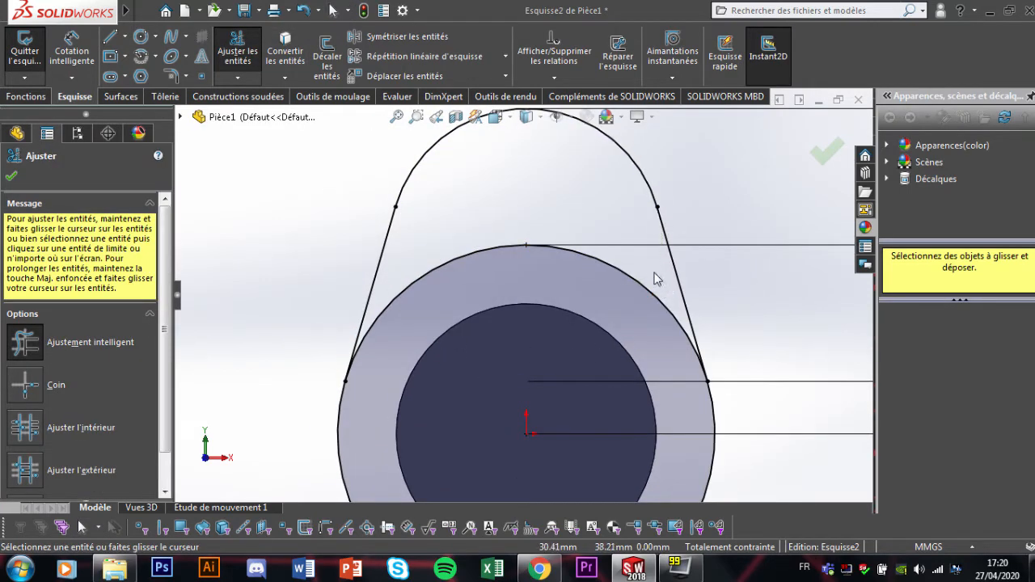
left_click(578, 246)
scroll(579, 343, "up", 3)
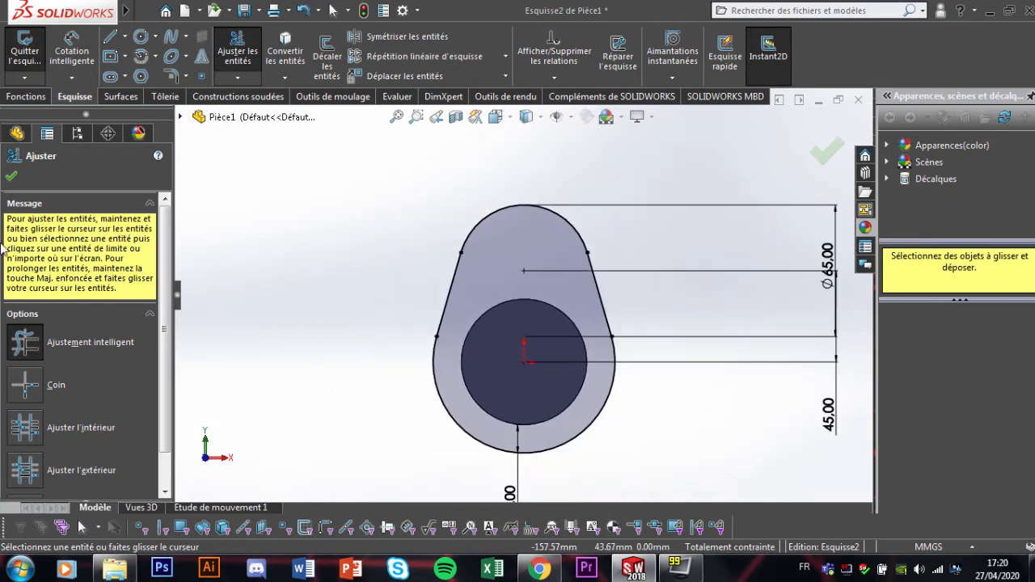
left_click(13, 179)
- Set the vertical distance between the origin and the upper arc's centre to 60 mm
mouse_move(702, 369)
middle_mouse_down()
mouse_move(809, 370)
mouse_move(681, 388)
mouse_move(721, 389)
middle_mouse_up()
scroll(675, 335, "down", 3)
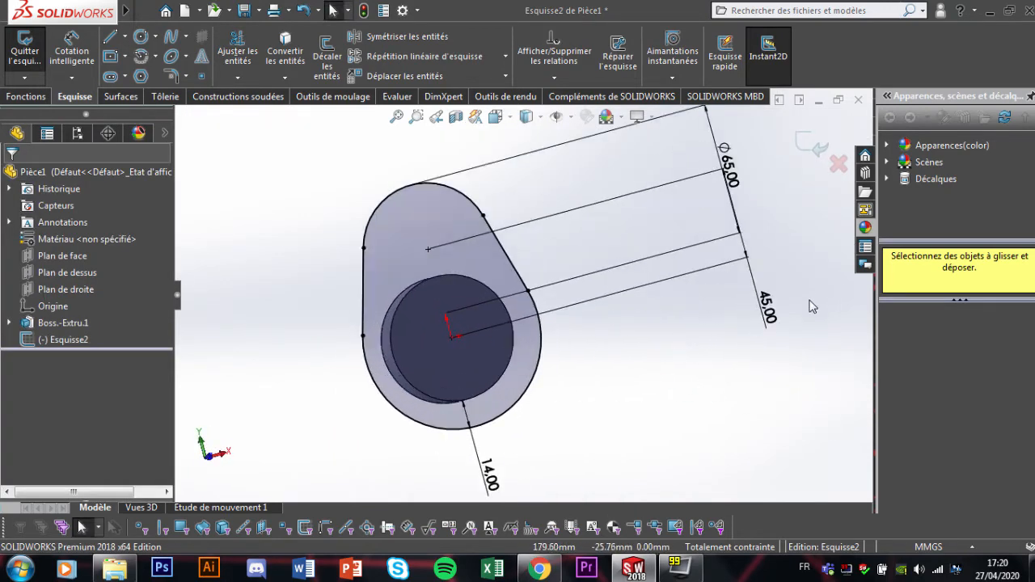
double_click(767, 308)
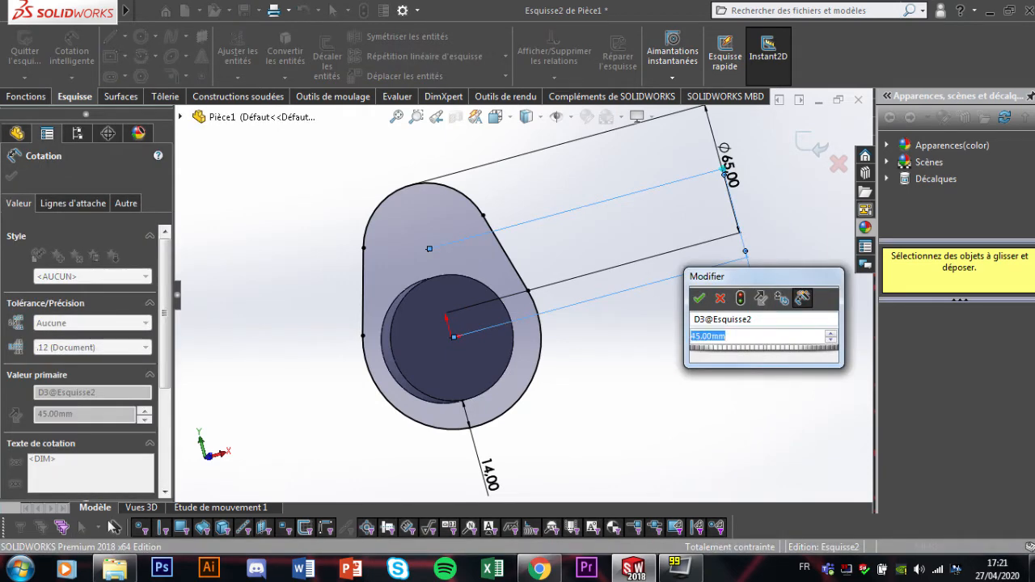
type("60")
key("Return")
scroll(647, 356, "up", 3)
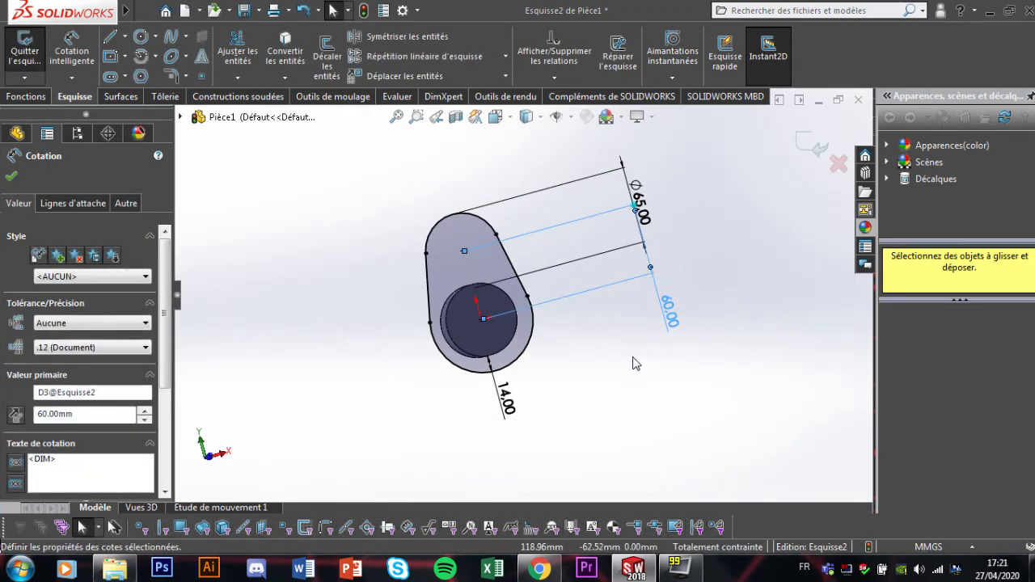
mouse_move(635, 363)
middle_mouse_down()
mouse_move(747, 360)
mouse_move(636, 357)
middle_mouse_up()
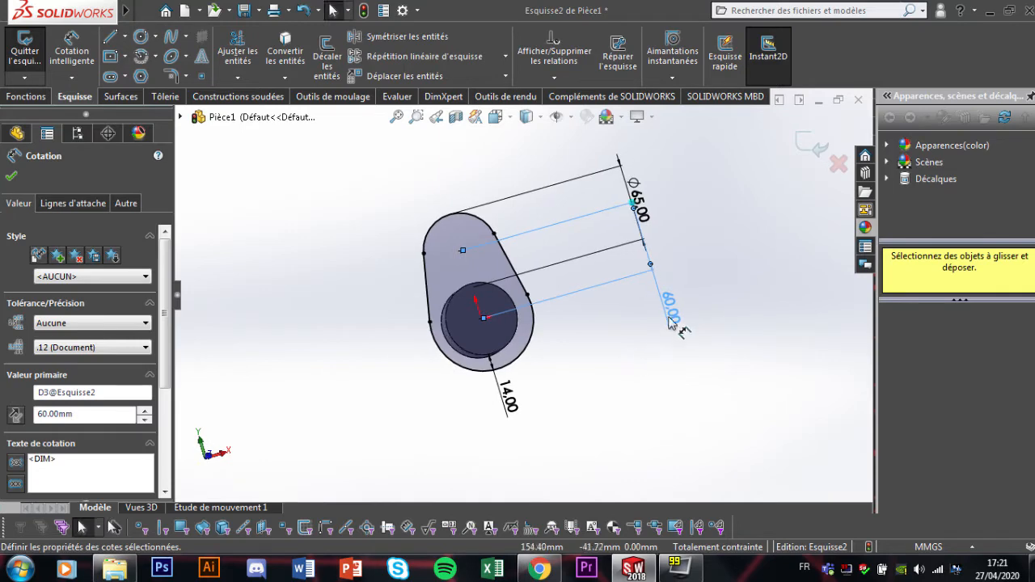
- Set the vertical distance between the origin and the upper arc's centre to 80 mm
double_click(672, 312)
type("80")
key("Return")
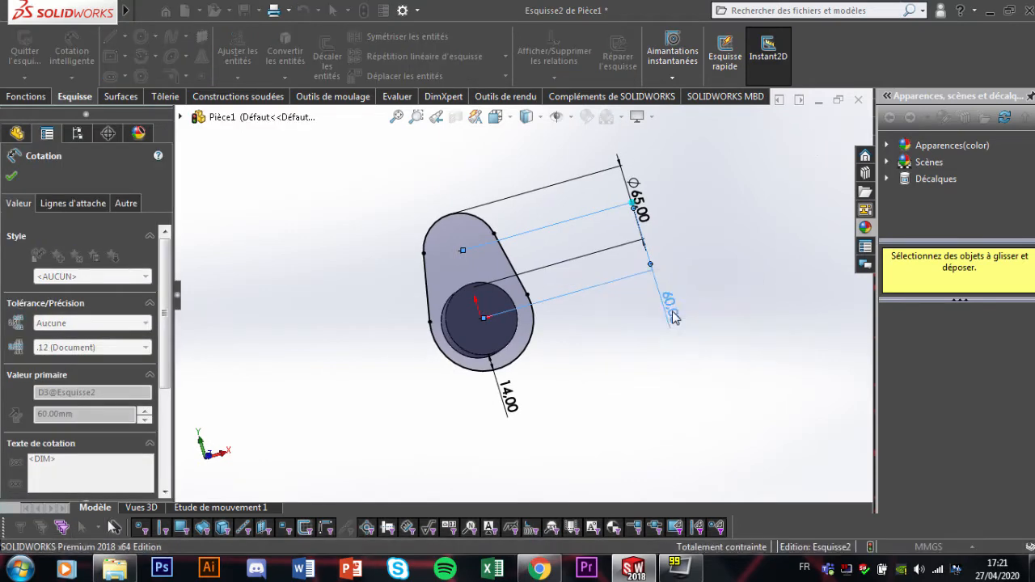
left_click(640, 379)
- Extrude the closed outline as a 20 mm blind boss merged with the disc
middle_click_drag(640, 378, 671, 374)
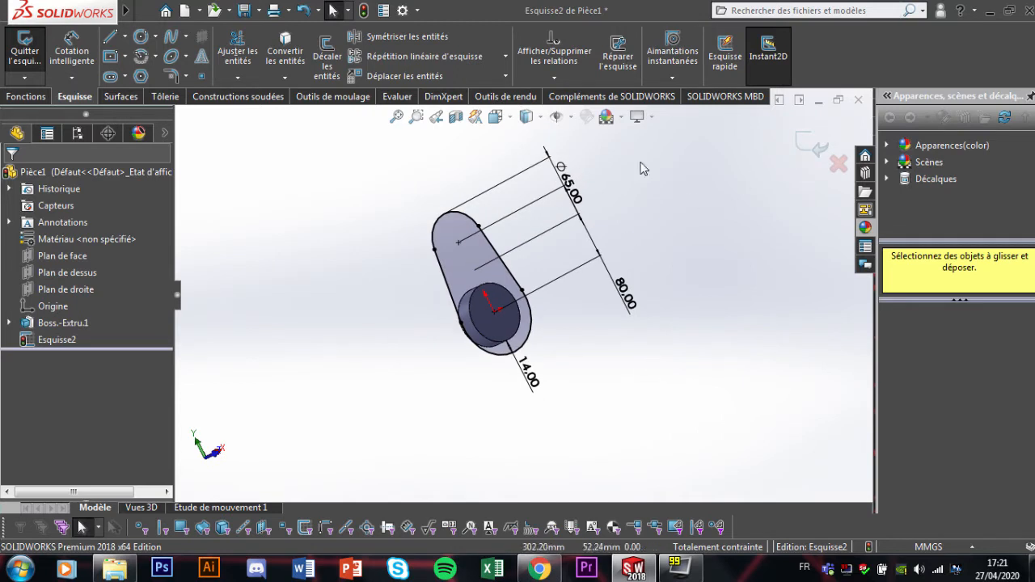
left_click(29, 97)
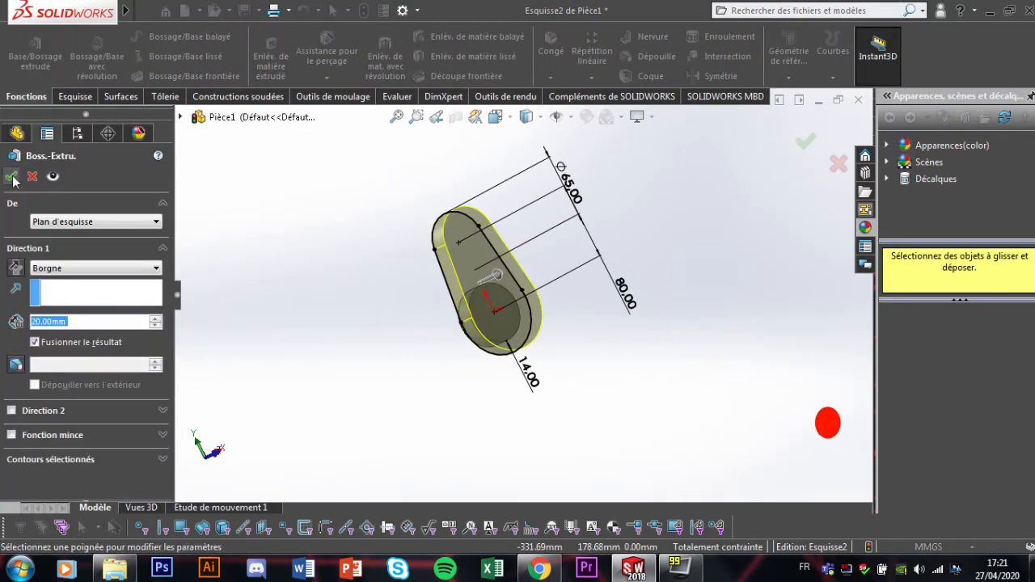
left_click(12, 178)
- Sketch a circle about 48 mm in diameter on the plate's front face near its narrow upper end
middle_click_drag(453, 267, 312, 366)
scroll(312, 366, "down", 1)
left_click(471, 186)
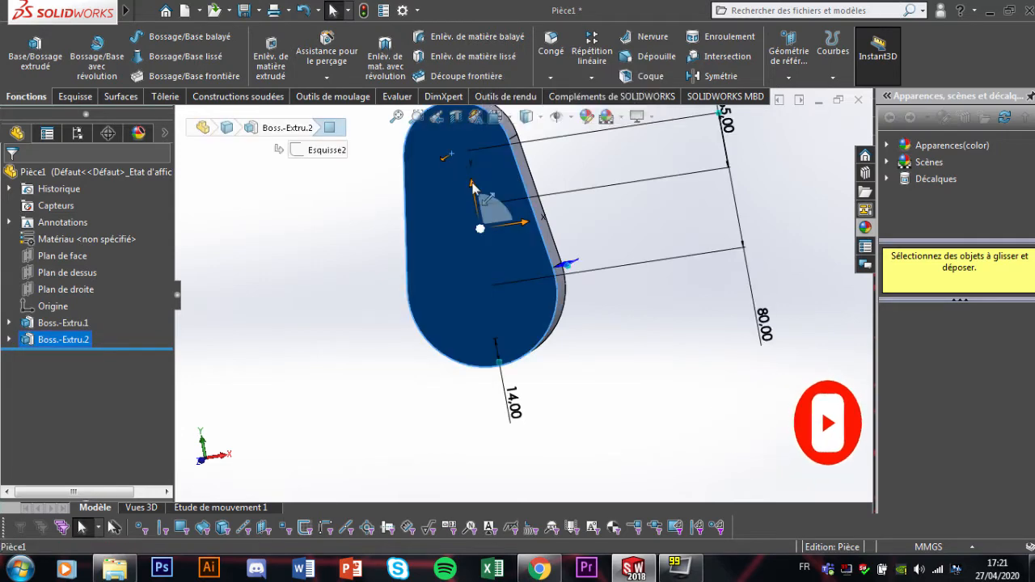
left_click(612, 165)
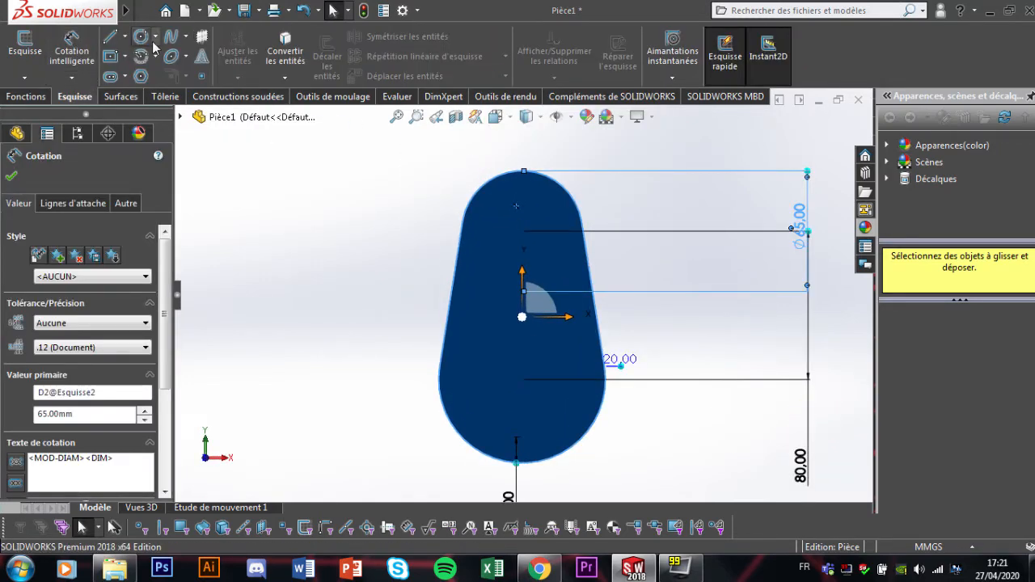
left_click(150, 42)
left_click(523, 240)
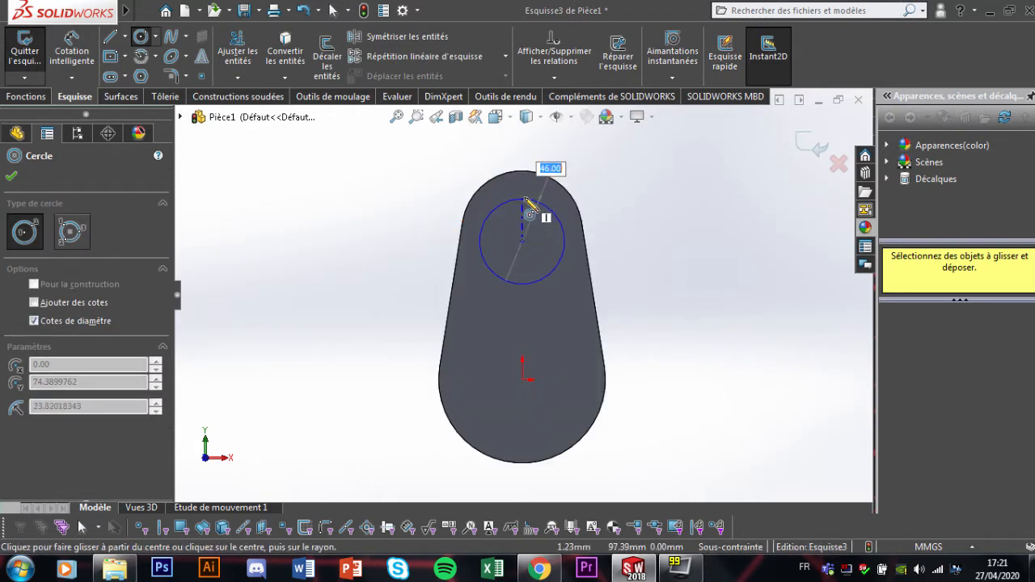
left_click(525, 200)
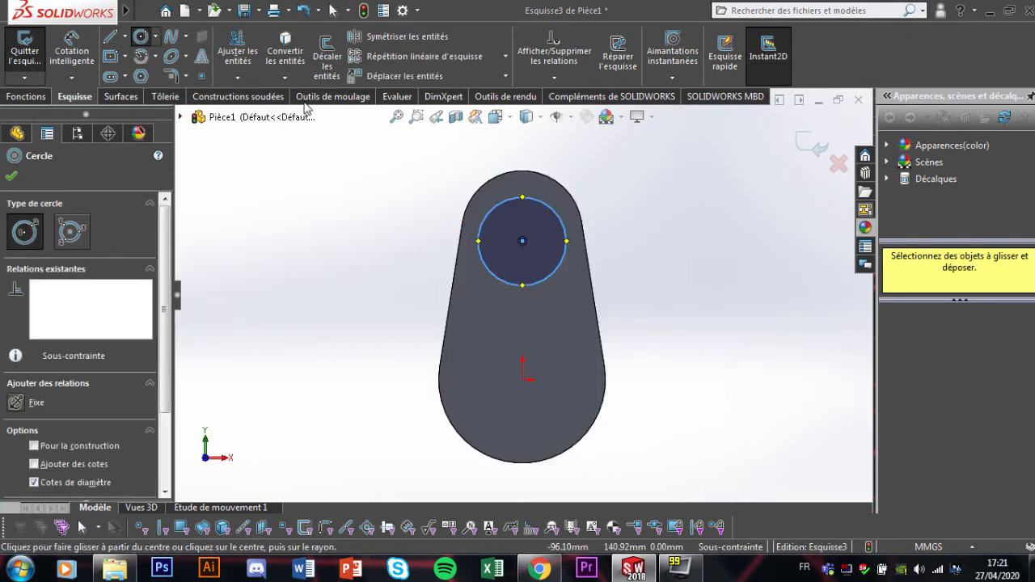
- Align the circle's centre with the centre of the plate's upper arc using a 0 mm dimension
left_click(522, 242)
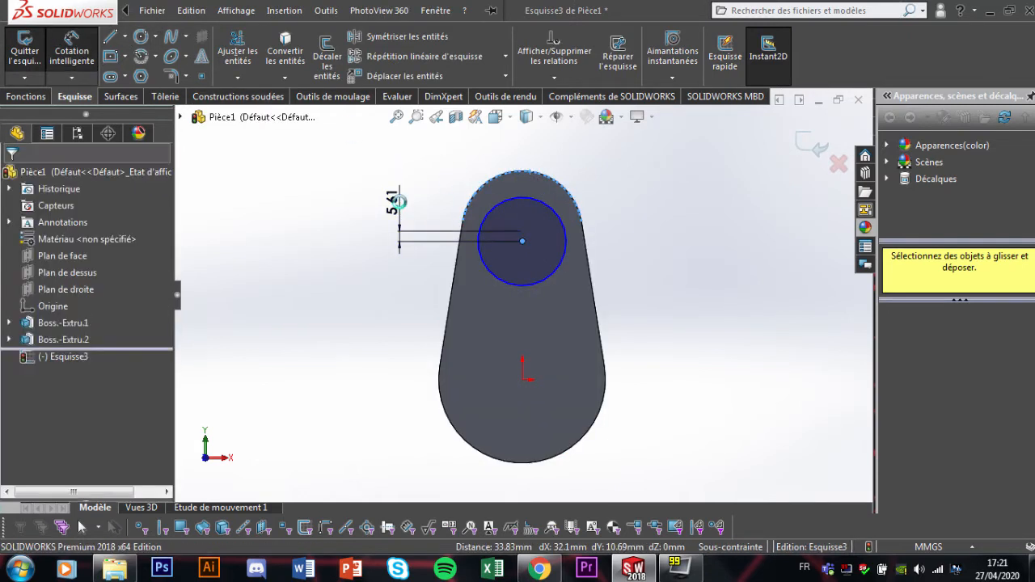
left_click(396, 194)
type("0.00mm")
key("Return")
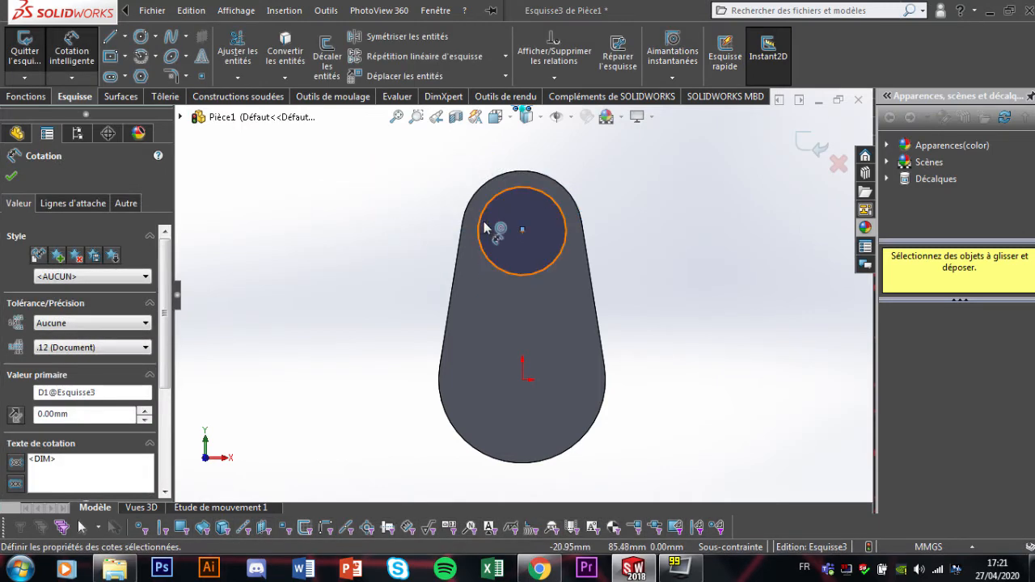
- Dimension the circle's diameter to 45 mm
left_click(482, 228)
left_click(387, 237)
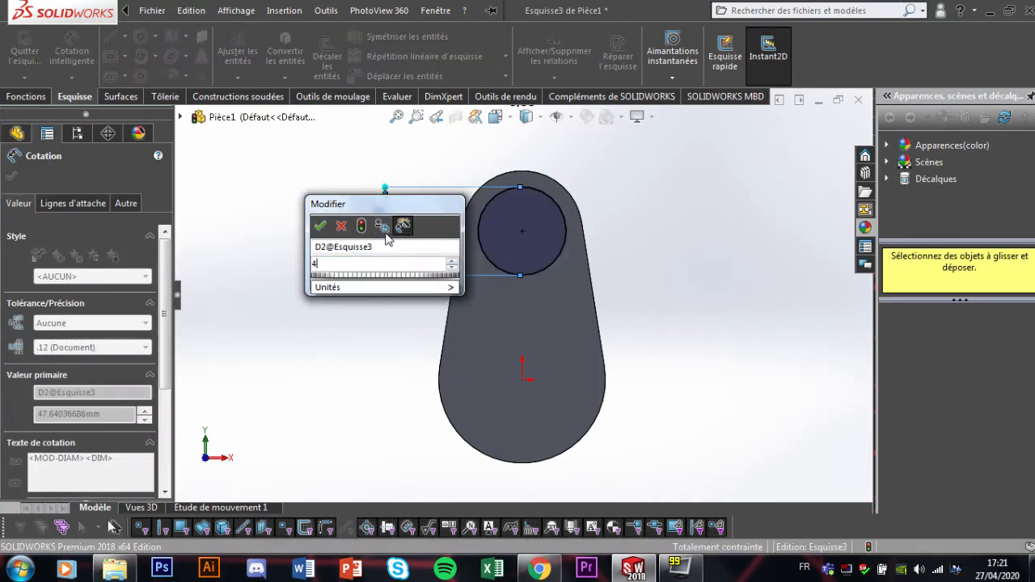
key("Return")
left_click(13, 178)
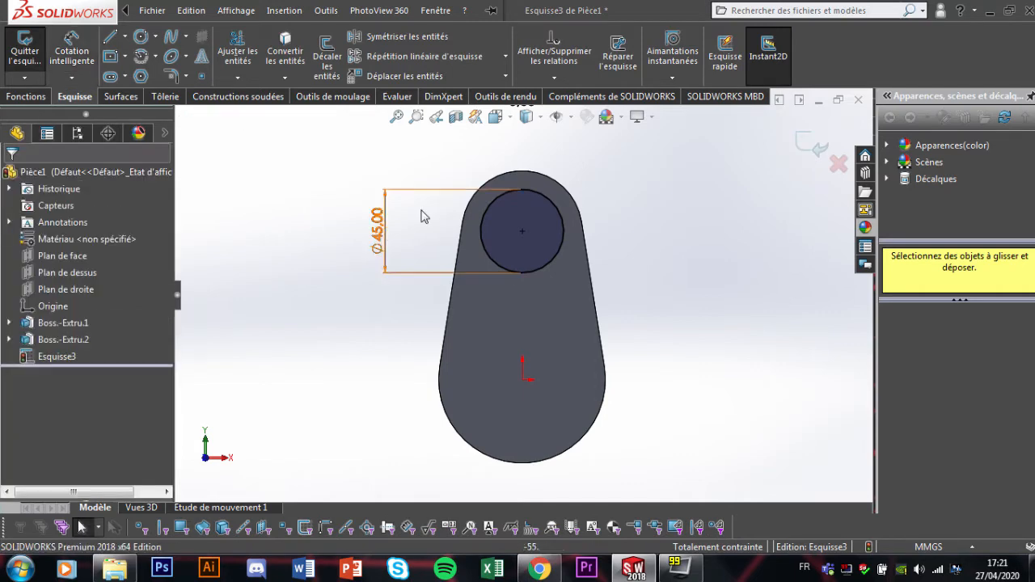
- Extrude the 45 mm circle as a 40 mm blind boss outward from the plate, merging the result
left_click(819, 146)
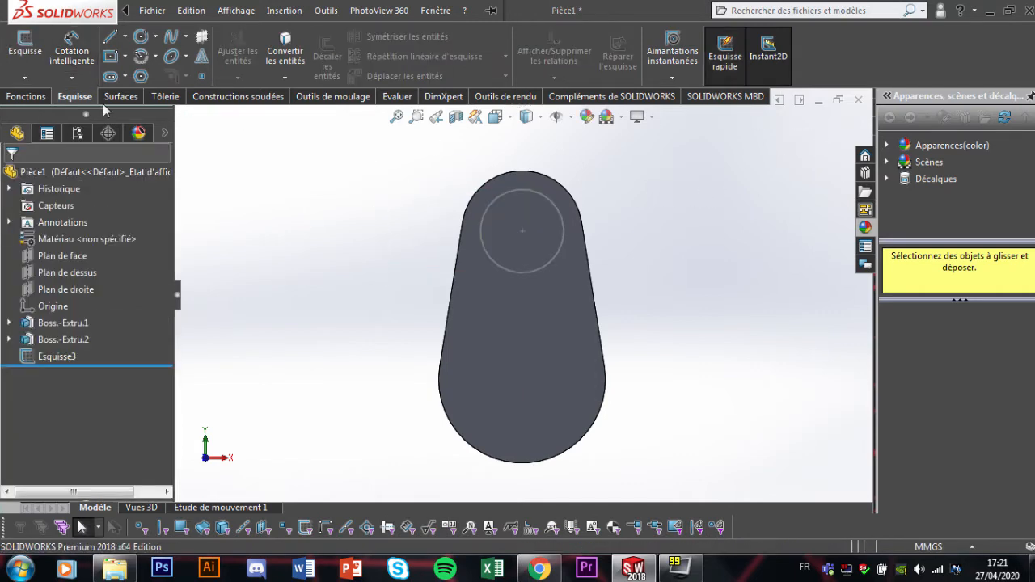
key("ctrl+z")
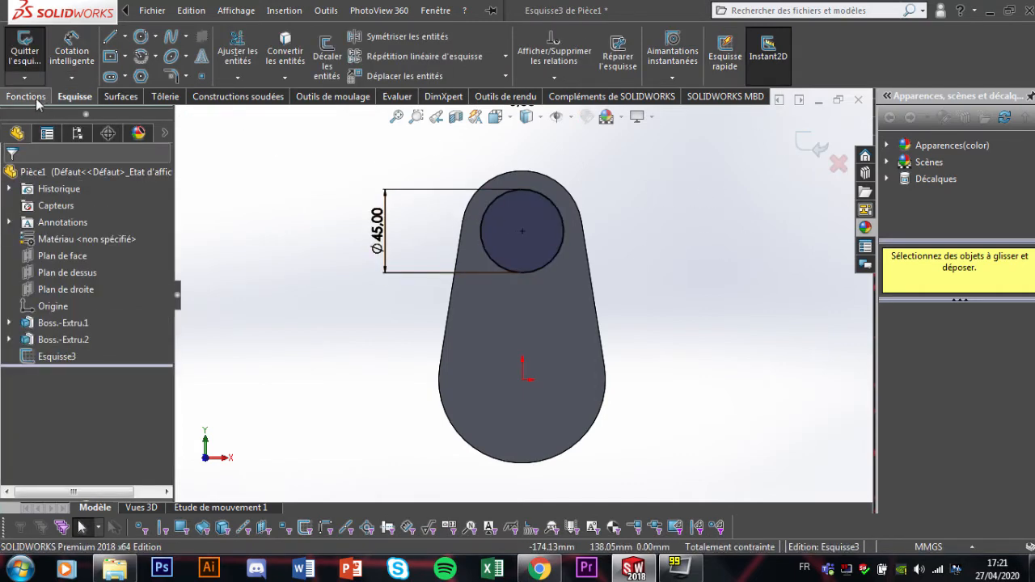
left_click(27, 96)
left_click(35, 55)
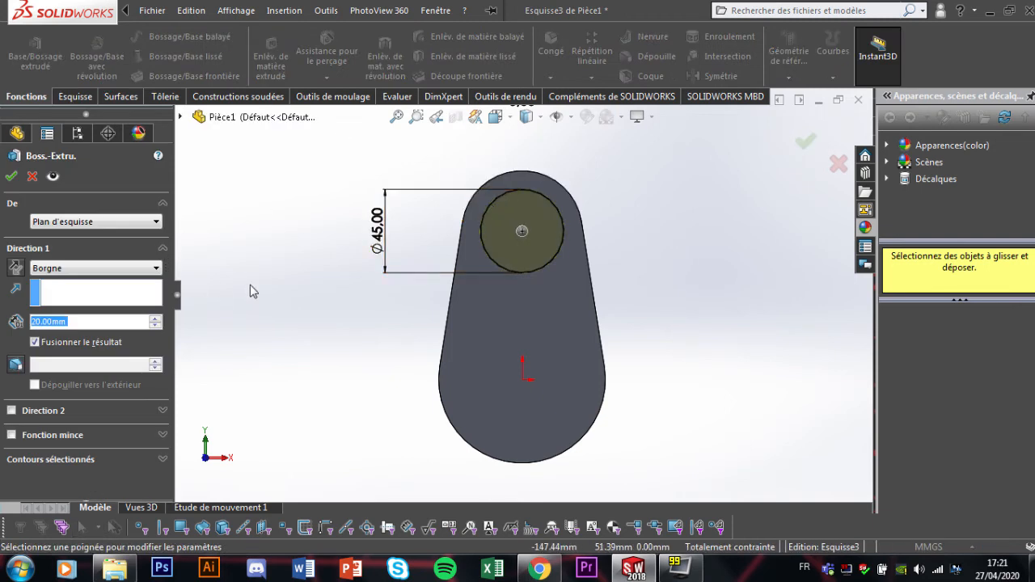
middle_click_drag(250, 291, 343, 298)
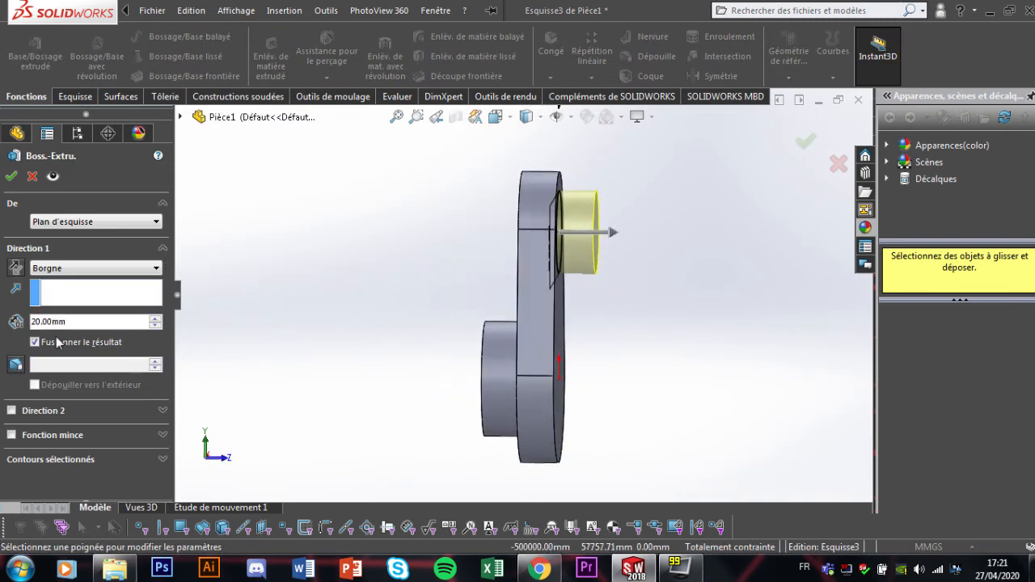
type("40")
key("Return")
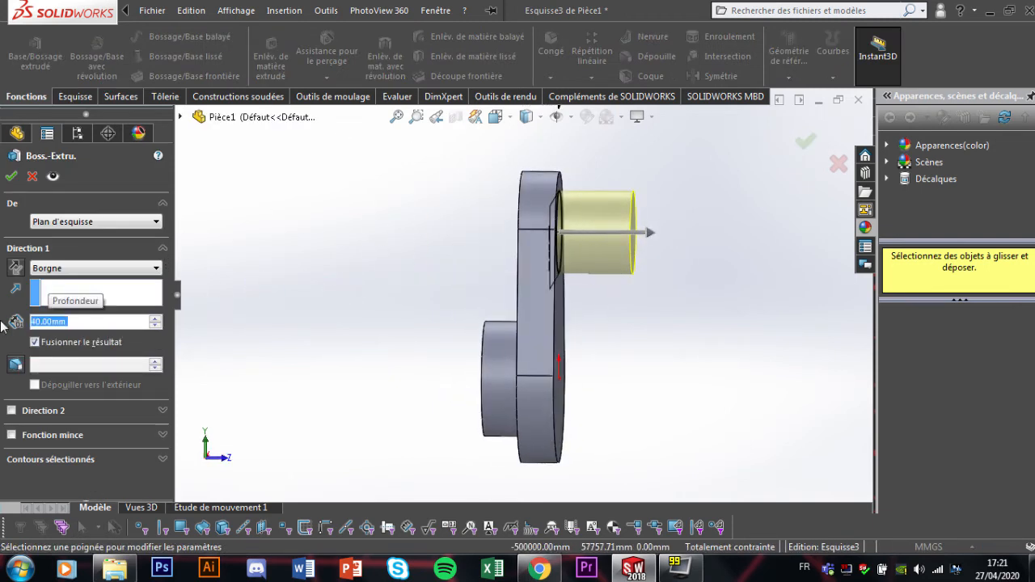
left_click(11, 177)
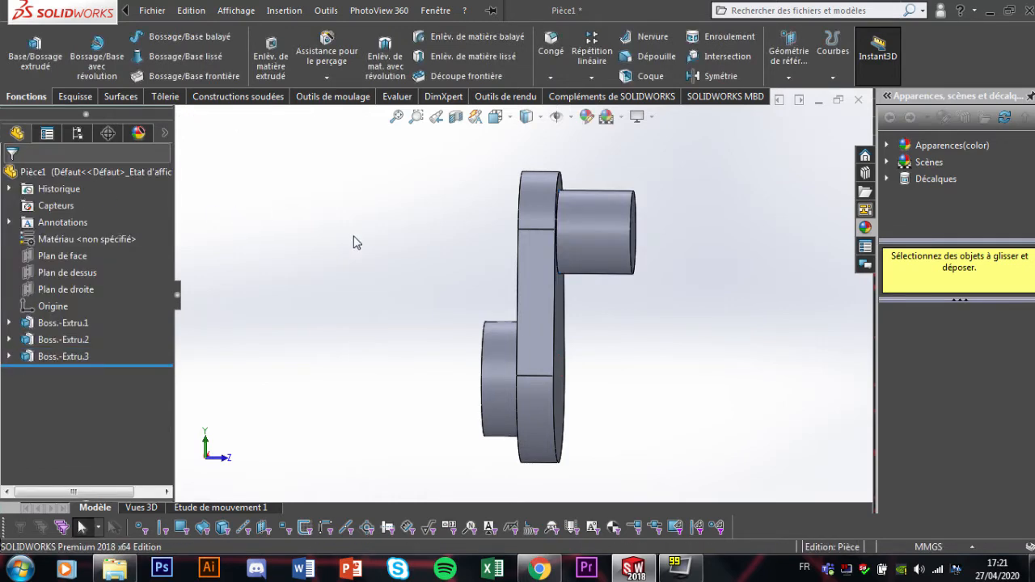
middle_click_drag(354, 243, 369, 298)
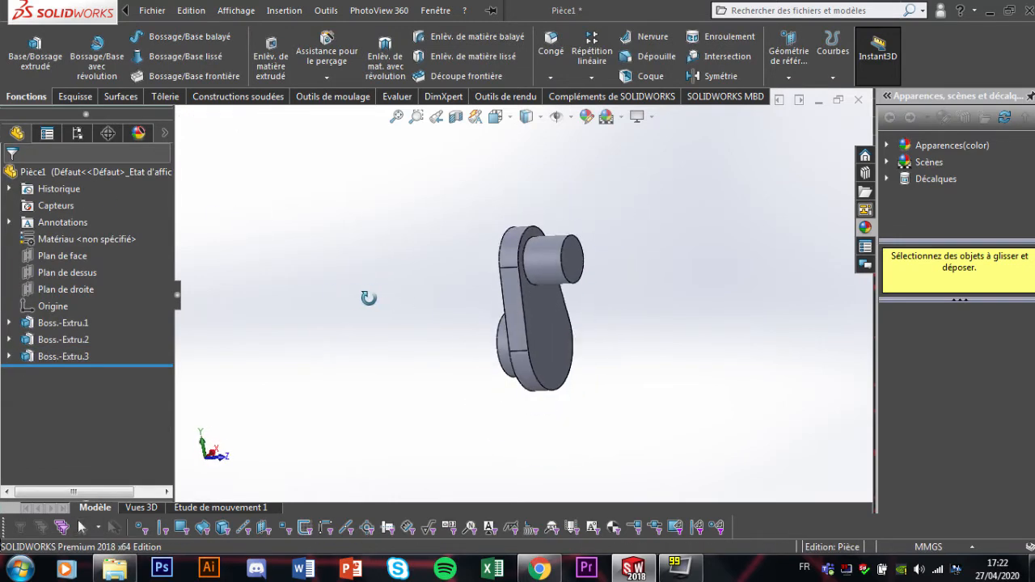
left_click(552, 60)
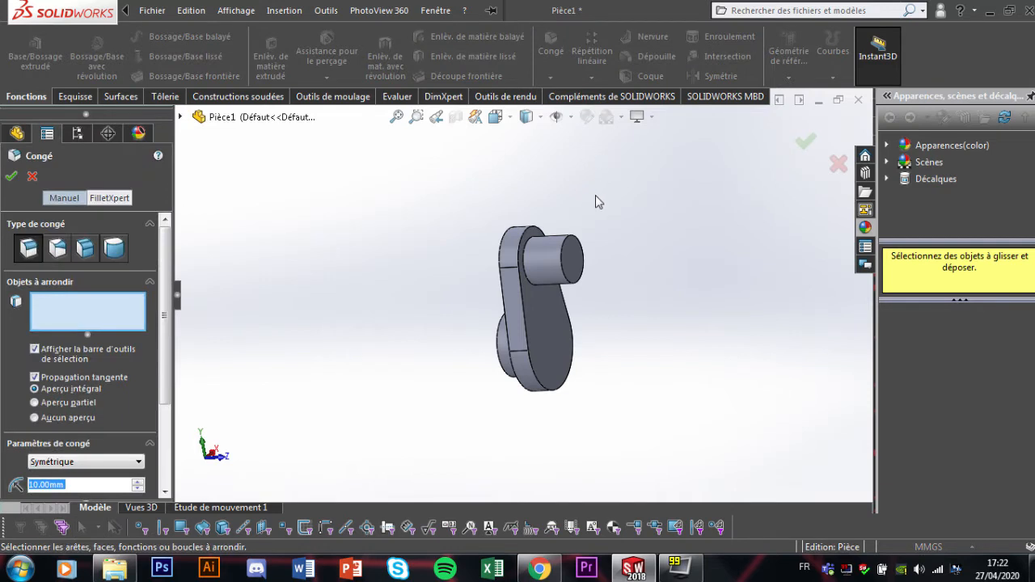
scroll(587, 205, "down", 3)
scroll(532, 240, "up", 2)
left_click(32, 176)
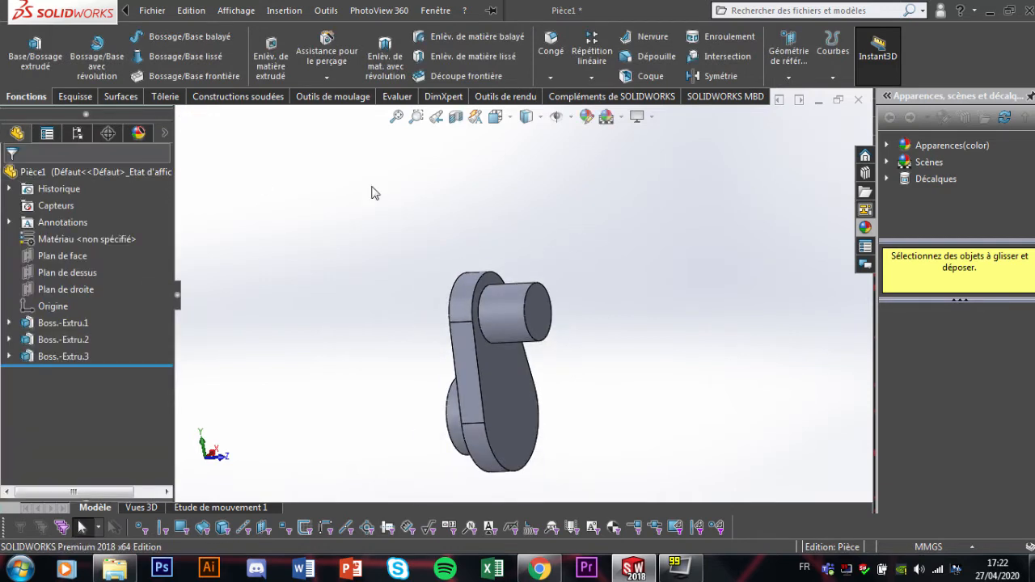
- Orient the view normal to the right plane and open a new sketch on that plane
scroll(558, 200, "up", 2)
middle_click_drag(566, 200, 593, 201)
scroll(522, 361, "down", 3)
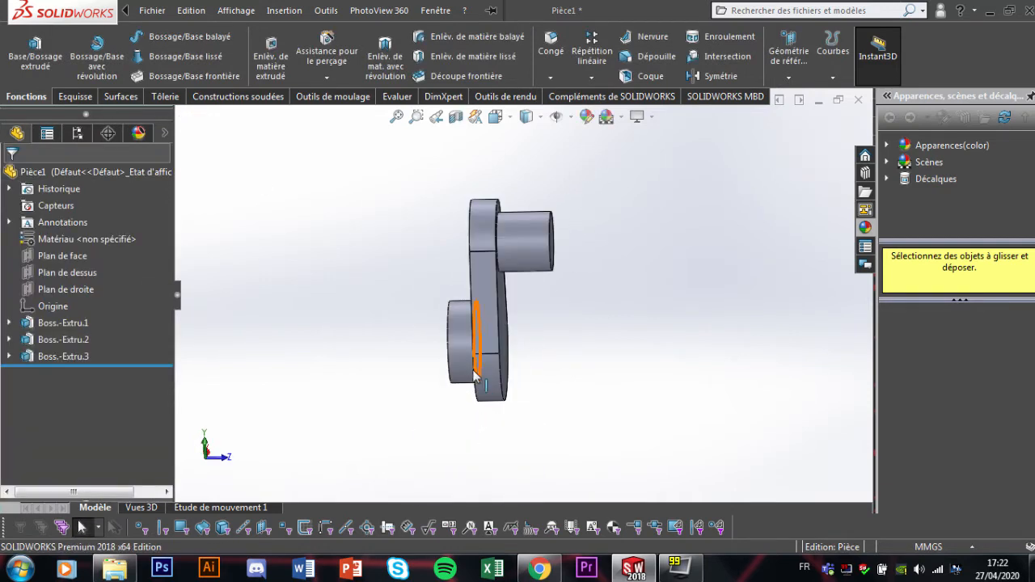
left_click(95, 291)
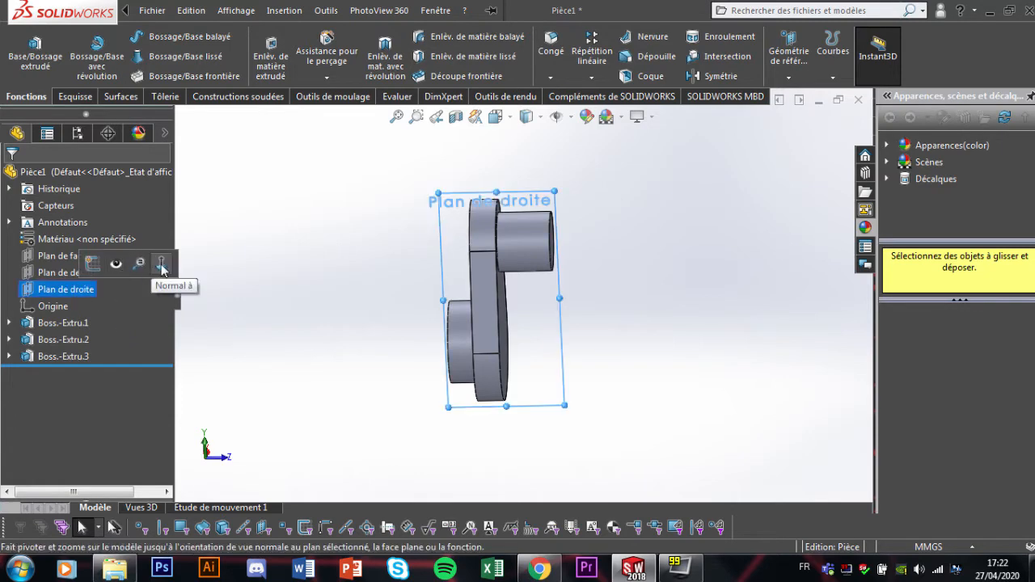
left_click(162, 264)
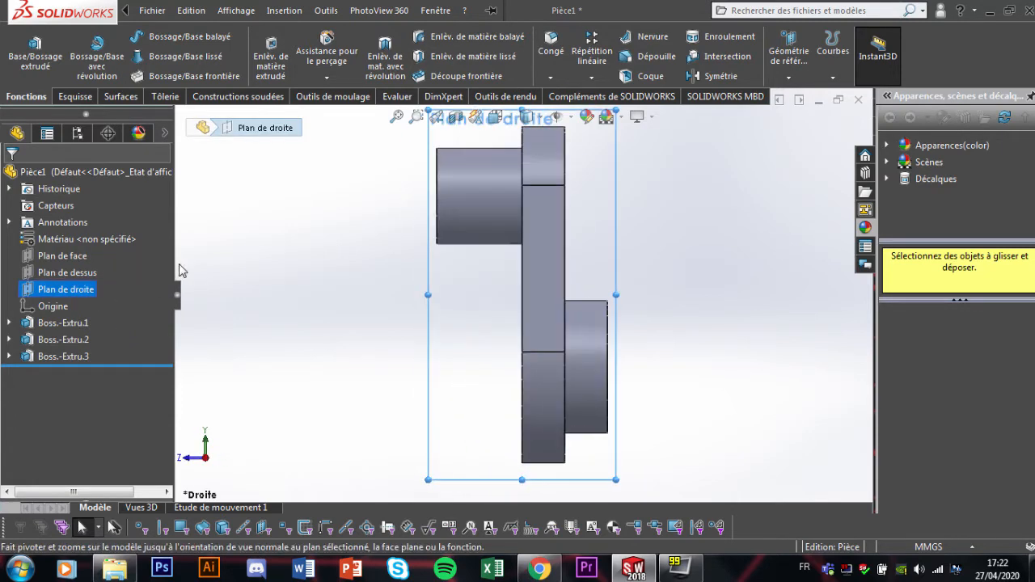
right_click(80, 291)
left_click(243, 266)
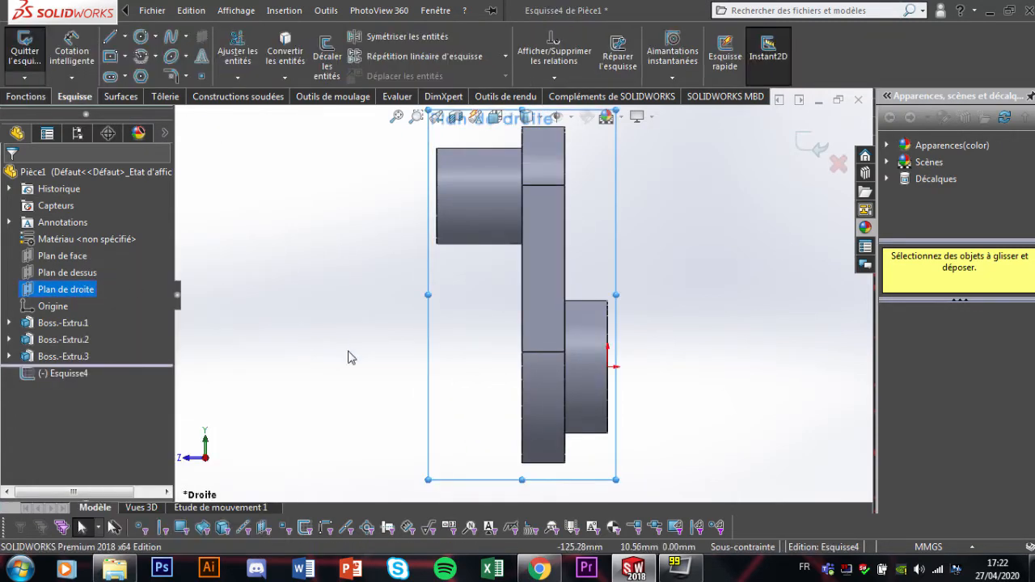
- Try to draw a tangent arc starting on the plate's outer edge, where its lower arc begins
left_click(157, 56)
left_click(228, 96)
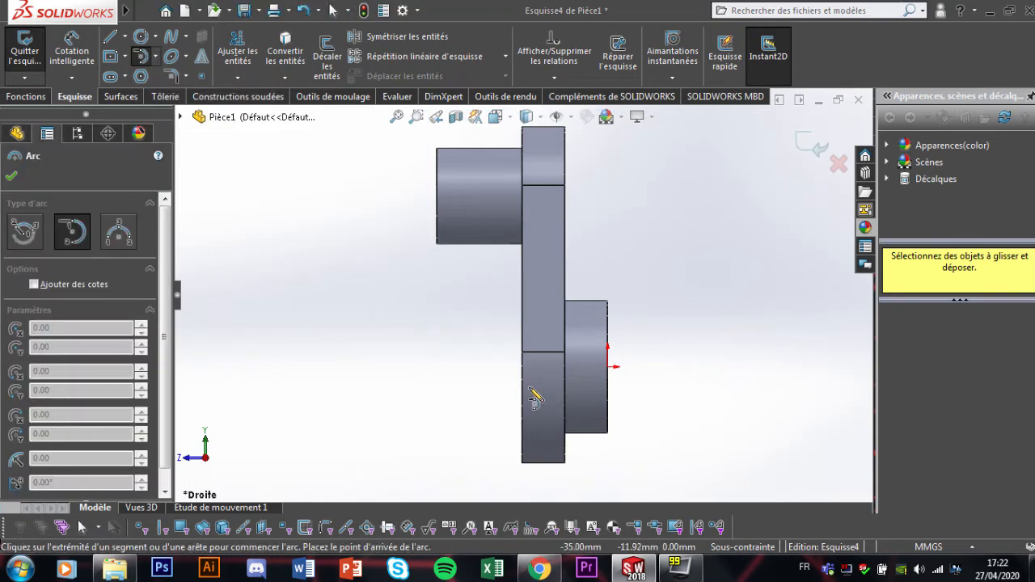
left_click(522, 352)
left_click(611, 285)
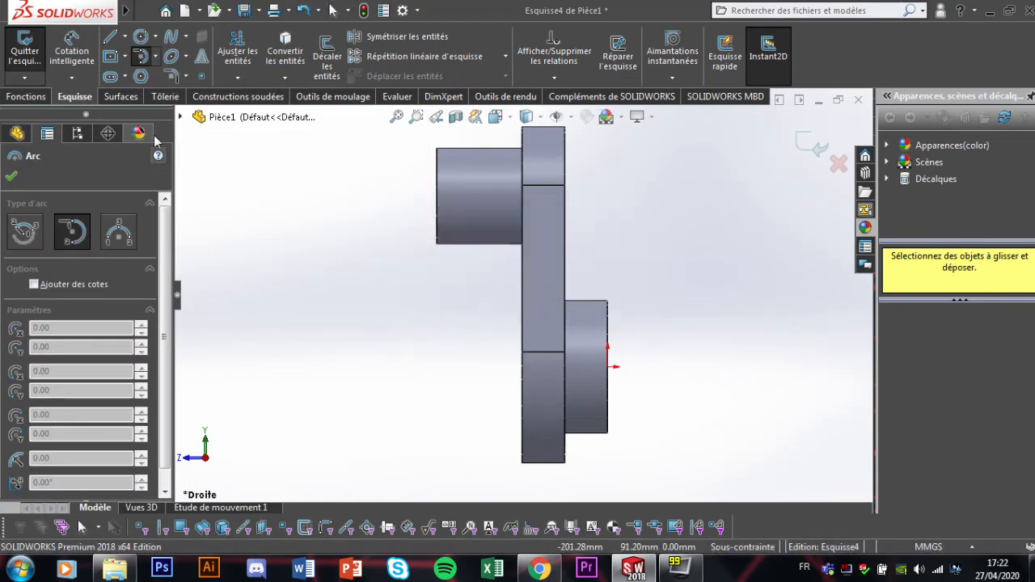
- Try a three-point arc from the start of the plate's lower arc on the outer edge to the bottom corner on the disc side
left_click(156, 58)
left_click(178, 113)
scroll(553, 380, "down", 2)
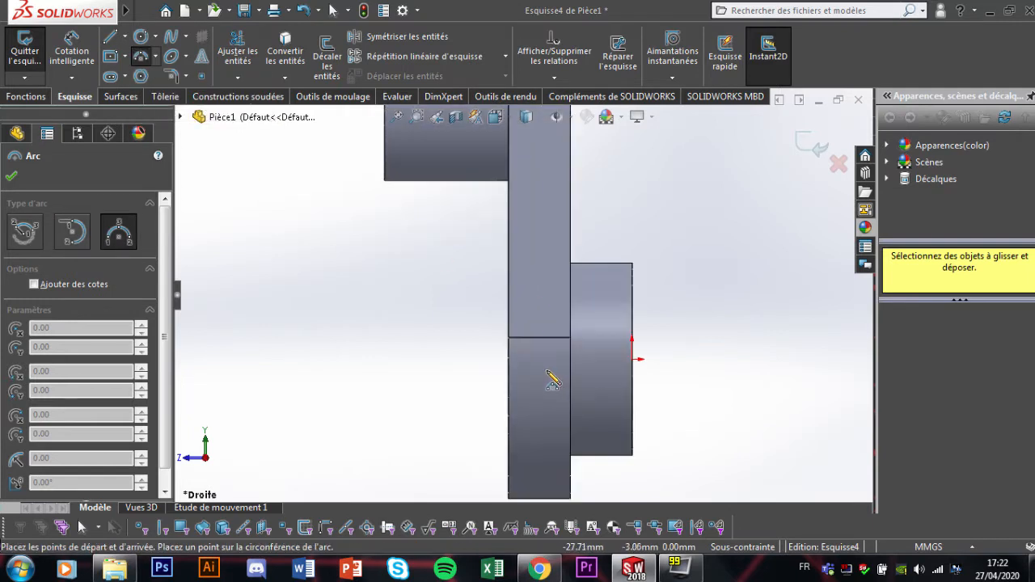
left_click(508, 337)
scroll(522, 442, "up", 2)
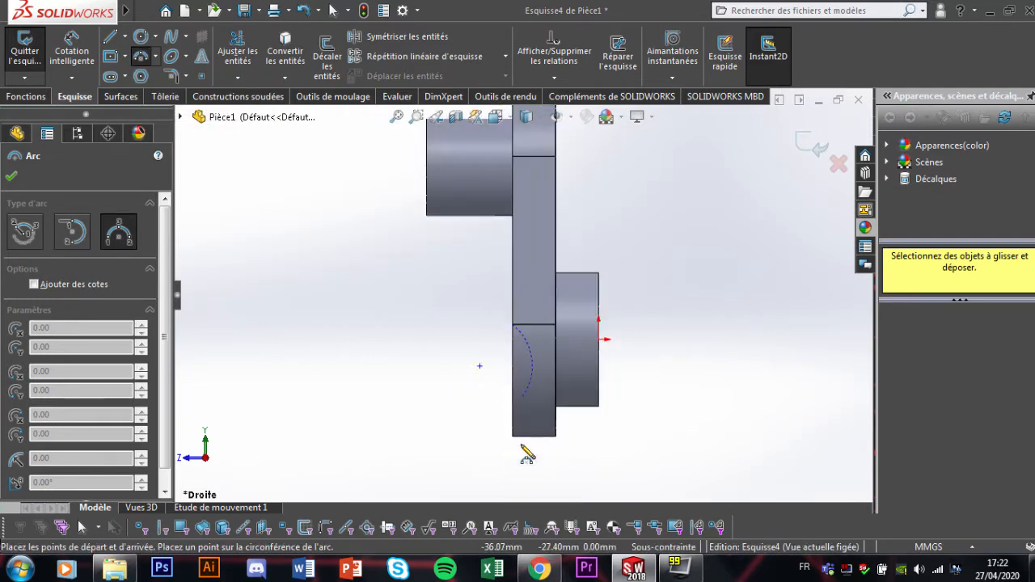
left_click(555, 436)
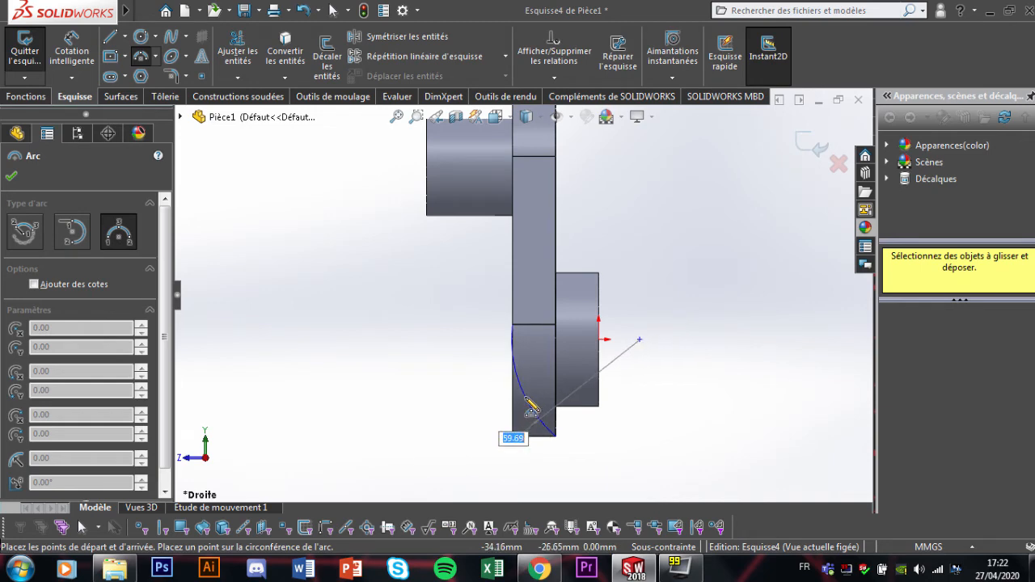
key("Escape")
- Draw a three-point arc of about 198 mm radius from the start of the plate's lower arc on the outer edge to its bottom edge
left_click(151, 55)
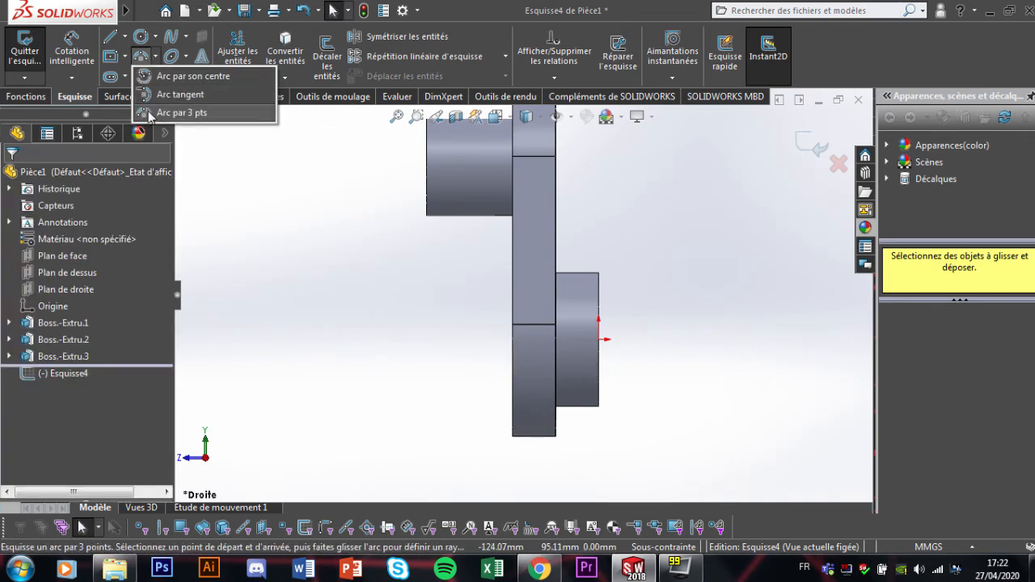
left_click(178, 113)
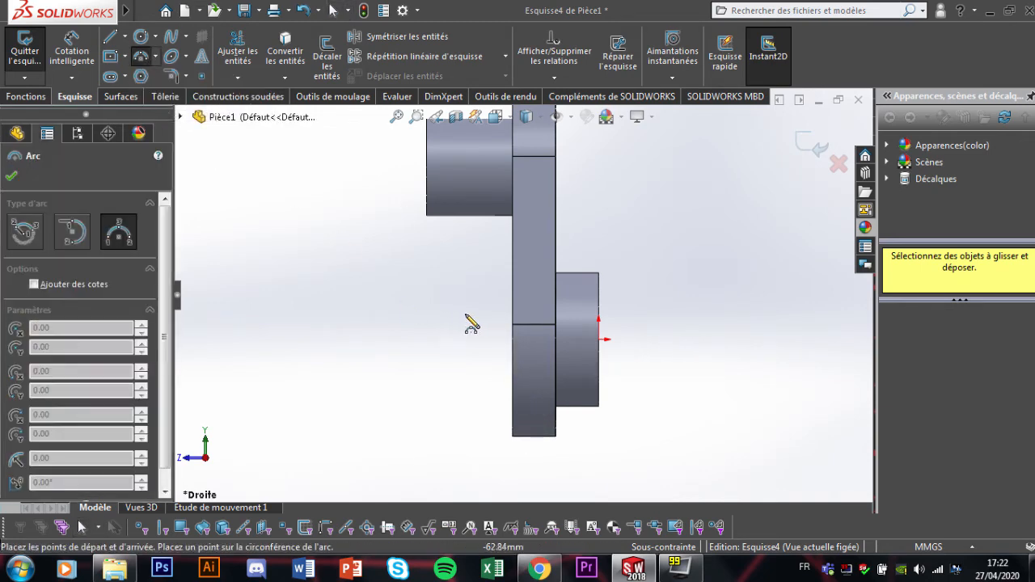
left_click(530, 439)
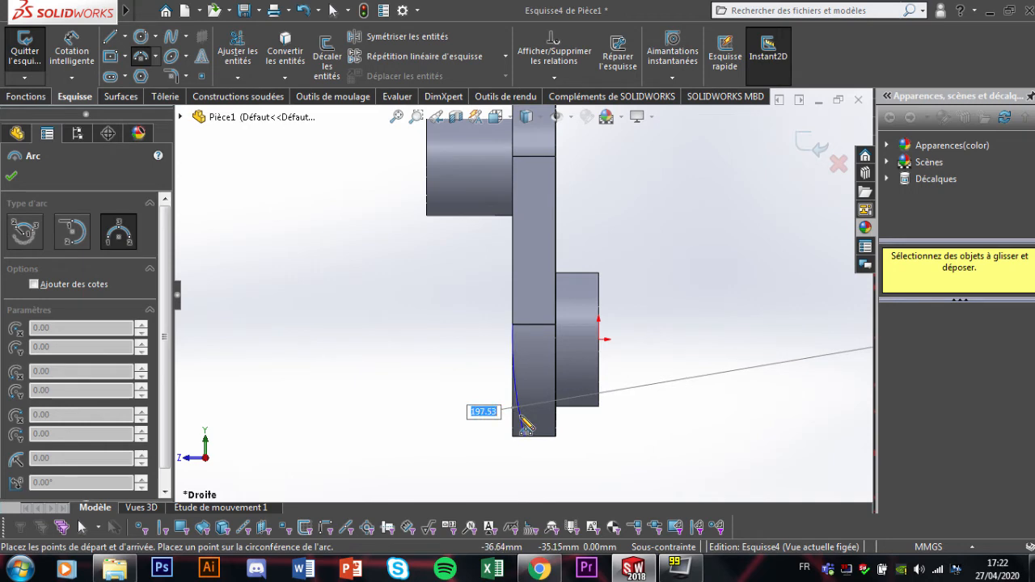
left_click(524, 424)
key("Escape")
left_click(473, 314)
scroll(475, 349, "up", 2)
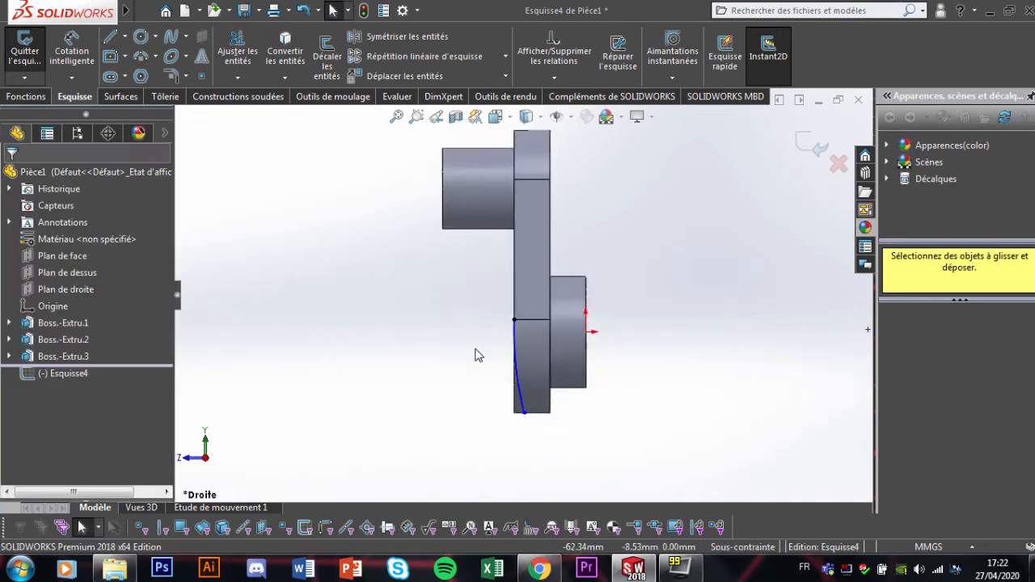
- Dimension the horizontal distance between the plate's outer edge and the arc's lower endpoint as 5 mm
scroll(482, 392, "down", 4)
scroll(591, 390, "down", 3)
scroll(545, 393, "up", 2)
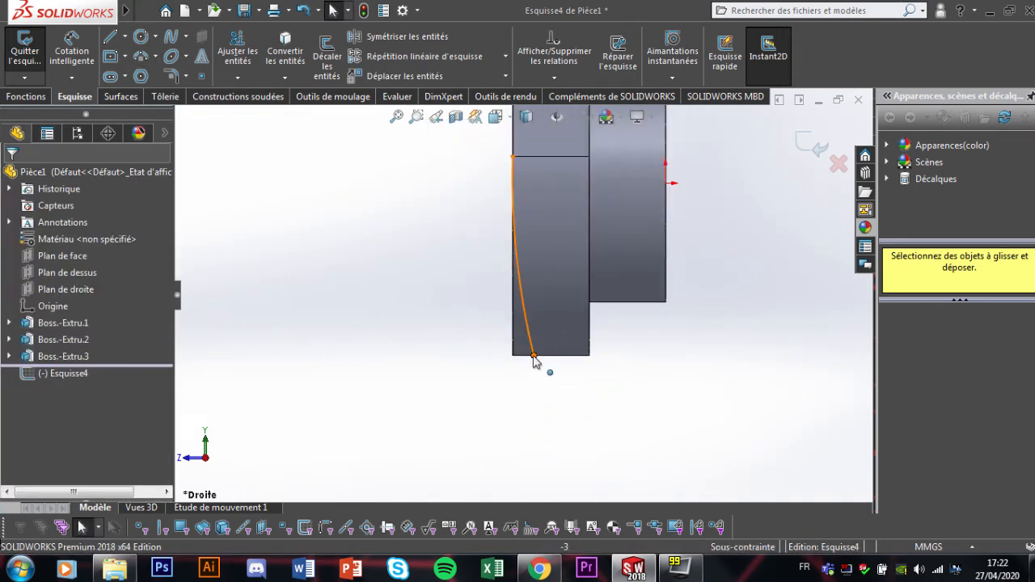
mouse_move(115, 10)
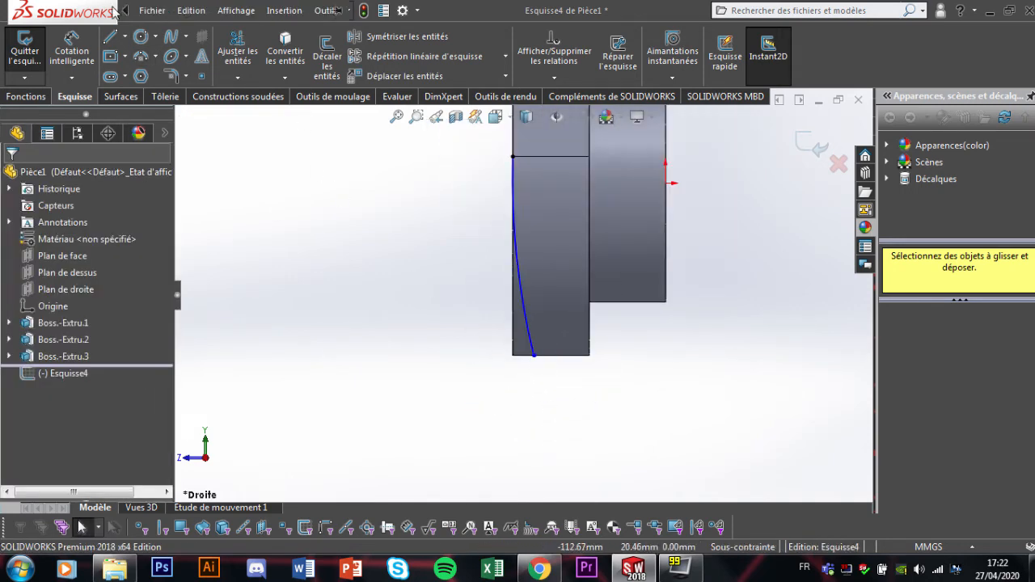
left_click(532, 356)
left_click(524, 419)
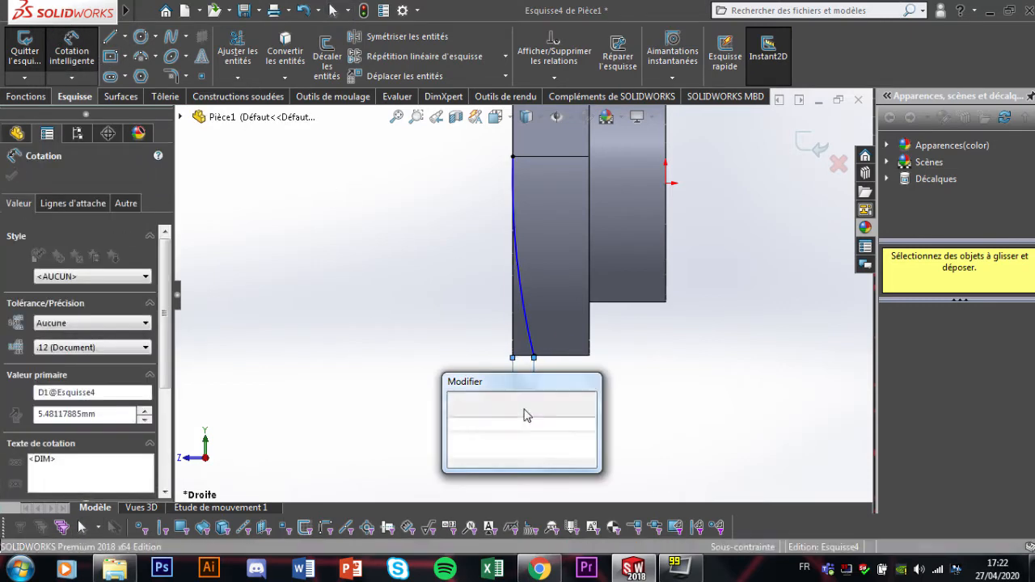
type("5.48117885mm")
key("Return")
scroll(540, 320, "up", 2)
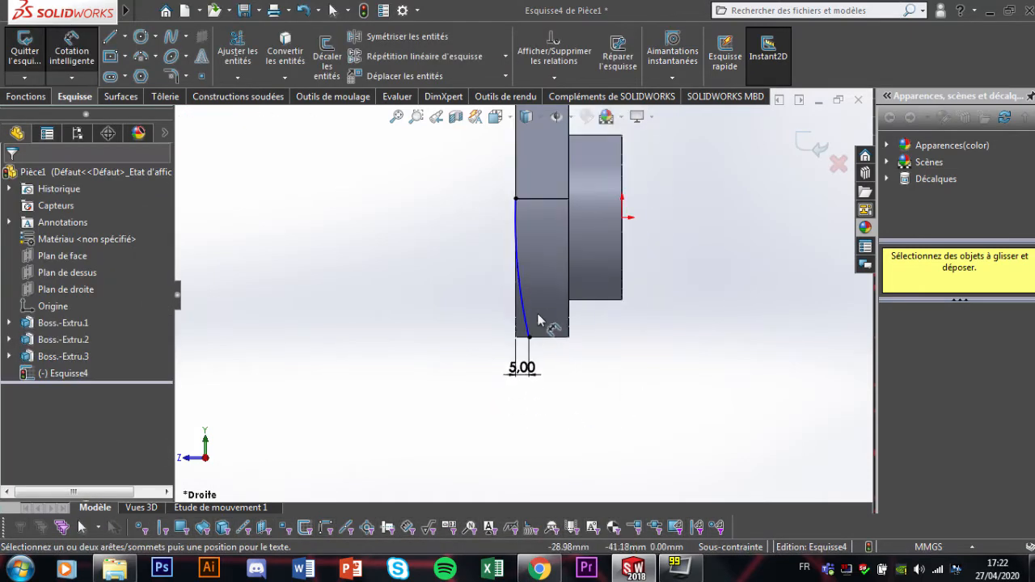
- Dimension the arc's radius as 200 mm
left_click(526, 311)
left_click(728, 272)
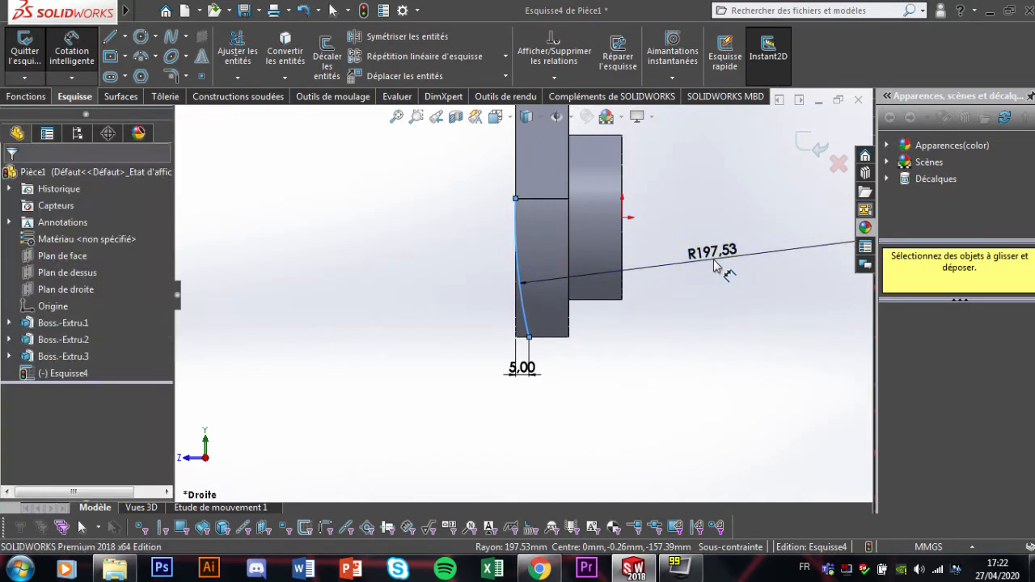
type("1")
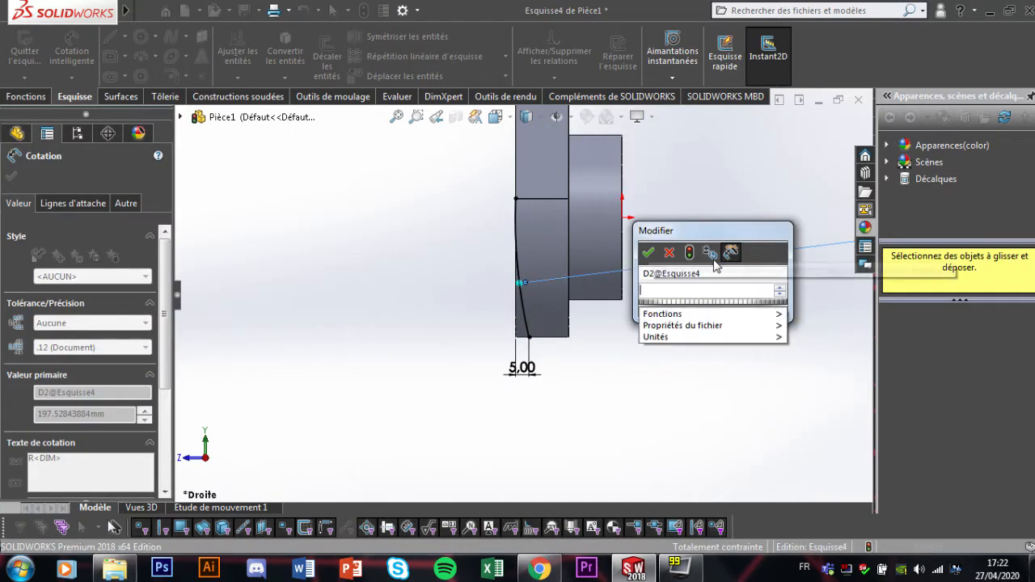
key("BackSpace")
type("200")
key("Return")
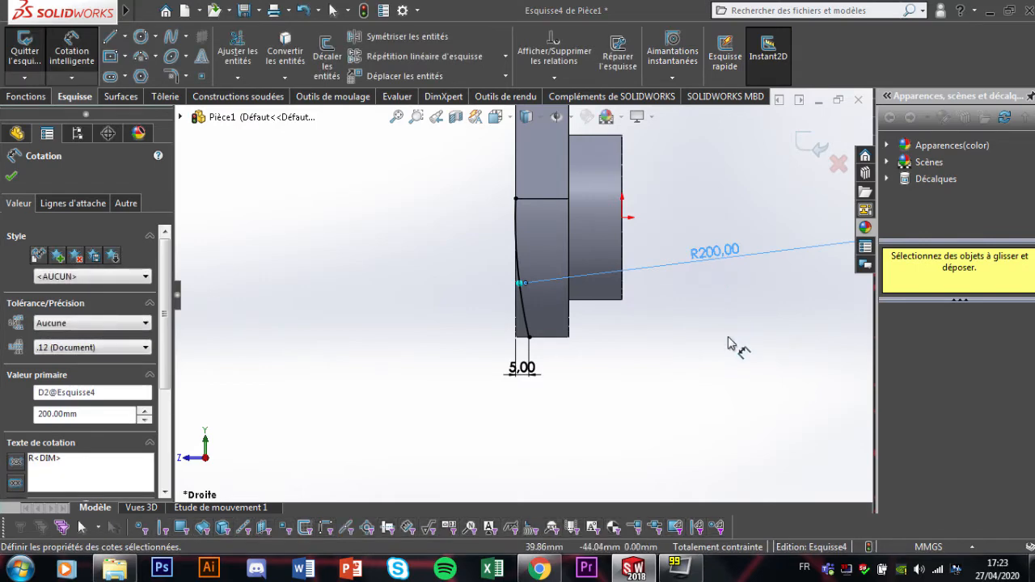
- Close the profile with a horizontal line from the arc's upper end past the disc, a vertical line down and a horizontal line back to its lower end
scroll(414, 205, "down", 1)
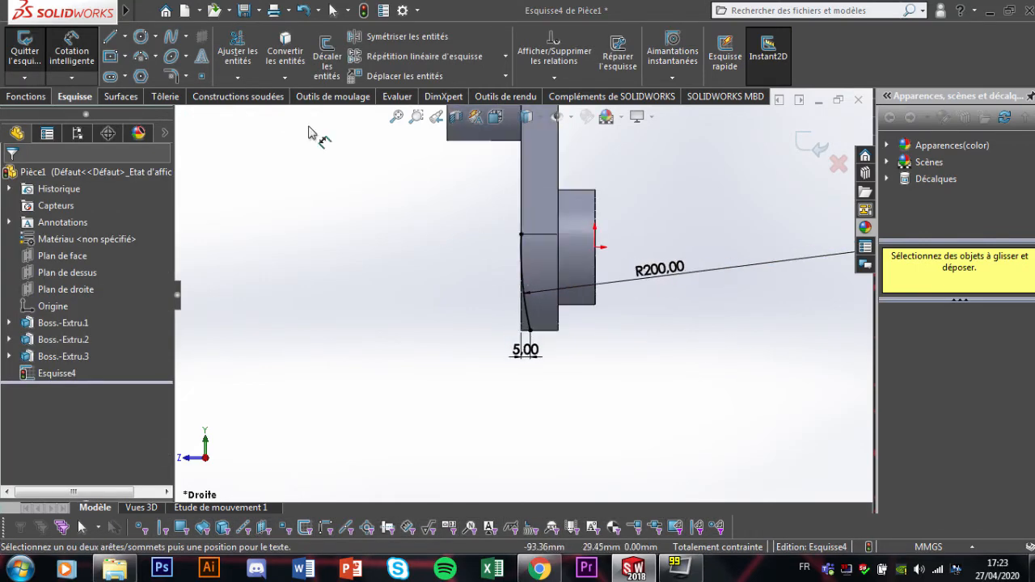
left_click(110, 36)
left_click(530, 241)
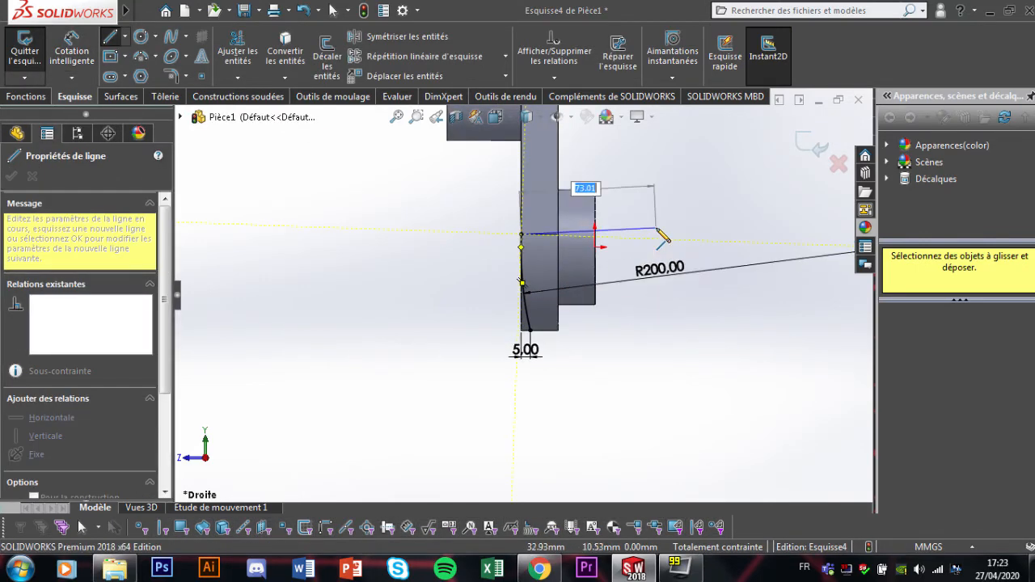
left_click(660, 236)
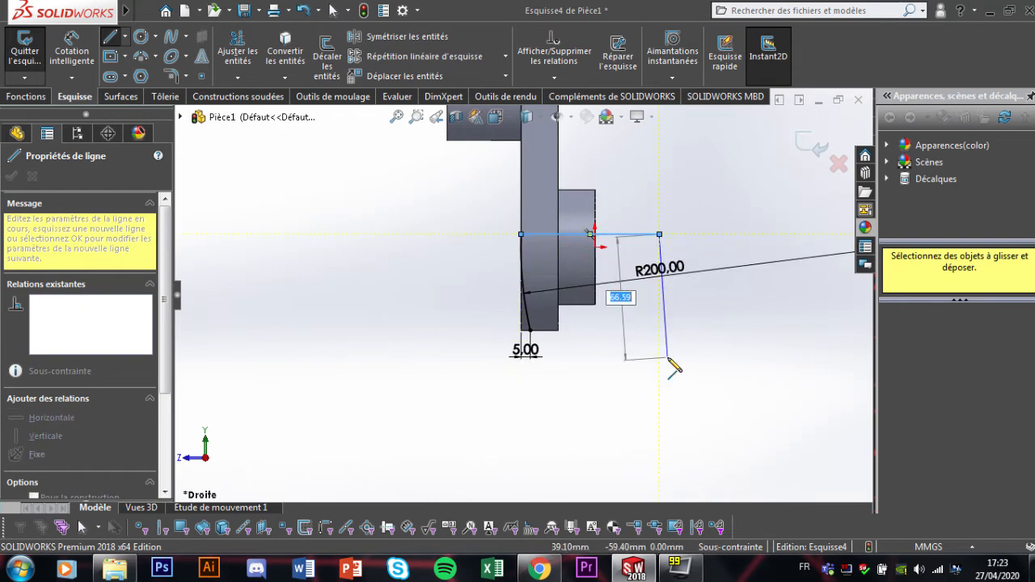
key("Escape")
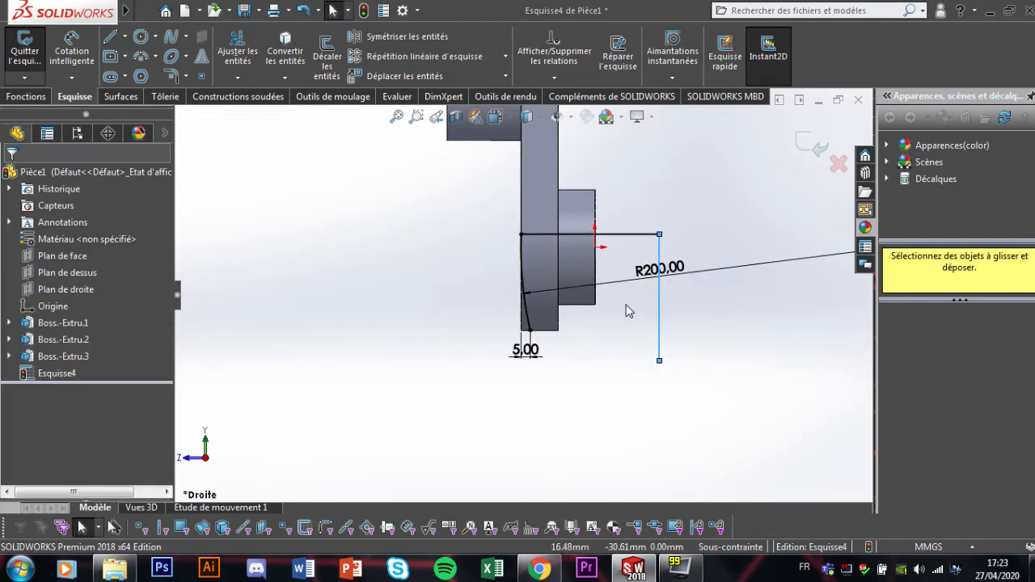
left_click(115, 43)
scroll(740, 214, "down", 3)
left_click(596, 252)
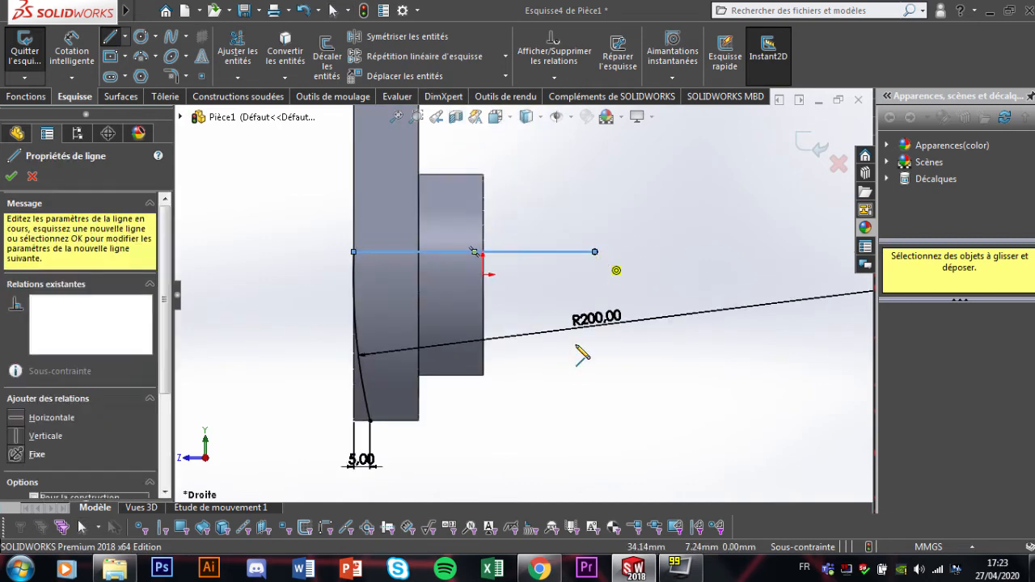
left_click(595, 422)
left_click(385, 430)
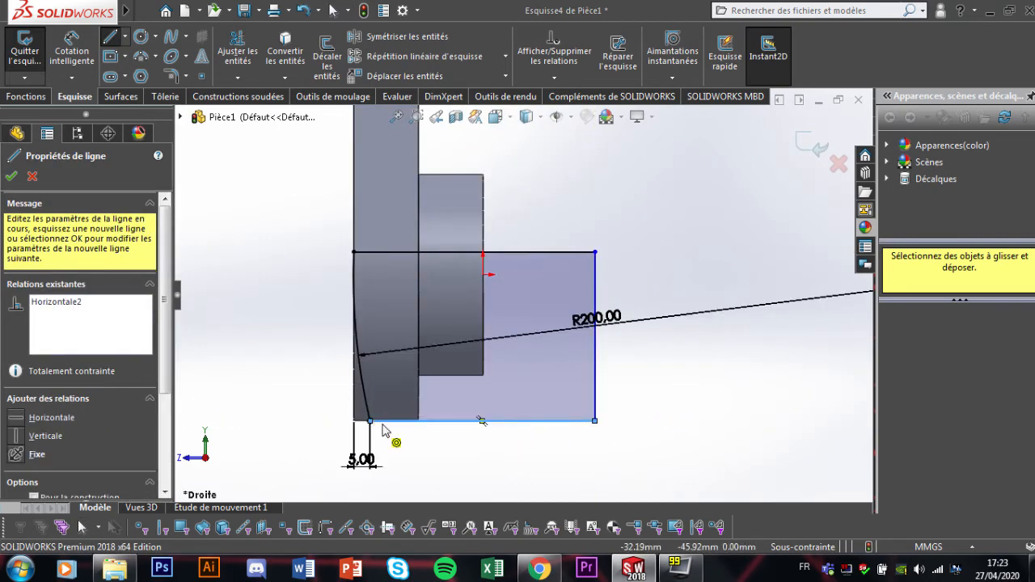
scroll(521, 295, "up", 3)
left_click(16, 176)
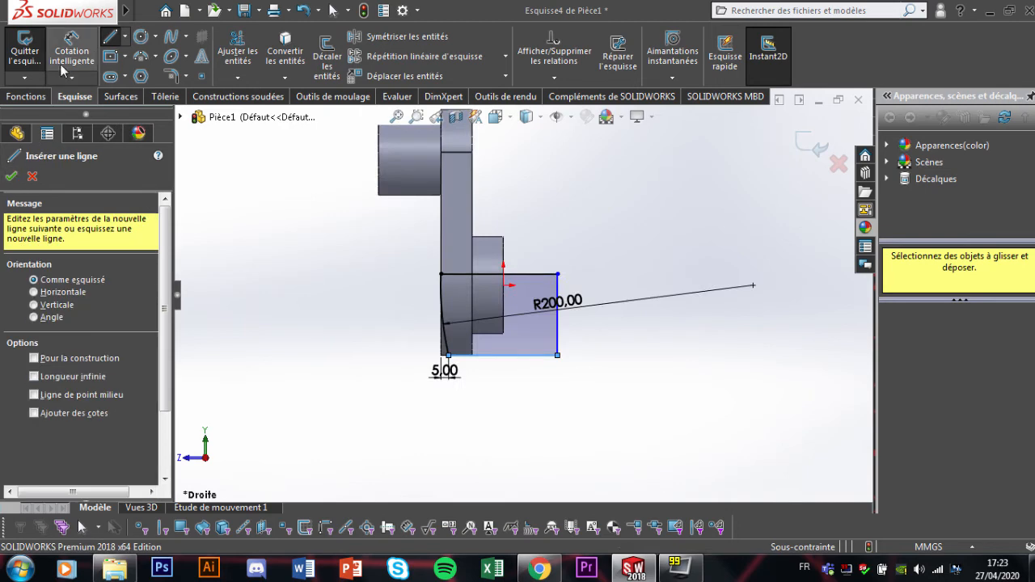
- Try an extruded cut of the closed profile through all in both directions, keeping only selected bodies
left_click(26, 96)
left_click(270, 58)
mouse_move(383, 224)
middle_mouse_down()
mouse_move(626, 300)
mouse_move(636, 362)
mouse_move(555, 362)
mouse_move(581, 348)
middle_mouse_up()
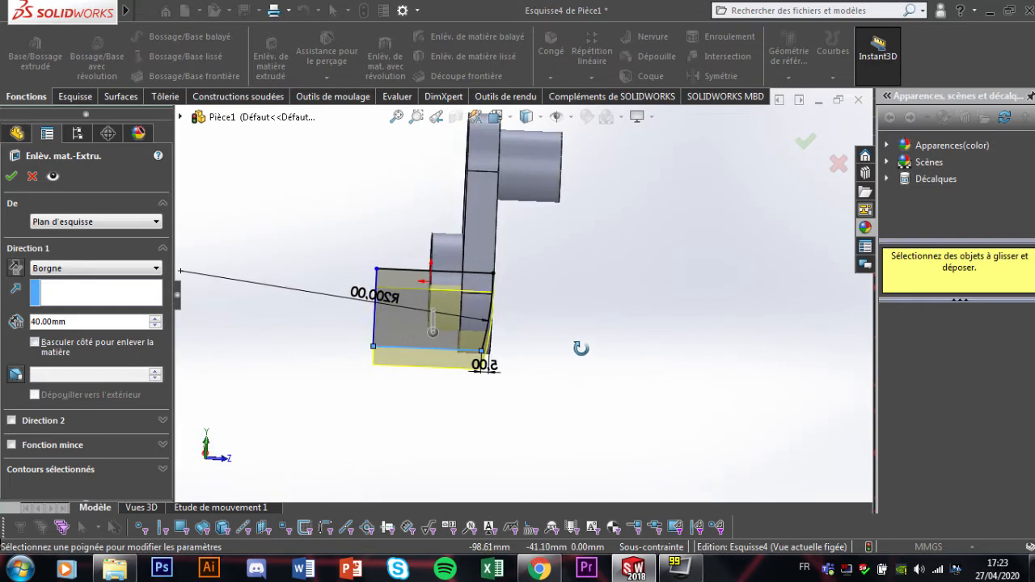
left_click(66, 268)
left_click(72, 298)
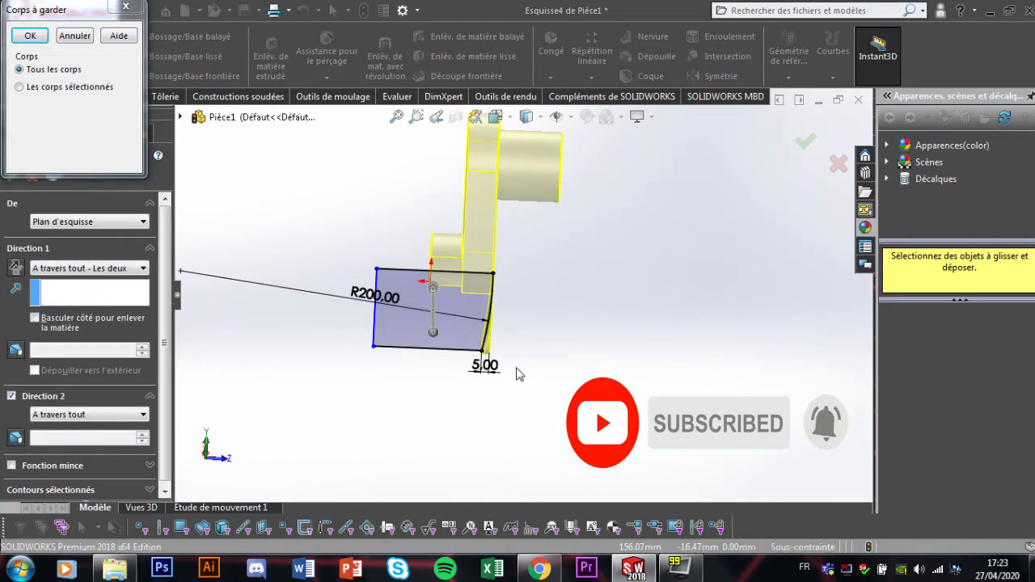
left_click(78, 88)
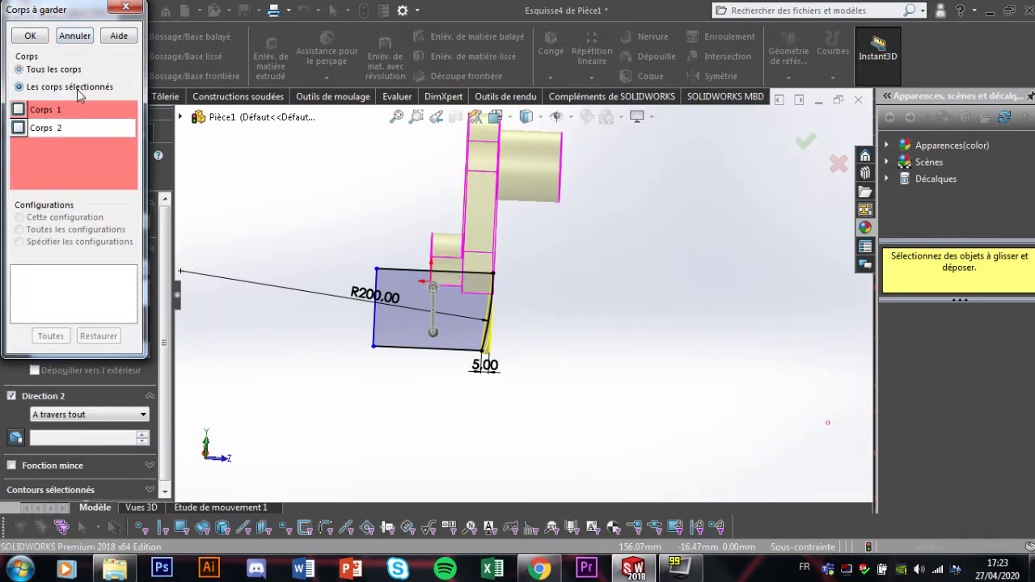
left_click(57, 129)
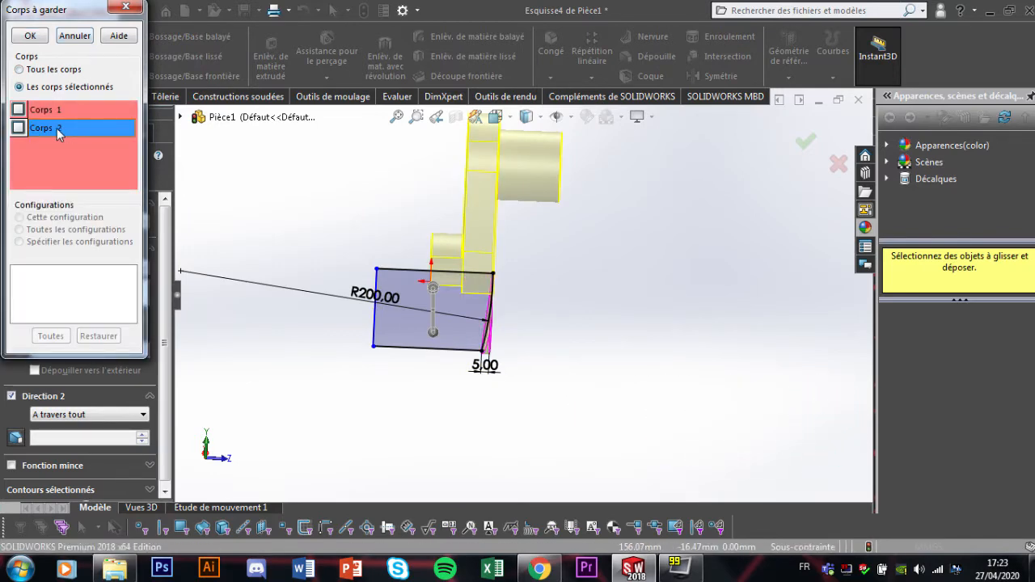
left_click(84, 35)
left_click(10, 172)
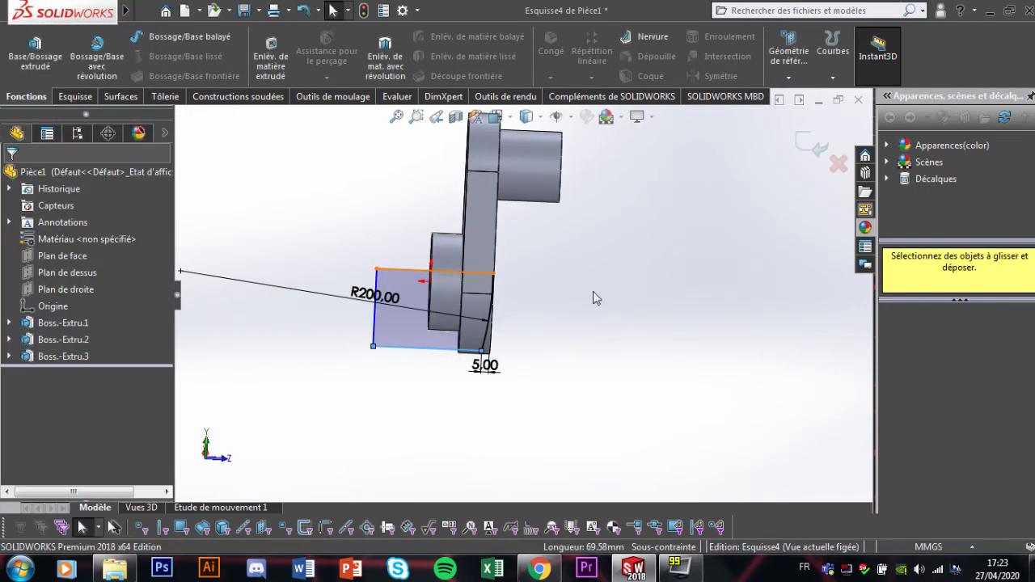
- Delete the arc's 200 mm radius dimension and the profile's upper horizontal line
middle_click_drag(661, 293, 408, 382)
scroll(483, 322, "down", 4)
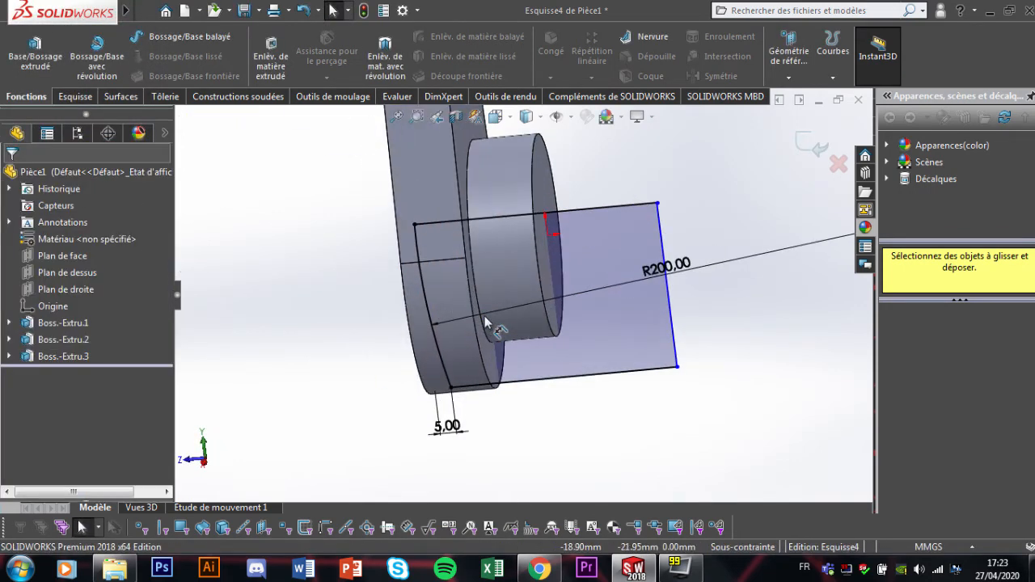
scroll(486, 325, "up", 4)
middle_click_drag(494, 314, 472, 281)
left_click(472, 281)
left_click(620, 391)
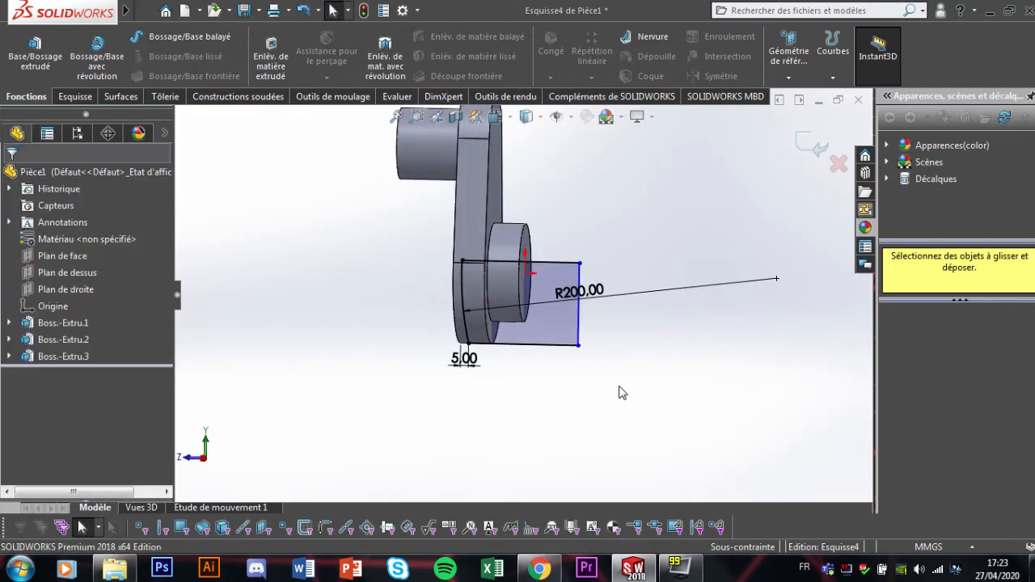
right_click(606, 302)
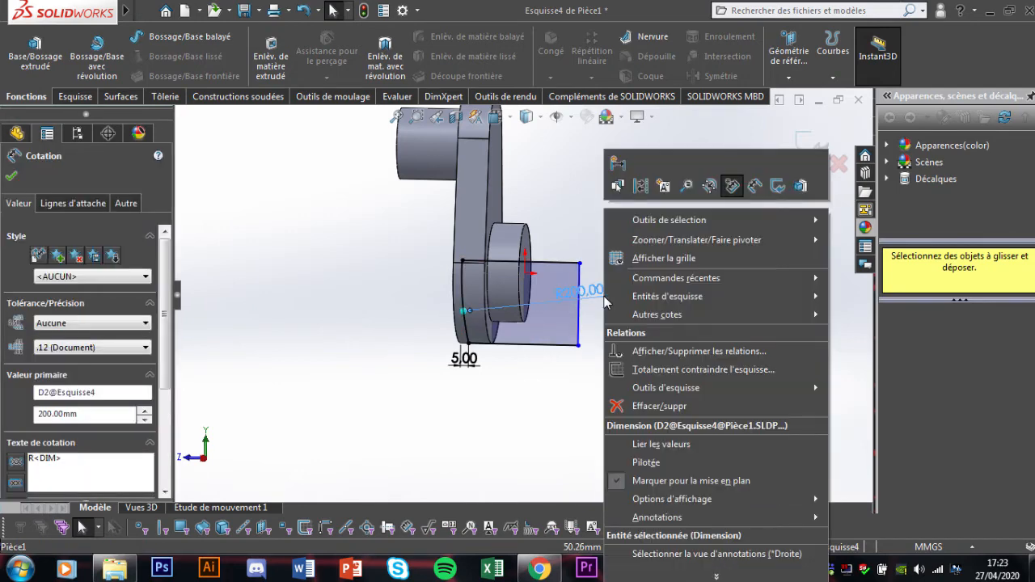
left_click(647, 402)
right_click(548, 269)
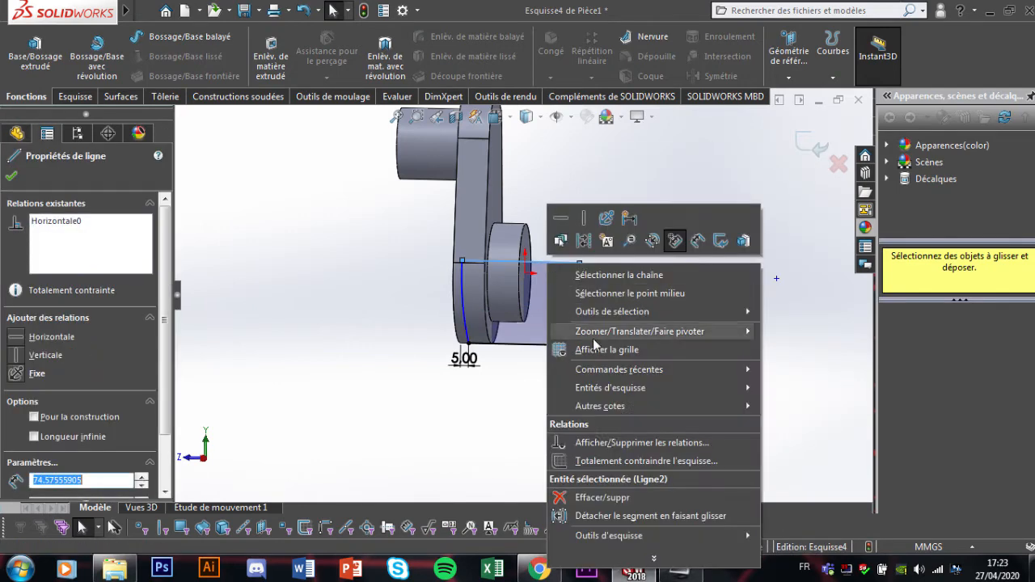
left_click(585, 492)
- Try to move the arc's upper endpoint down along the plate, and delete the profile's vertical line
scroll(449, 335, "down", 3)
left_click_drag(474, 204, 460, 247)
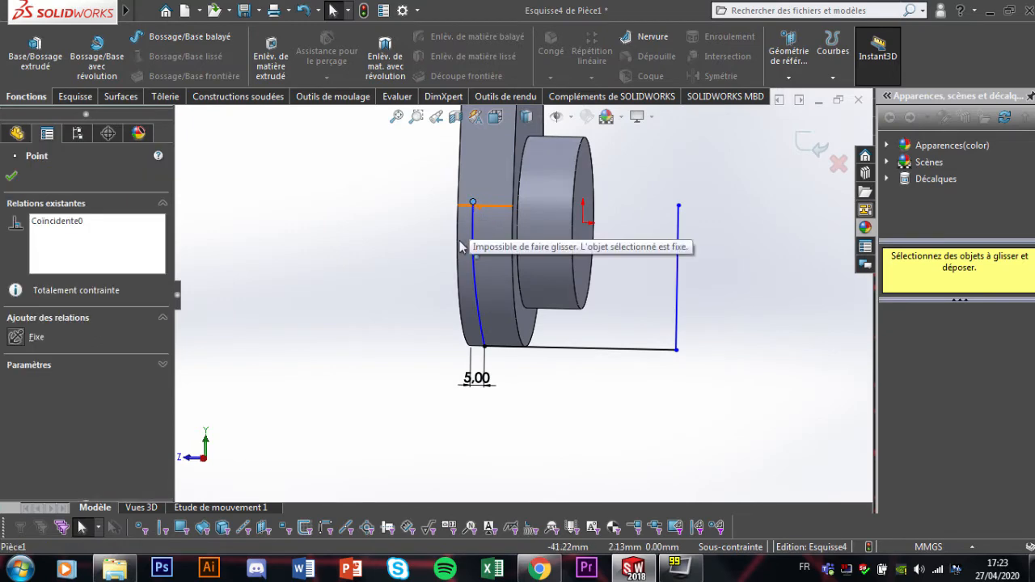
mouse_move(543, 322)
middle_mouse_down()
mouse_move(575, 316)
mouse_move(558, 323)
middle_mouse_up()
right_click(678, 279)
left_click(697, 513)
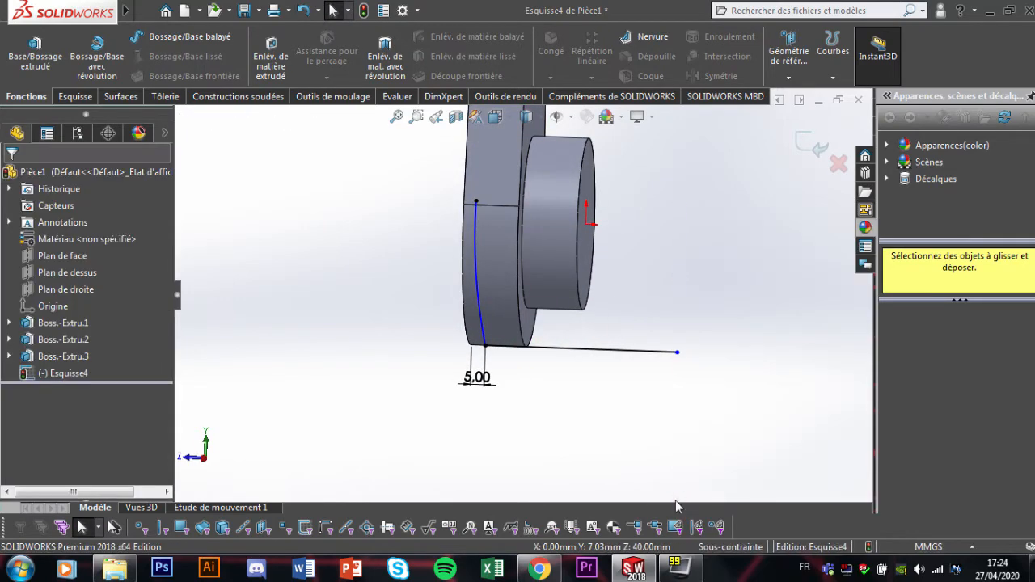
- Examine from several angles how the arc sits against the plate's rounded lower end
middle_click_drag(709, 353, 704, 379)
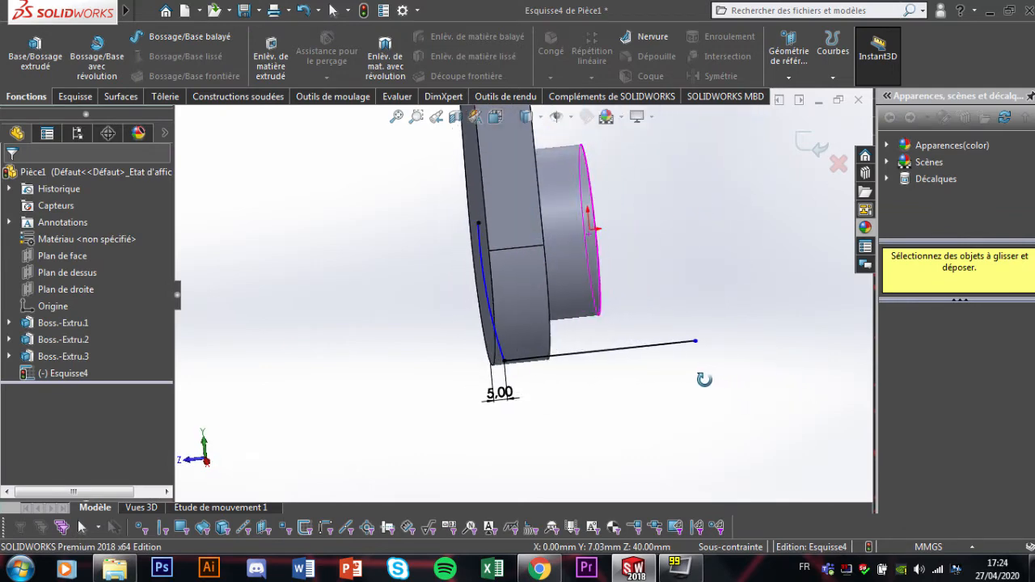
middle_click_drag(503, 232, 485, 247)
scroll(518, 312, "up", 6)
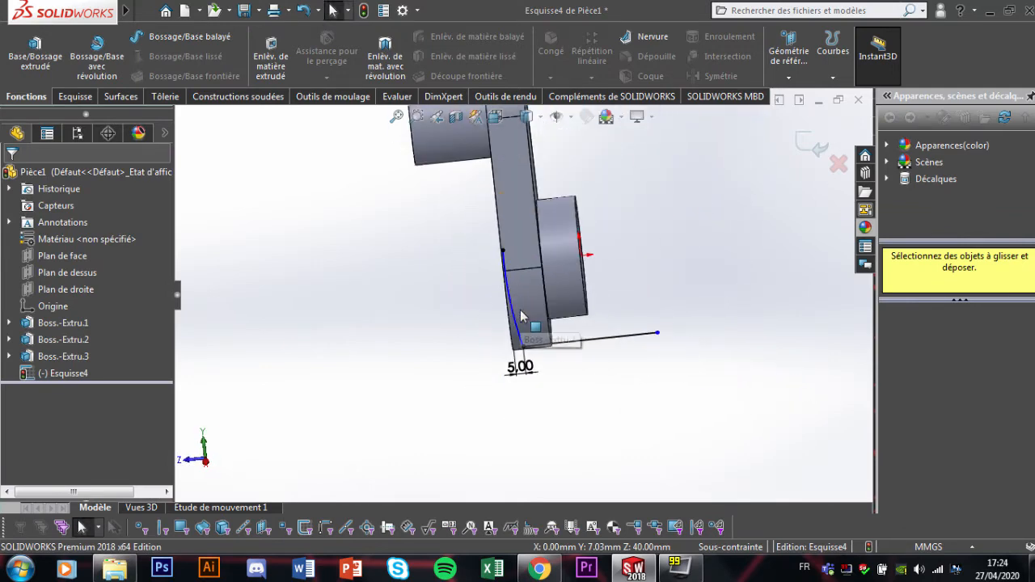
mouse_move(523, 319)
middle_mouse_down()
mouse_move(538, 338)
mouse_move(540, 325)
mouse_move(505, 312)
middle_mouse_up()
scroll(534, 318, "down", 10)
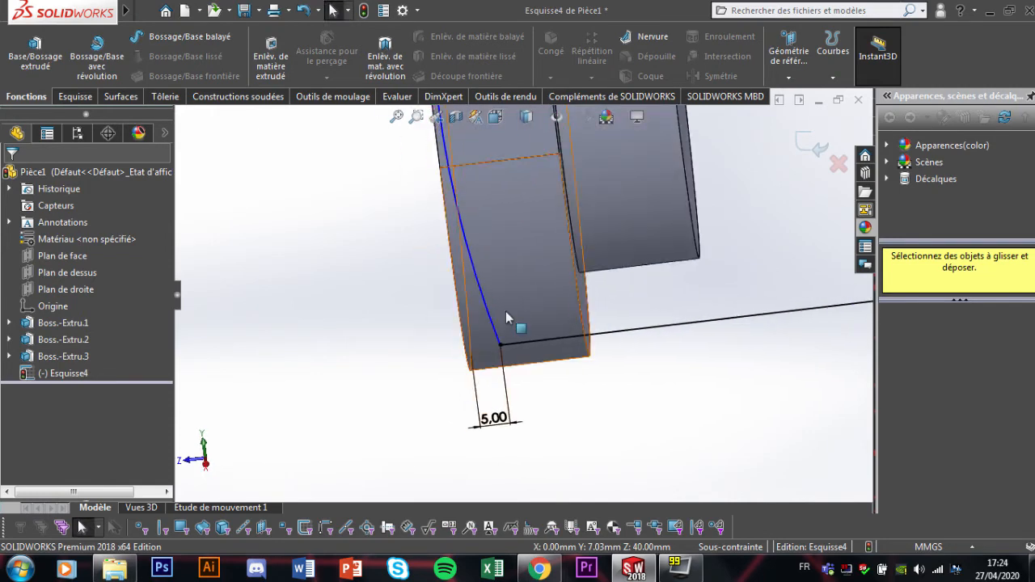
scroll(508, 277, "up", 4)
right_click(507, 273)
right_click(510, 188)
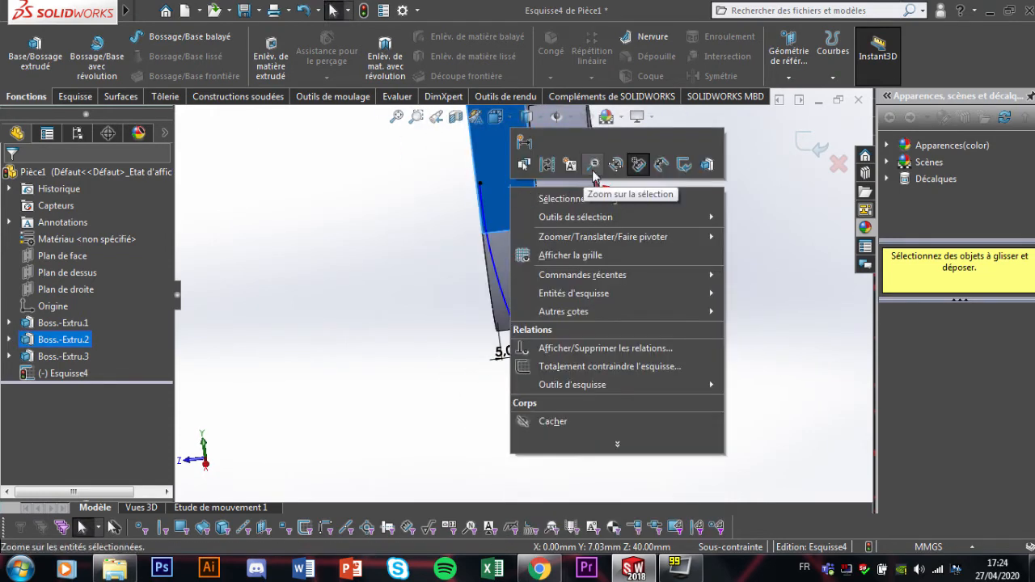
left_click(364, 254)
- Orient the view normal to the right plane and frame the plate's lower end with the arc
right_click(59, 290)
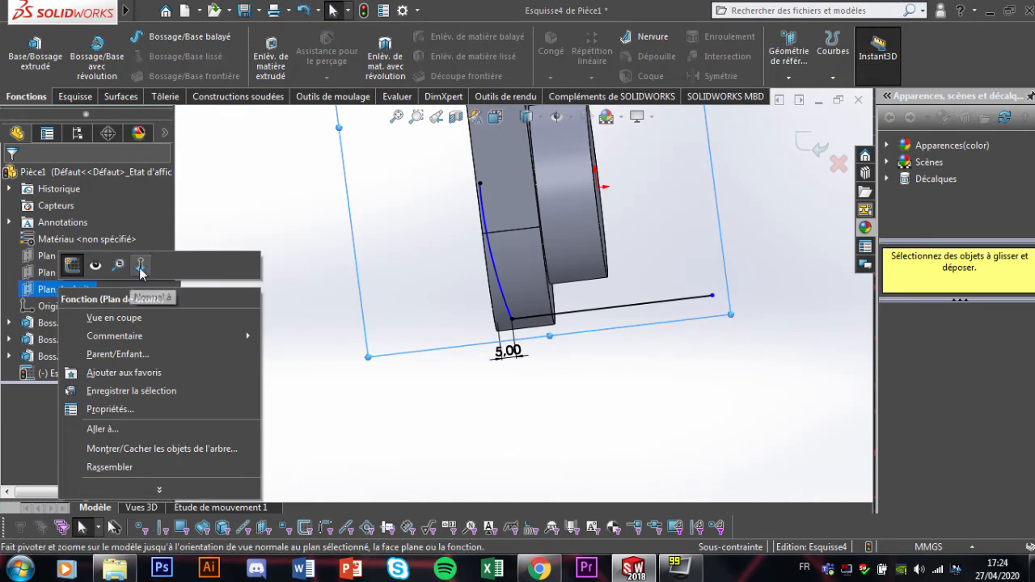
left_click(140, 265)
left_click(526, 483)
scroll(510, 343, "down", 4)
scroll(511, 348, "up", 3)
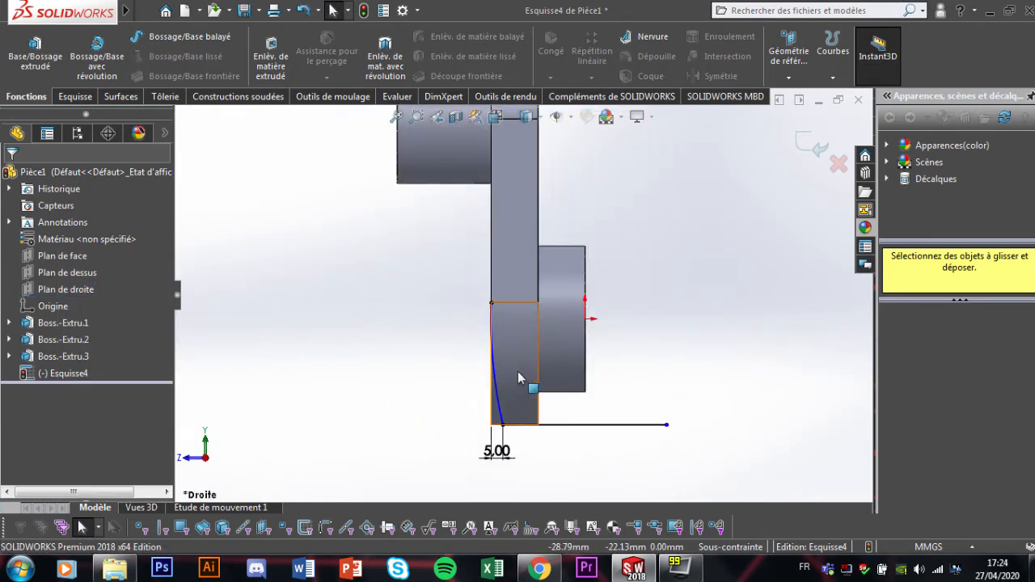
- Close the arc profile on the disc's side with a horizontal line from the arc's upper endpoint and a slanted line to the lower line's end
left_click(491, 303)
key("Escape")
left_click(75, 96)
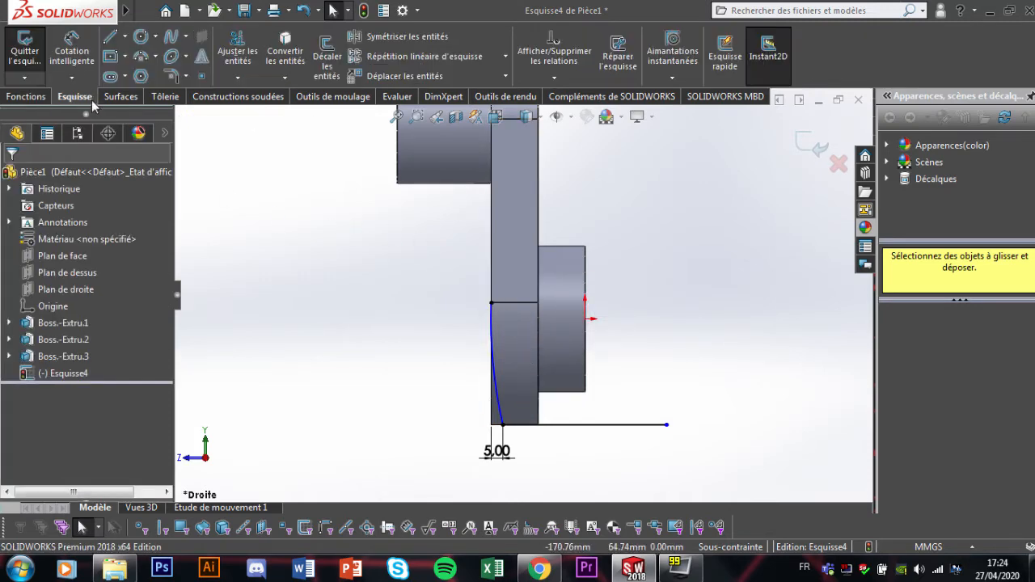
left_click(111, 38)
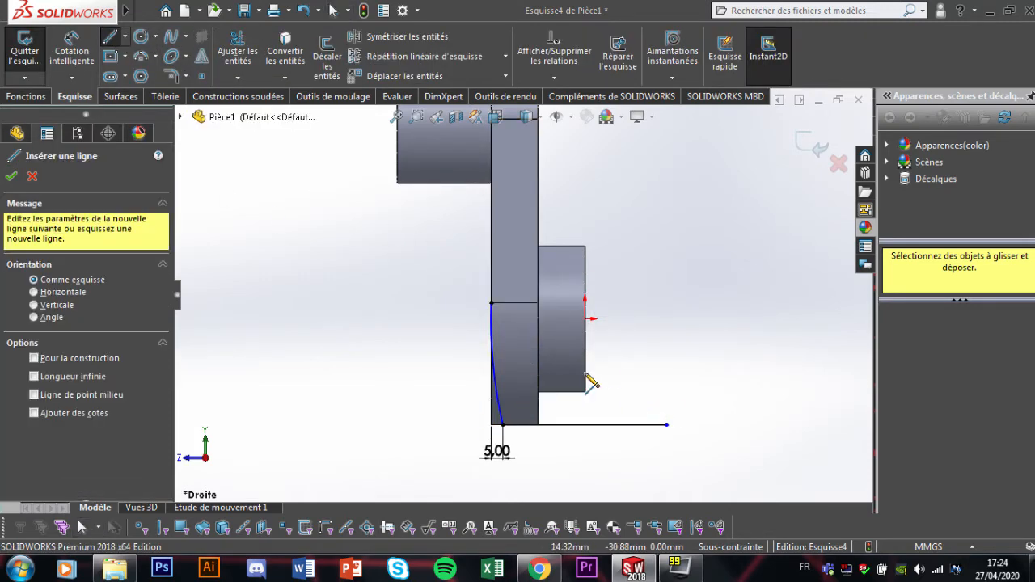
left_click(491, 304)
left_click(625, 303)
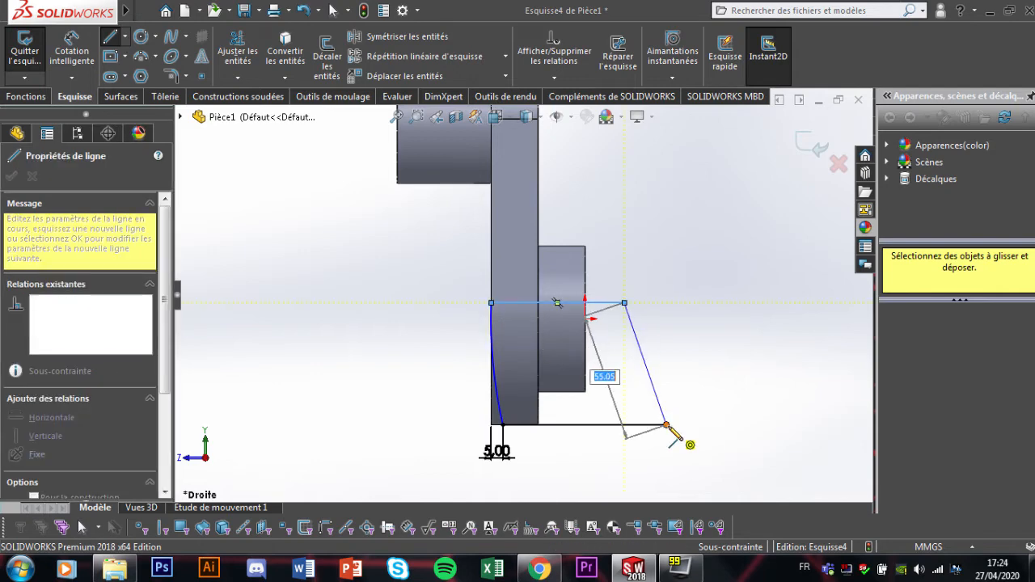
left_click(666, 425)
- Undo the two lines just drawn on the disc's side of the plate
mouse_move(696, 279)
middle_mouse_down()
mouse_move(776, 312)
mouse_move(742, 309)
mouse_move(724, 294)
mouse_move(696, 306)
middle_mouse_up()
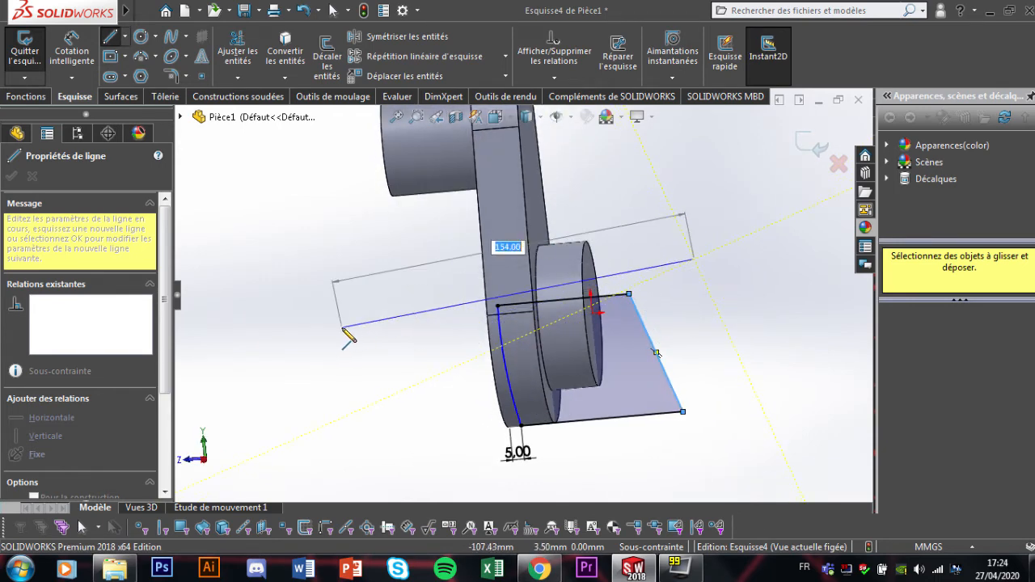
key("Escape")
key("ctrl+z")
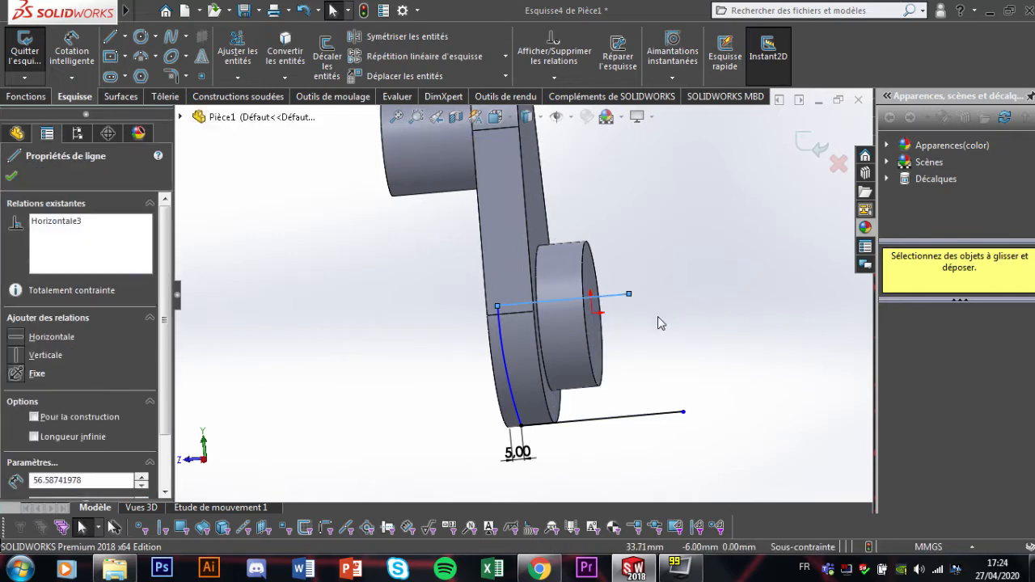
key("Escape")
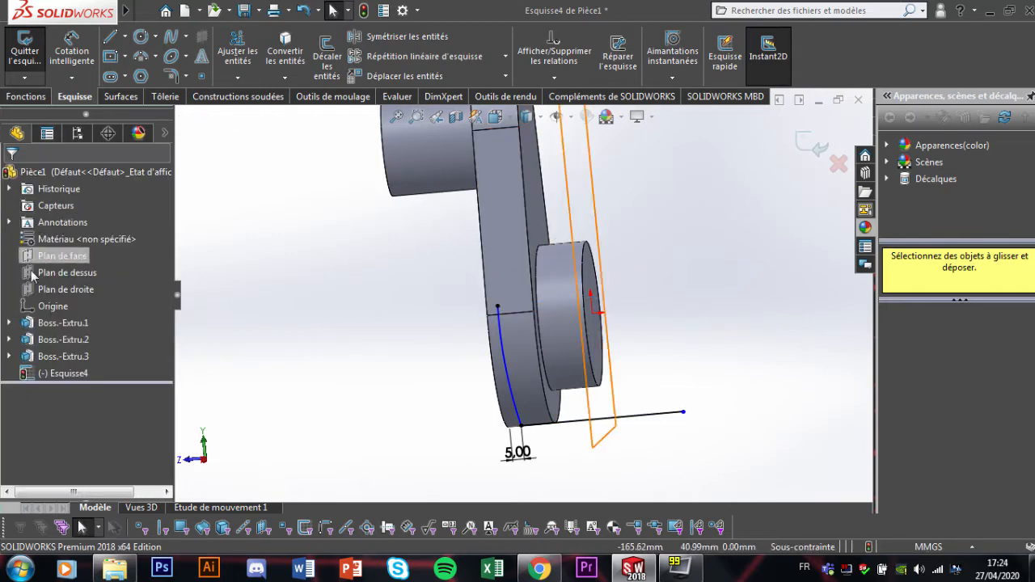
- Orient the view normal to the right plane and delete the horizontal line at the arc's lower endpoint
right_click(66, 289)
left_click(125, 273)
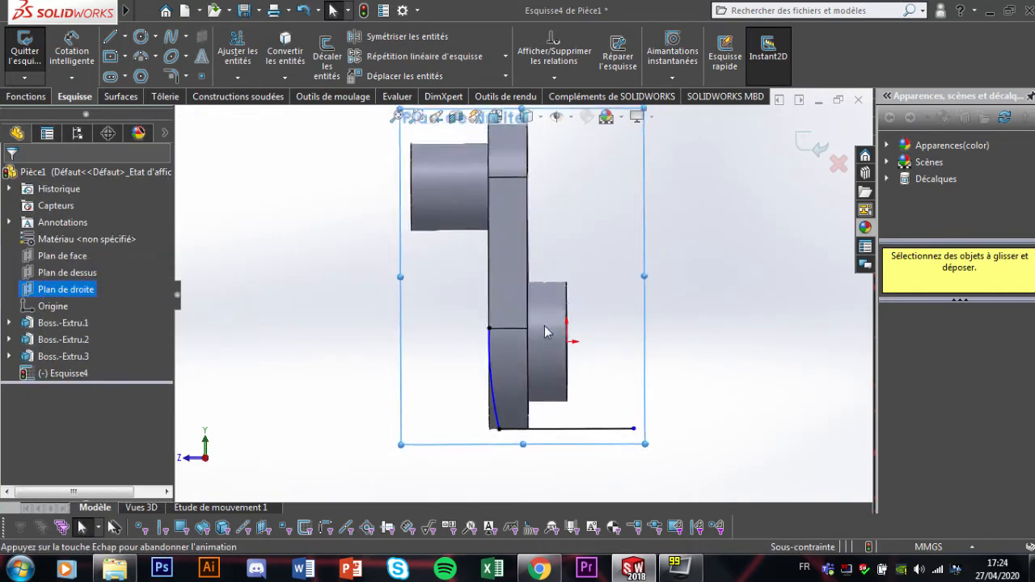
right_click(595, 428)
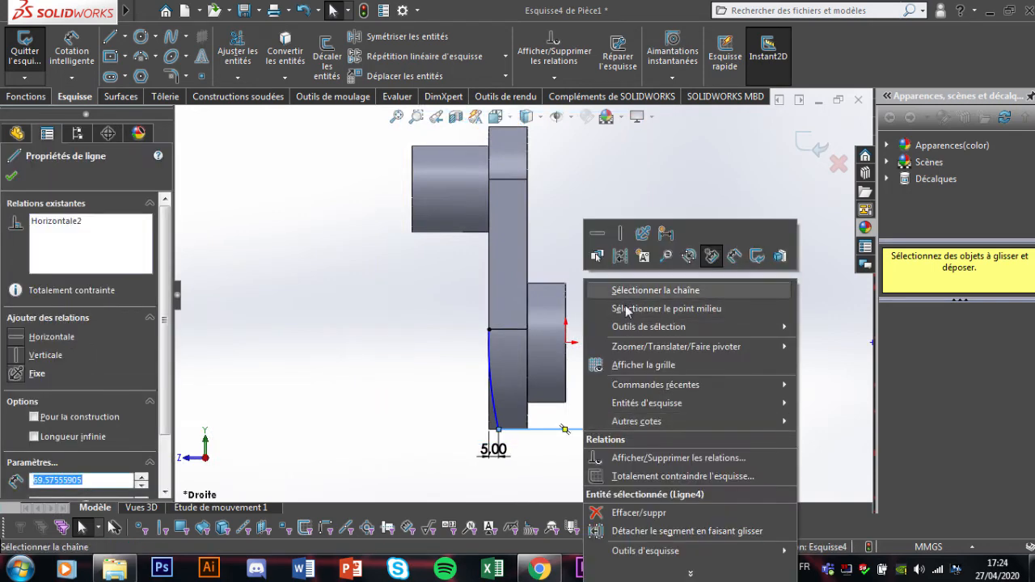
left_click(639, 513)
scroll(453, 325, "down", 1)
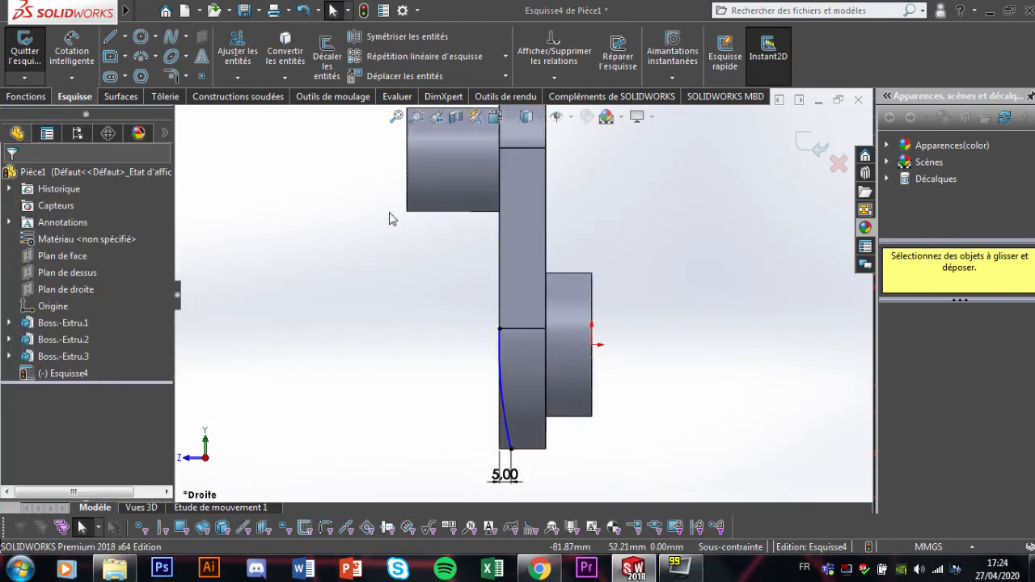
- Close the arc profile on the pin's side with a horizontal line about 52 mm long, a vertical line and a line back to the arc's lower endpoint
left_click(114, 38)
left_click(500, 328)
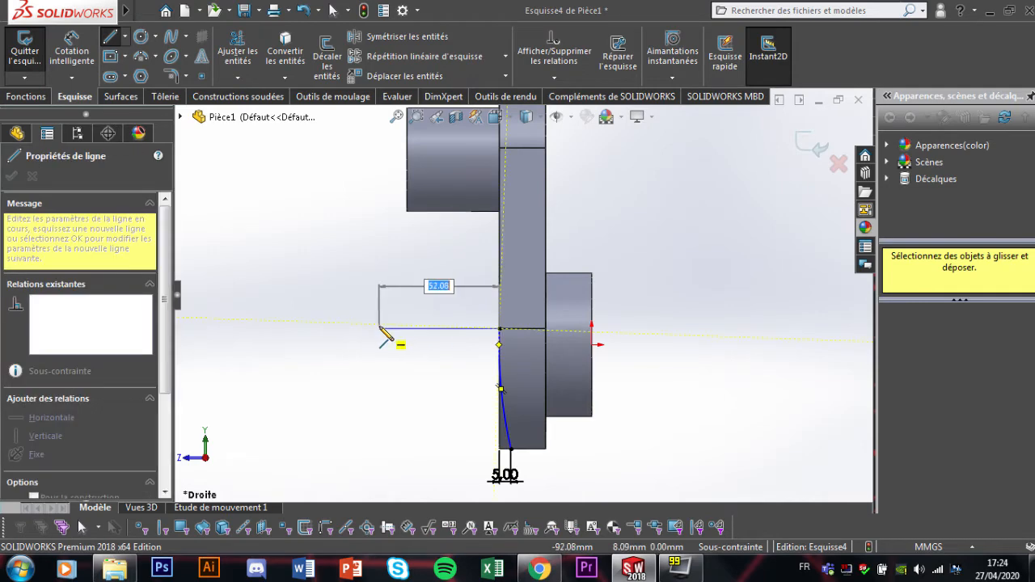
left_click(381, 329)
left_click(379, 456)
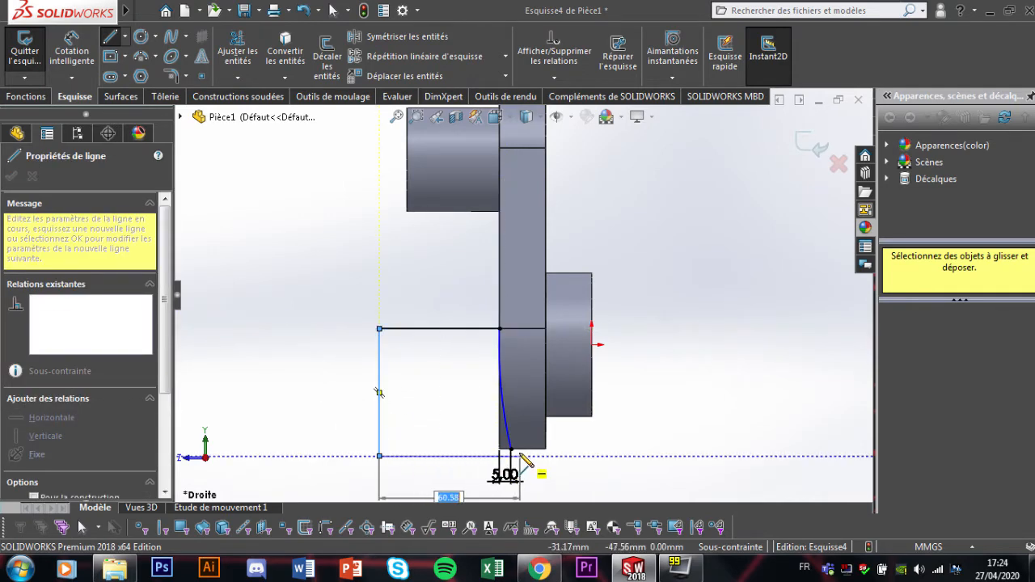
left_click(510, 449)
key("Escape")
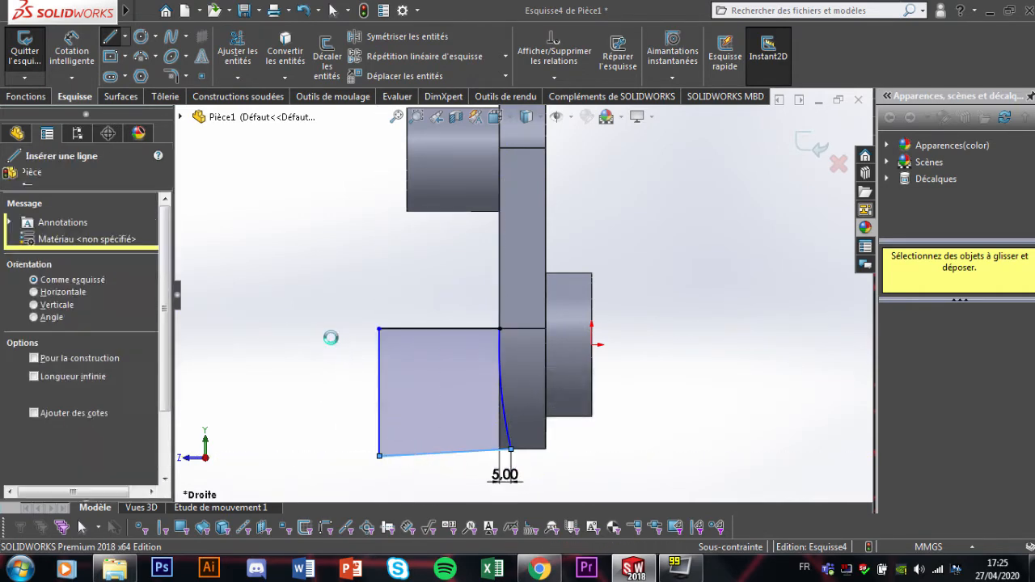
key("Escape")
- Cut the plate's lower end with the closed profile, extruding through all in both directions
left_click(24, 97)
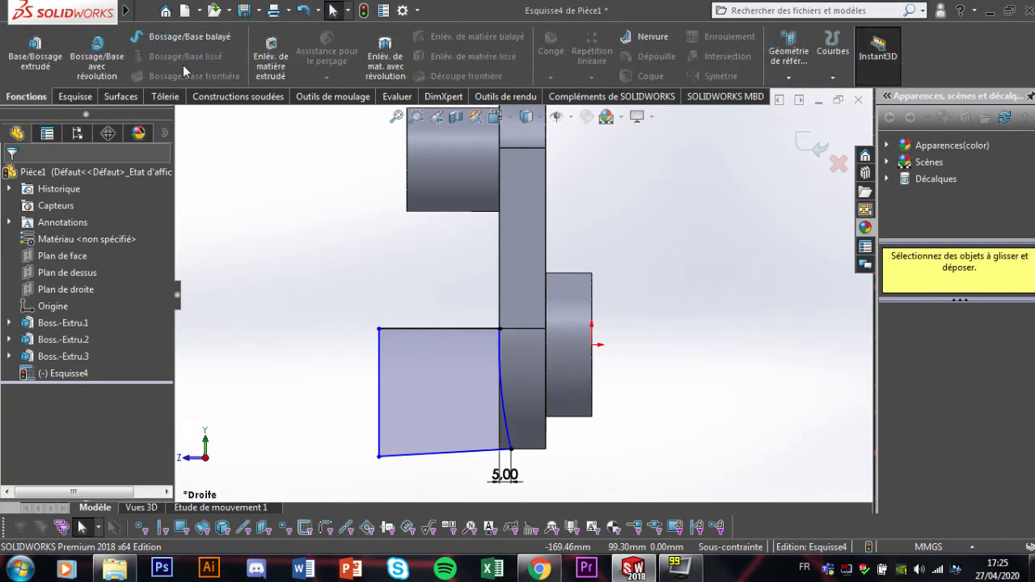
left_click(279, 69)
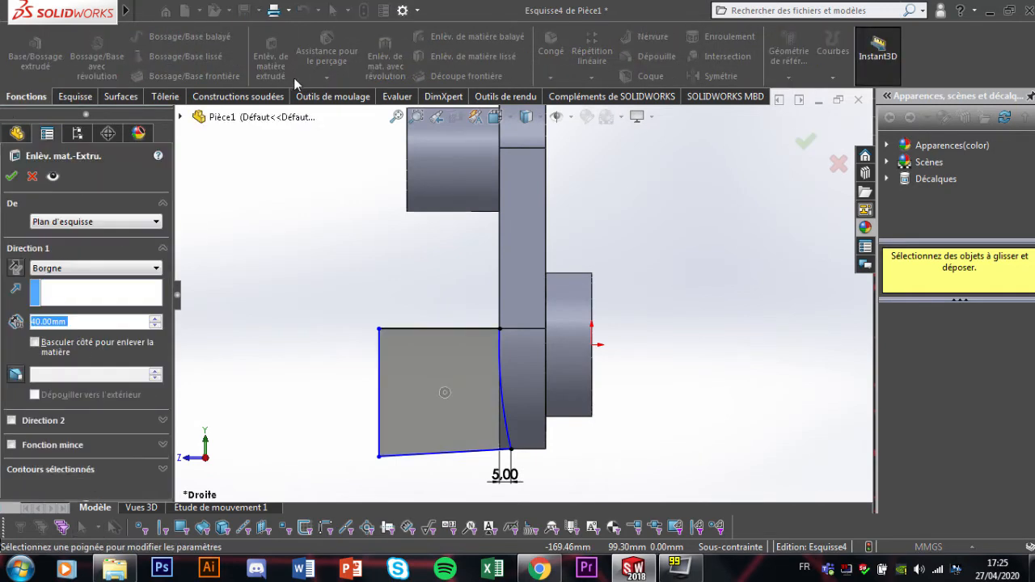
left_click(108, 268)
left_click(101, 296)
left_click(101, 273)
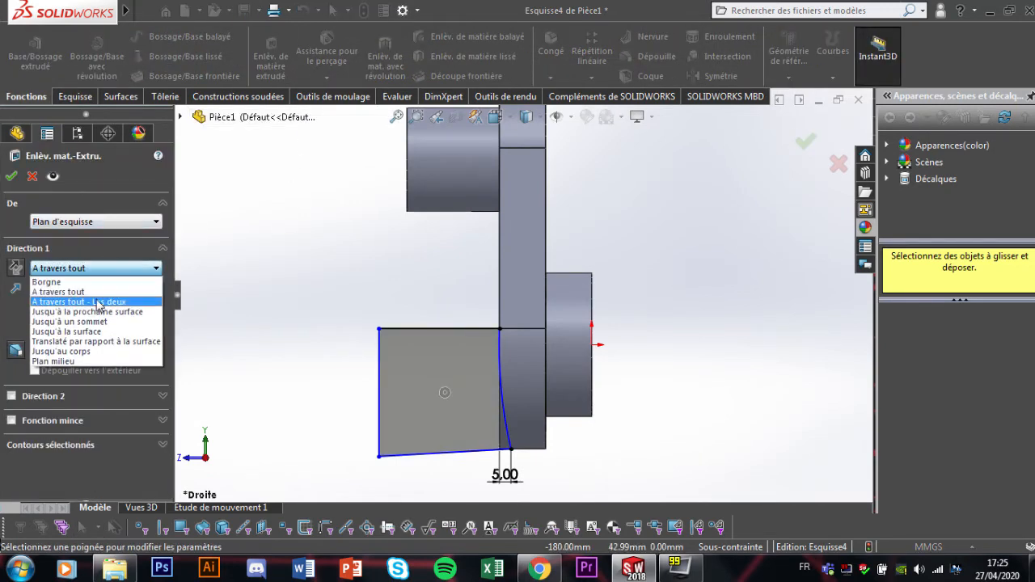
left_click(101, 299)
key("Return")
middle_click_drag(329, 271, 294, 297)
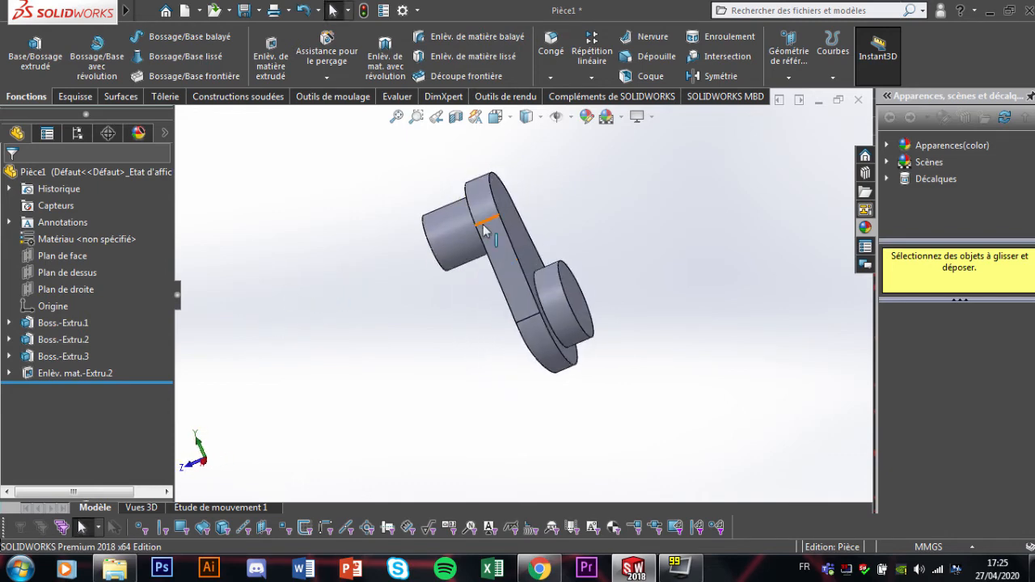
- Sketch a three-point arc of about 159 mm radius on the right plane, across the disc-side corner of the plate's upper end
right_click(81, 290)
left_click(164, 268)
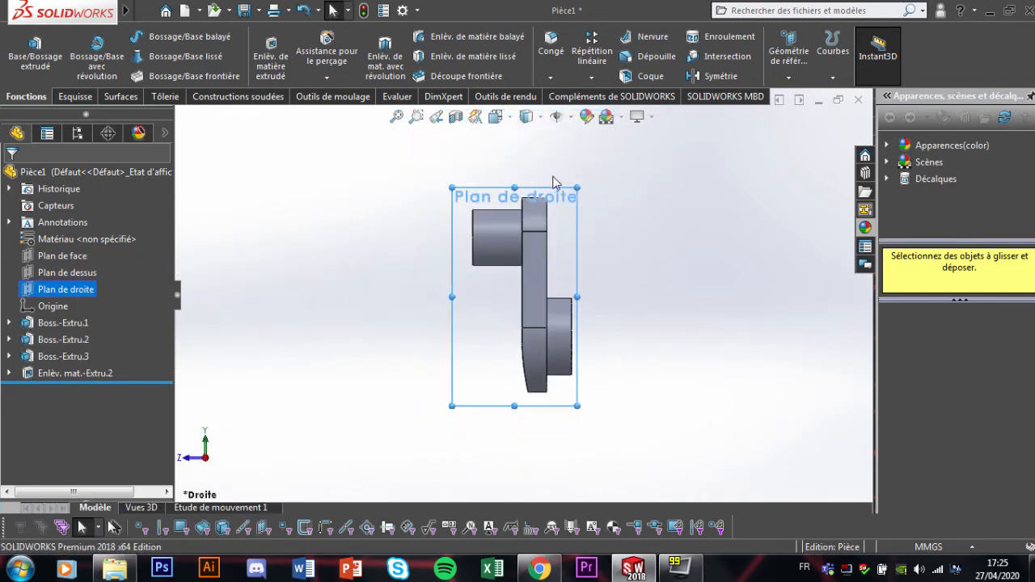
left_click(74, 96)
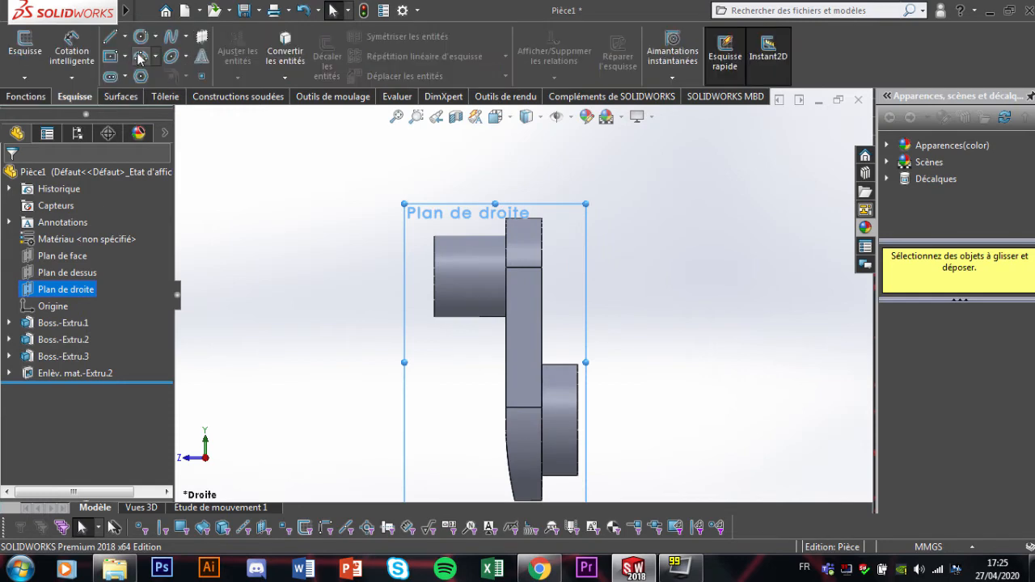
left_click(140, 56)
left_click(484, 328)
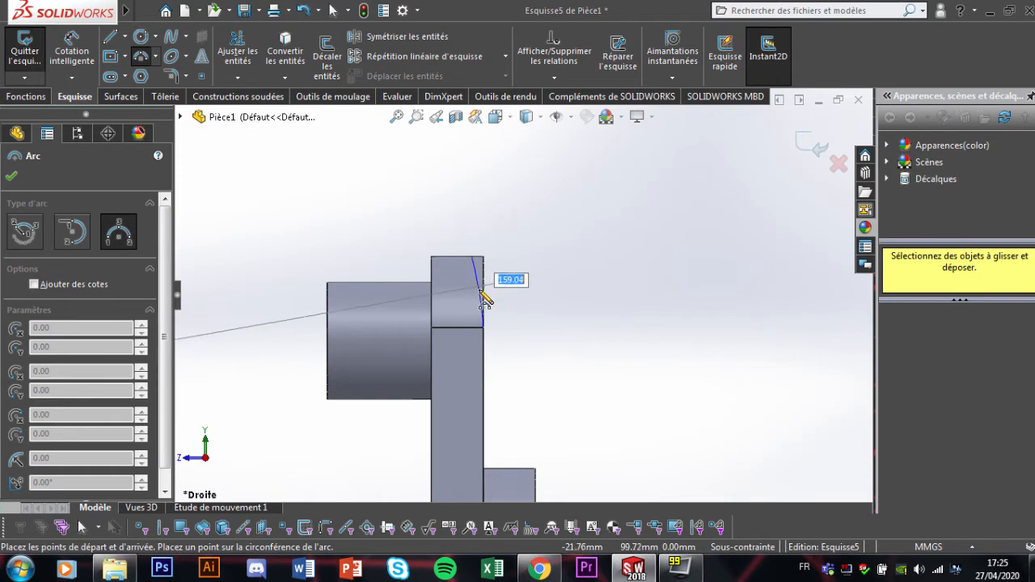
left_click(485, 297)
key("Escape")
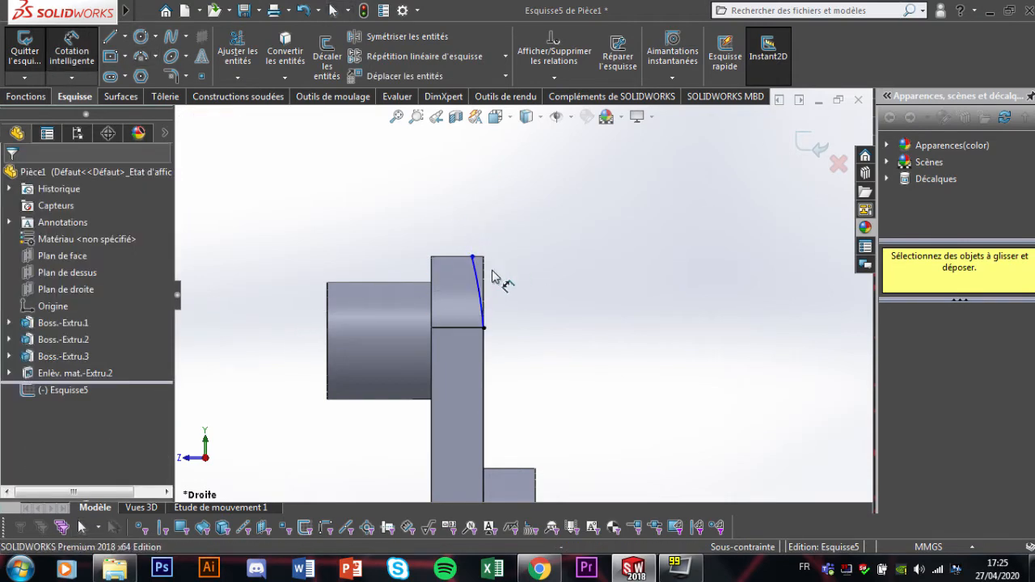
- Dimension the arc's upper endpoint 5 mm horizontally from the plate's upper corner
left_click(483, 258)
double_click(477, 212)
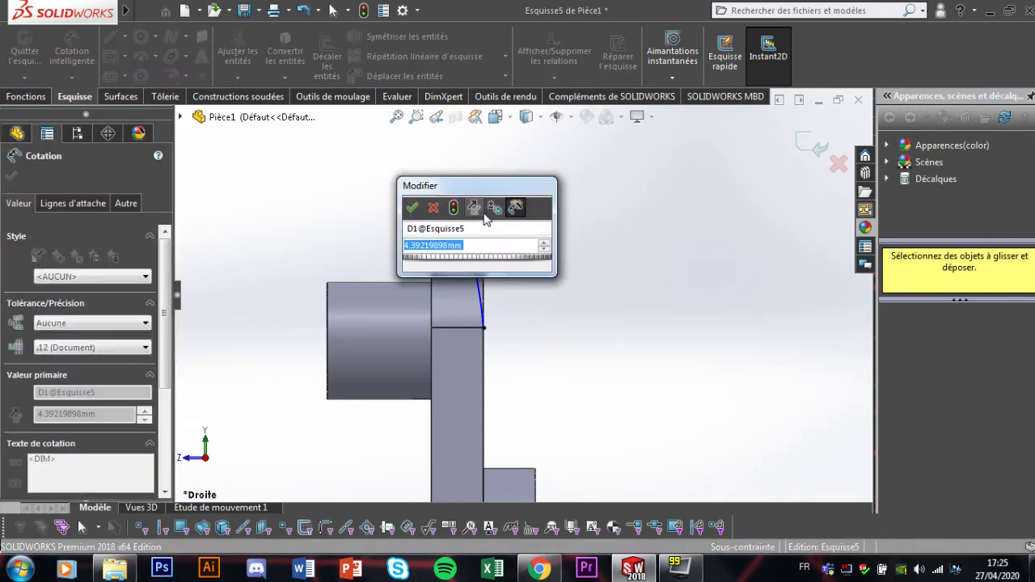
type("5")
key("Return")
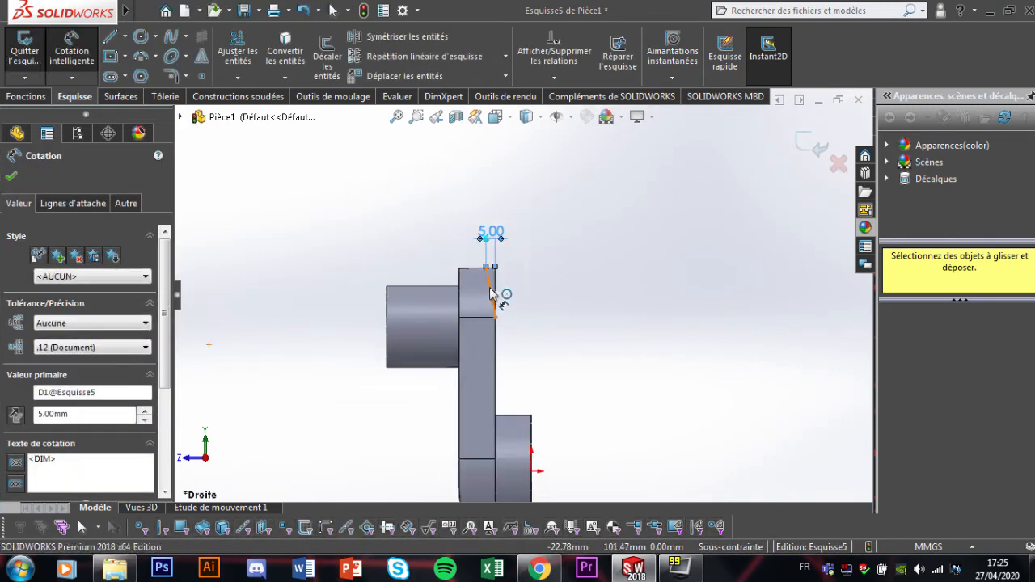
- Dimension the upper arc with a radius of 200 mm
left_click(491, 293)
left_click(342, 277)
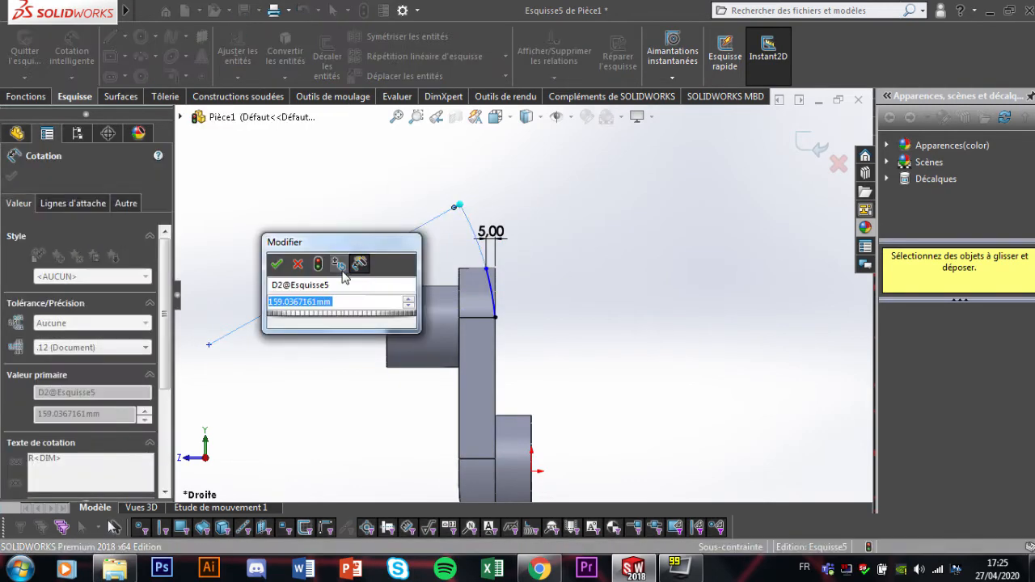
type("200")
key("Return")
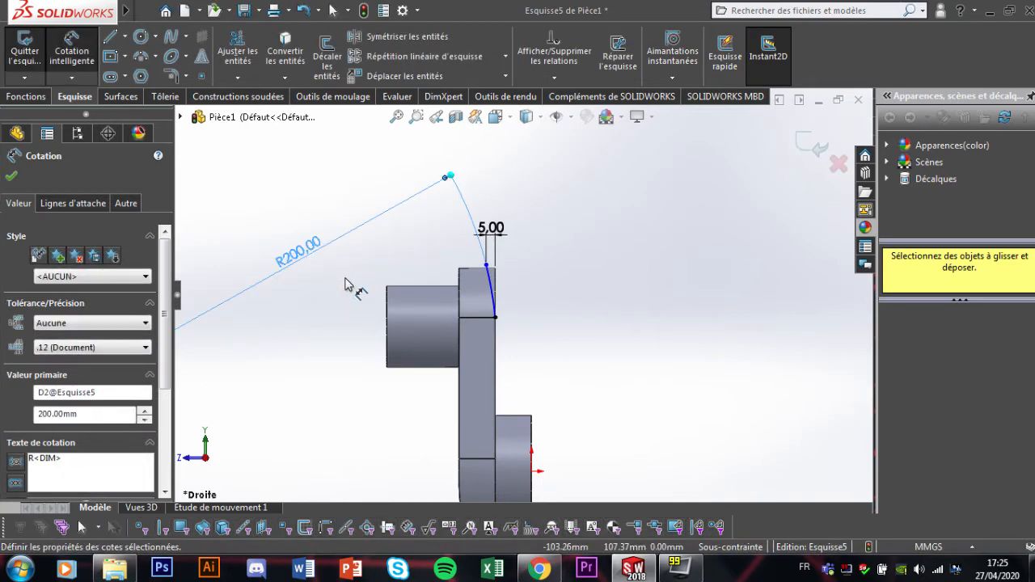
left_click(11, 177)
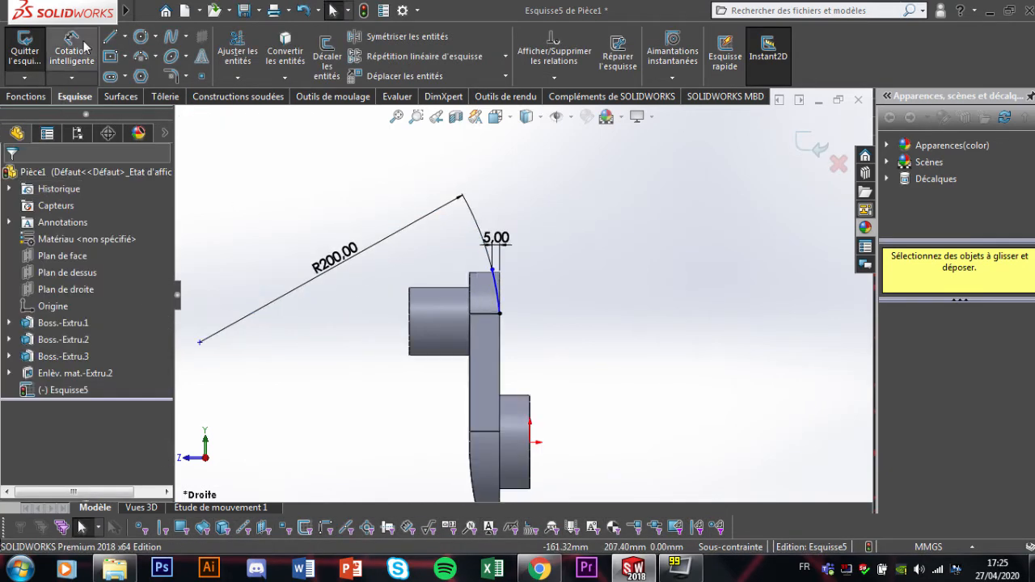
- Close the upper arc profile on the disc's side with two horizontal lines from the arc's endpoints joined by a vertical line
left_click(110, 37)
scroll(448, 234, "down", 4)
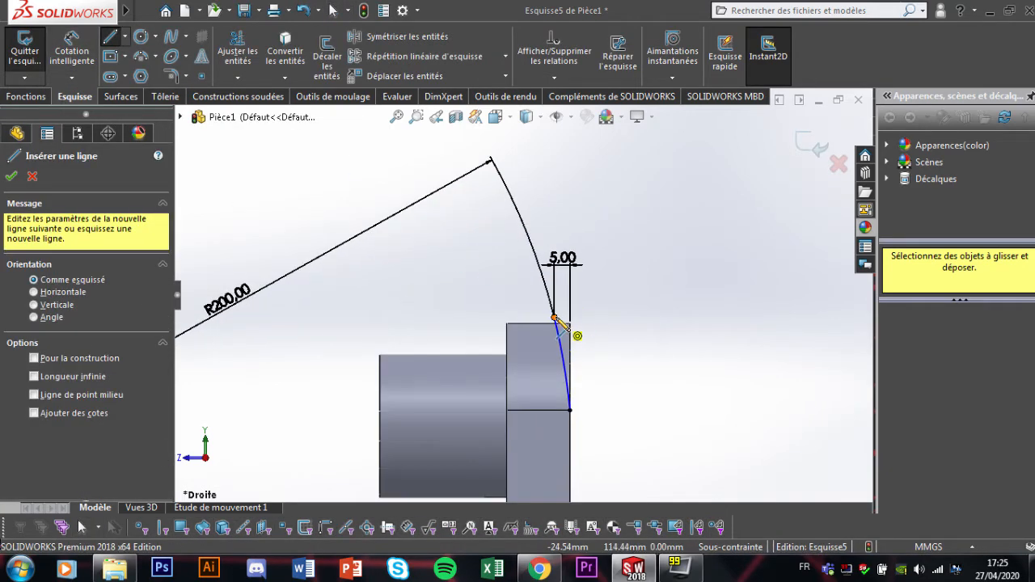
left_click(554, 317)
left_click(656, 317)
left_click(656, 410)
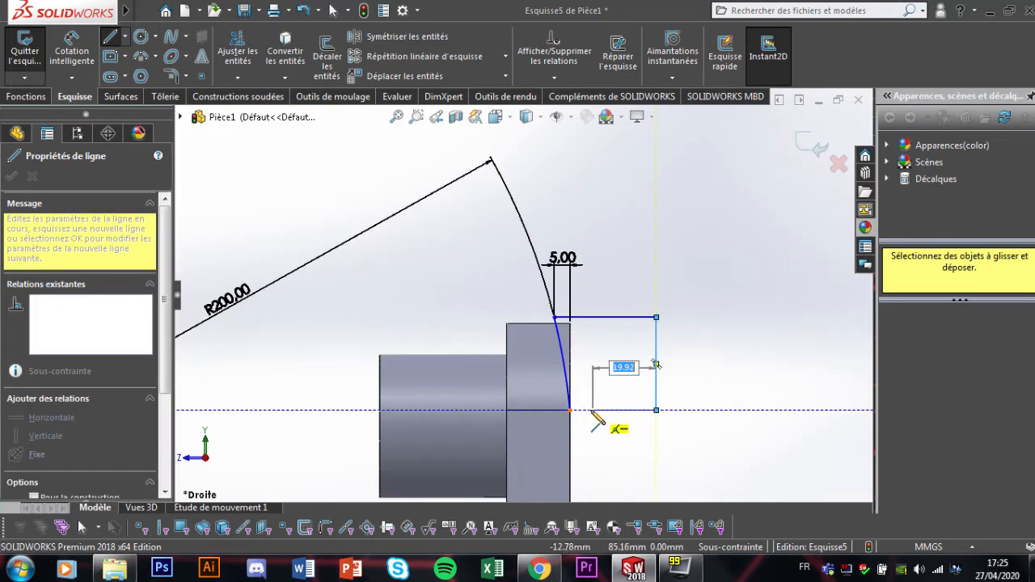
left_click(570, 410)
scroll(522, 295, "up", 4)
left_click(11, 176)
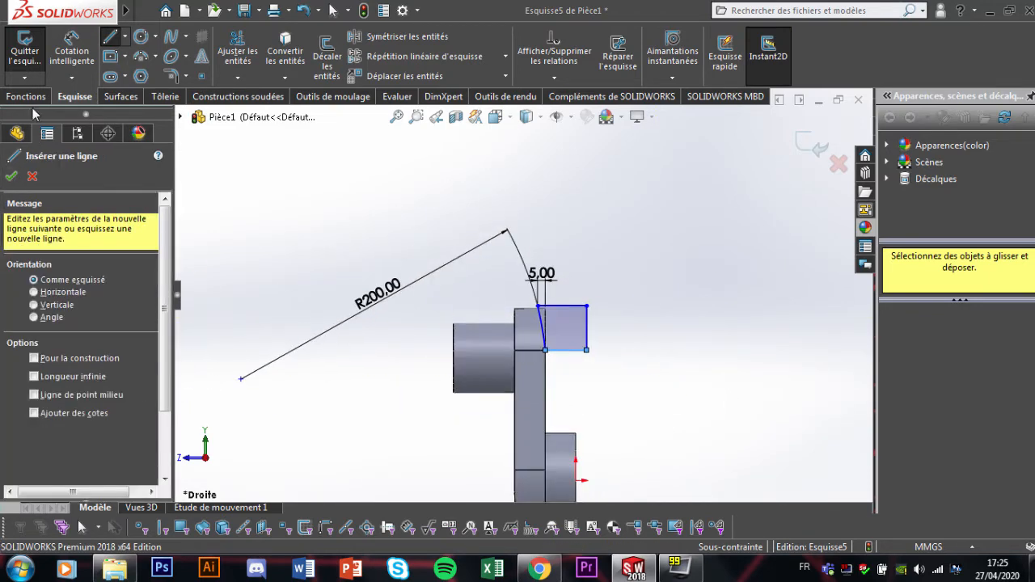
scroll(588, 315, "down", 3)
key("Escape")
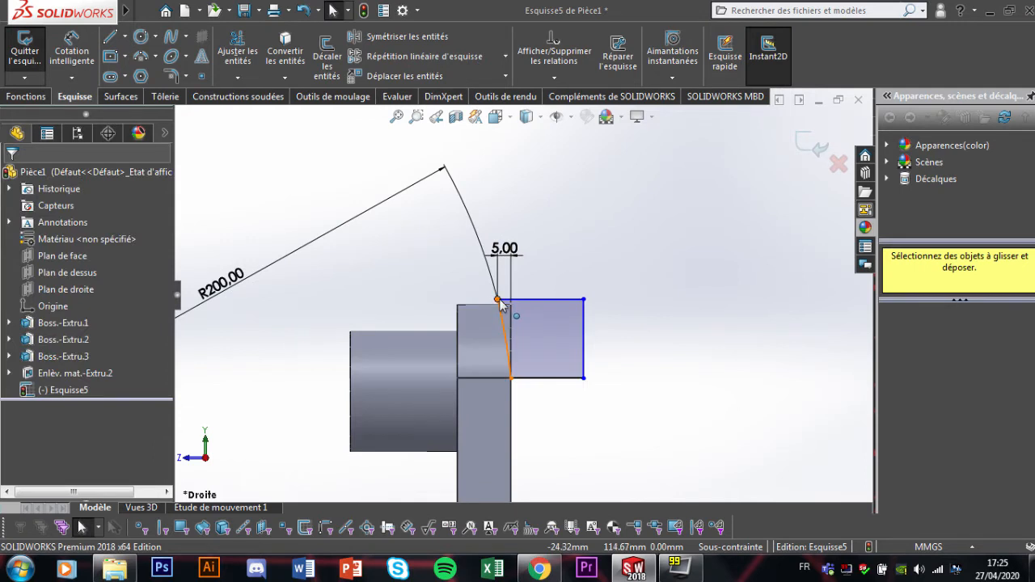
- Move the arc's upper endpoint down onto the plate's top edge
left_click(498, 299)
left_click_drag(510, 303, 512, 315)
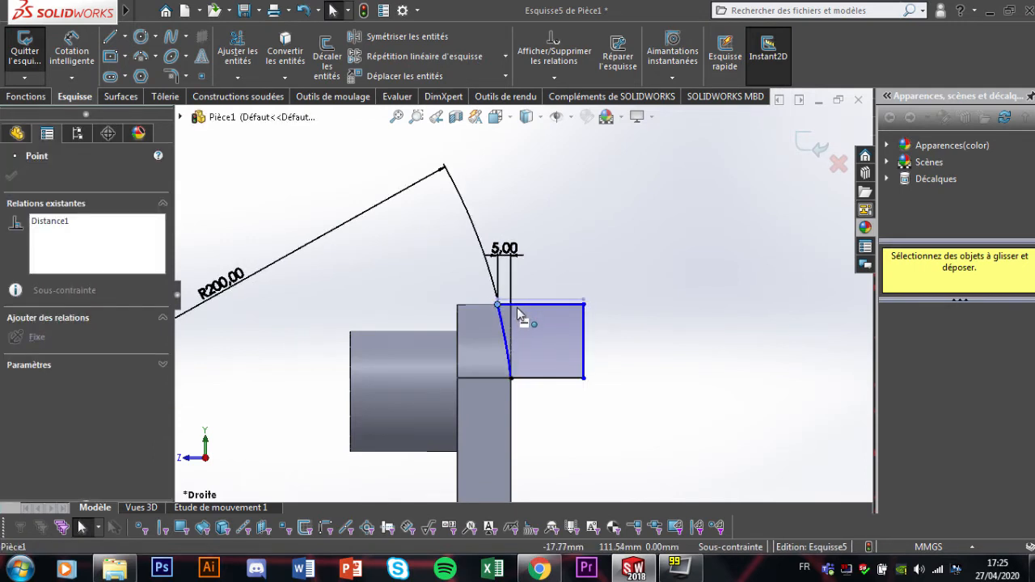
left_click(502, 312)
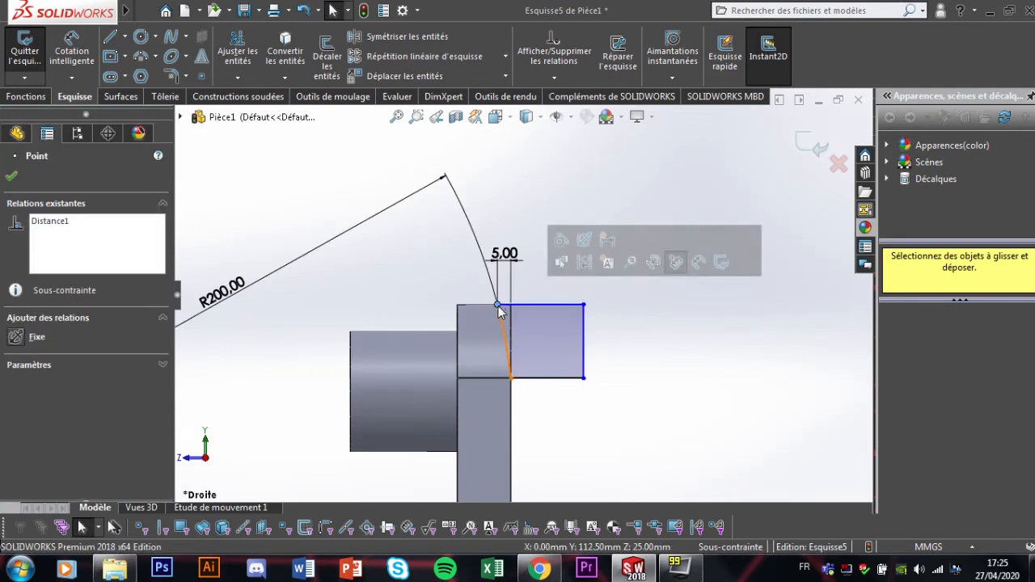
- Make the arc's upper endpoint coincident with the plate's top silhouette edge, deleting the mistaken midpoint relation between them
left_click(470, 309)
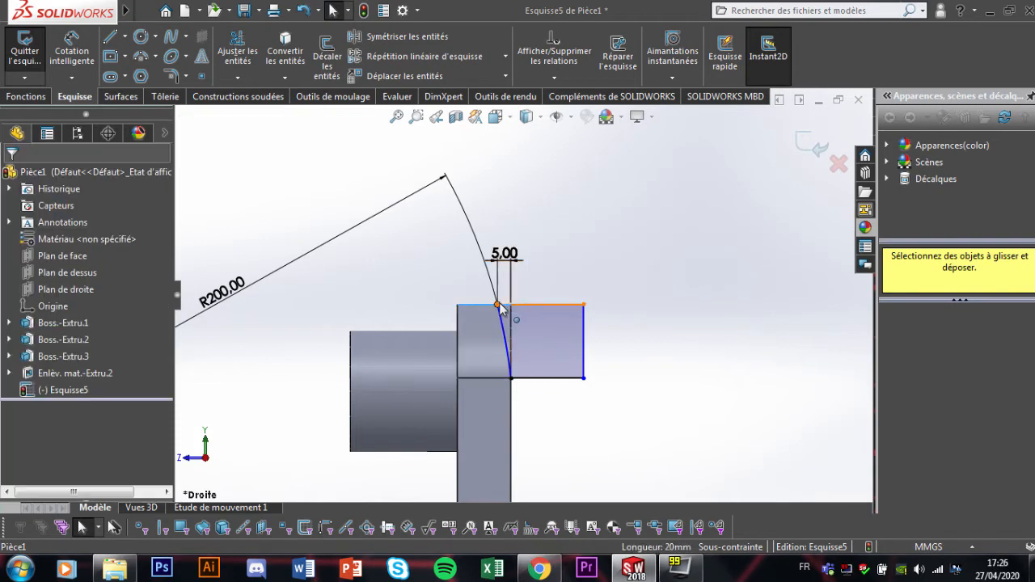
left_click(499, 307, "ctrl")
left_click(32, 422)
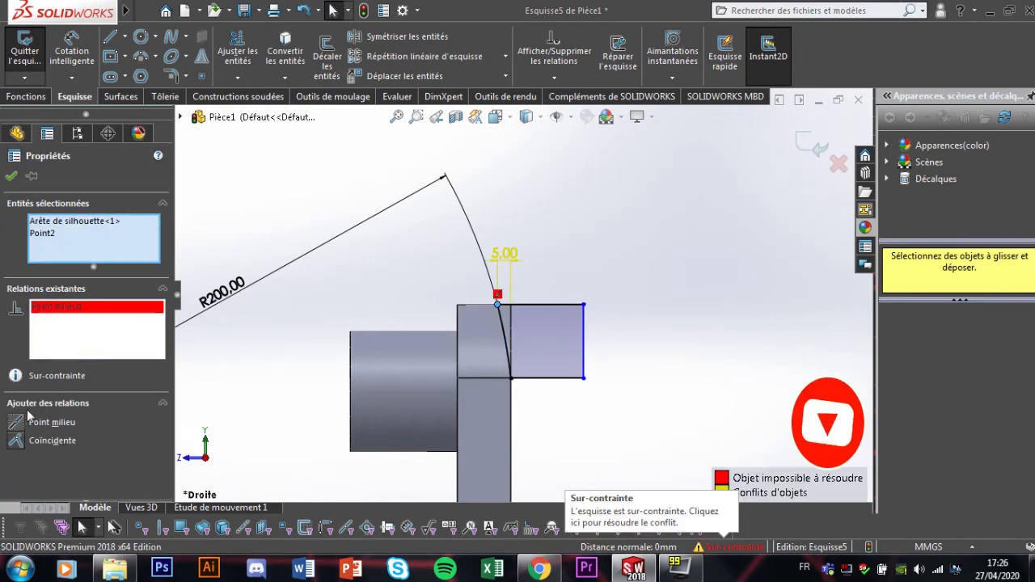
right_click(72, 306)
left_click(104, 318)
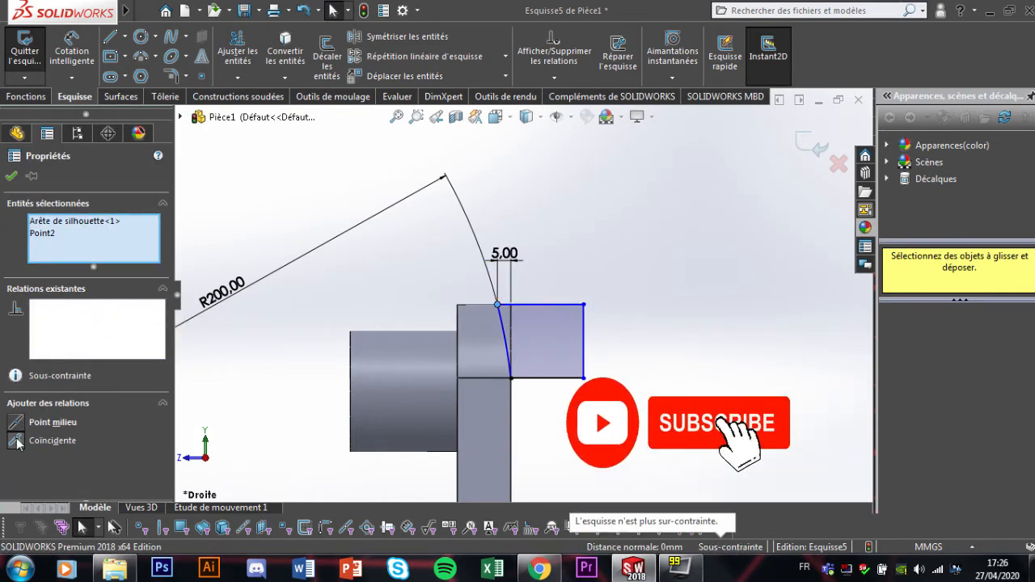
key("Escape")
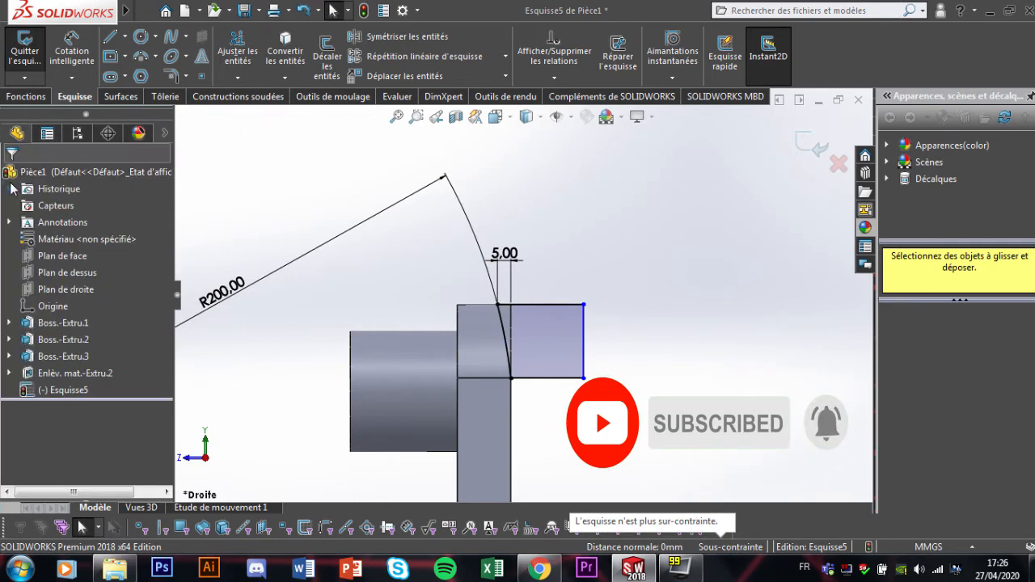
- Cut the plate's upper end on the disc side with the closed arc profile, through all in both directions
left_click(23, 98)
left_click(260, 58)
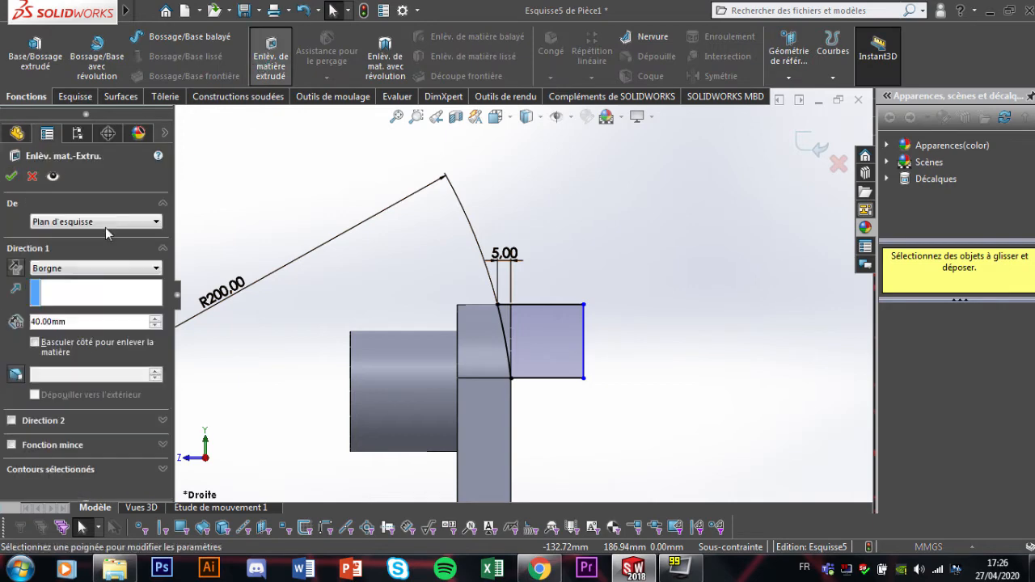
left_click(97, 268)
left_click(81, 296)
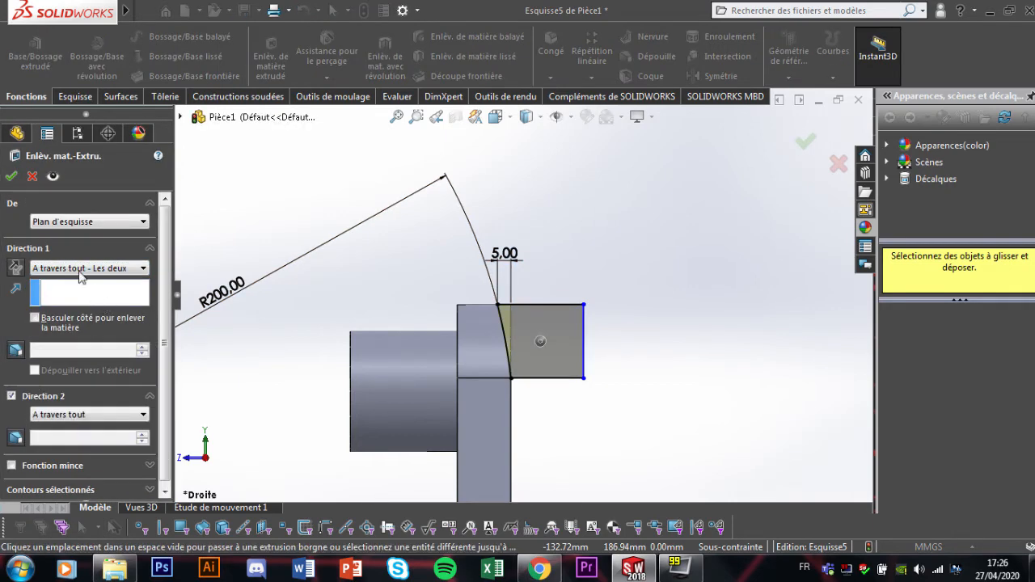
left_click(10, 177)
- Set up a 1.5 mm constant-size fillet on the plate's flat face around the disc
middle_click_drag(561, 250, 658, 254)
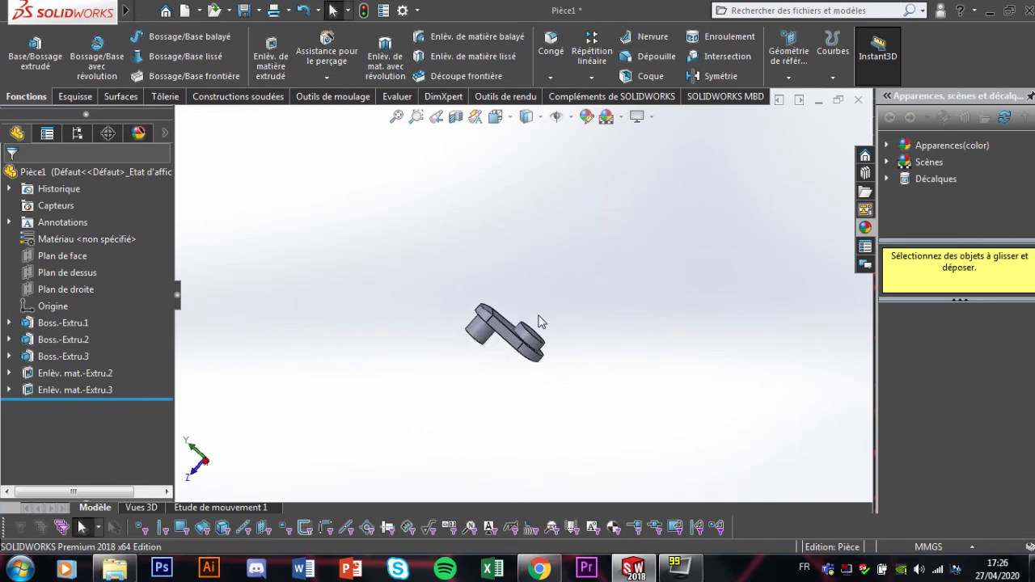
scroll(475, 324, "down", 3)
scroll(475, 324, "down", 2)
left_click(553, 53)
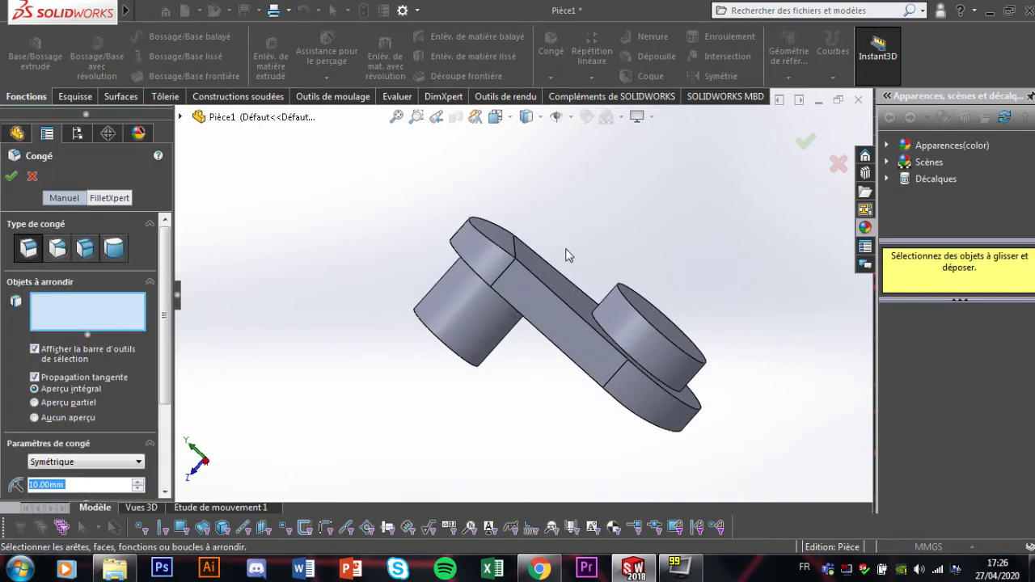
middle_click_drag(566, 254, 550, 260)
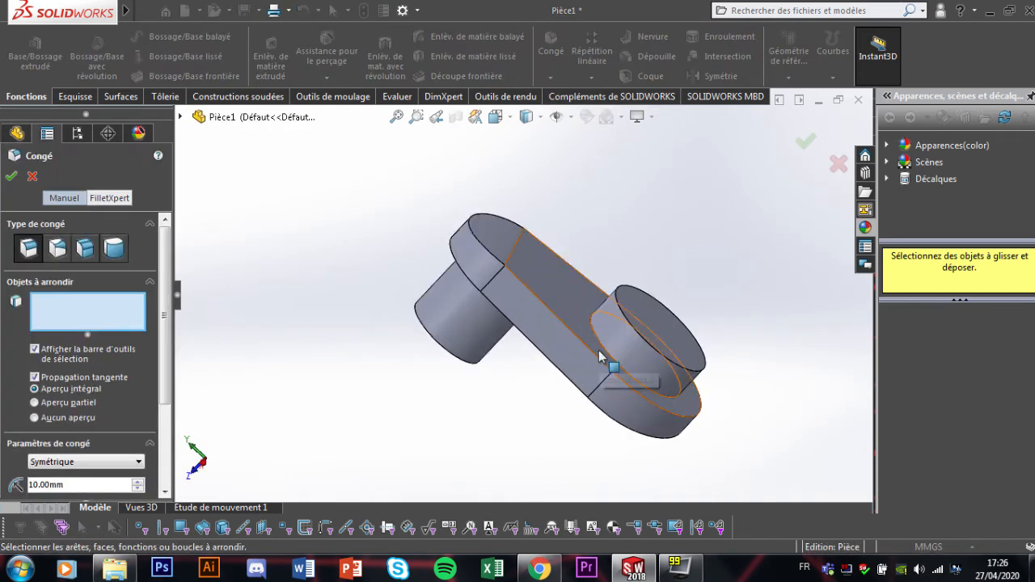
left_click(540, 296)
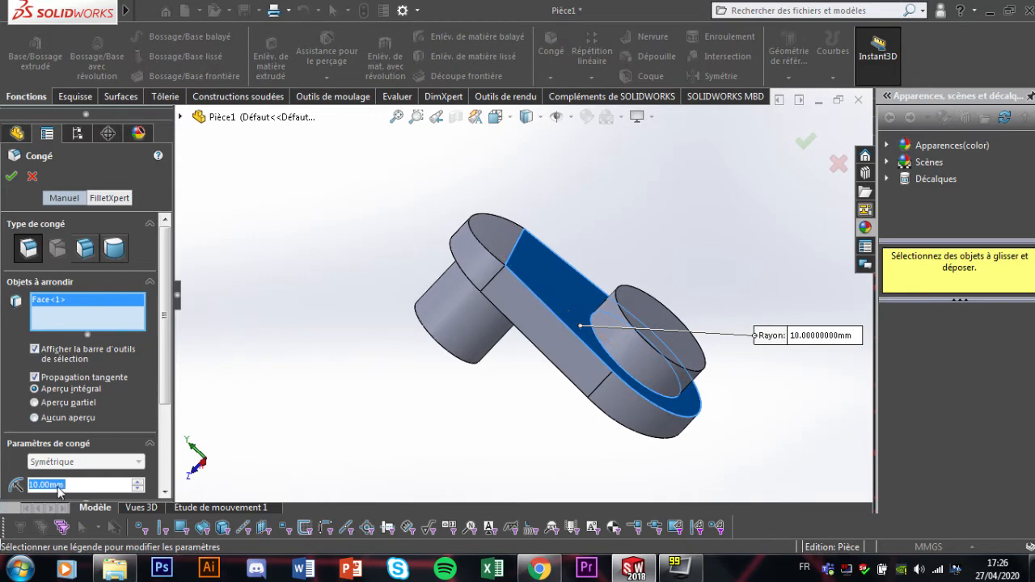
type("1.5")
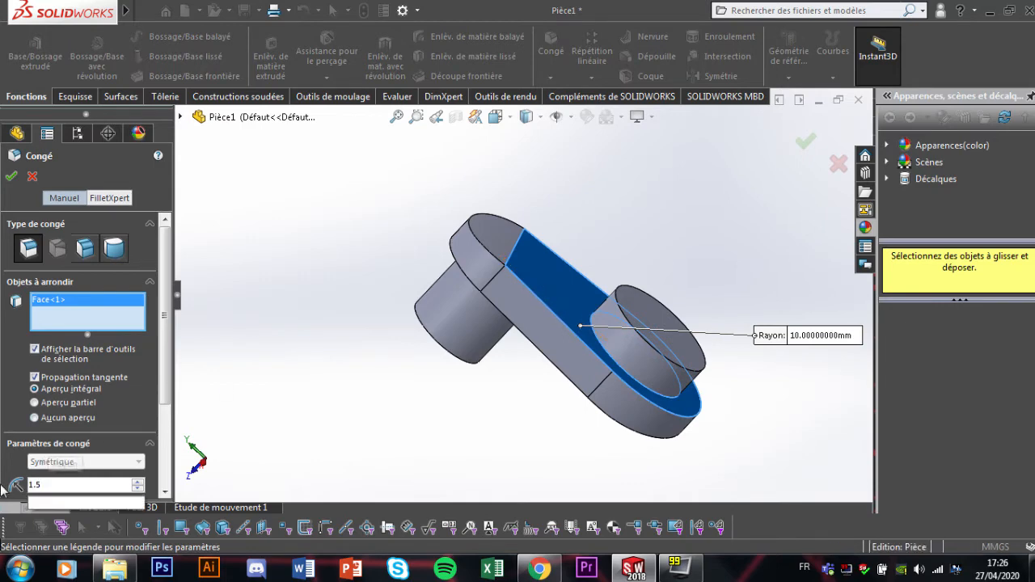
key("Return")
- Add the plate's opposite flat face around the pin to the 1.5 mm fillet and apply it
left_click(487, 245)
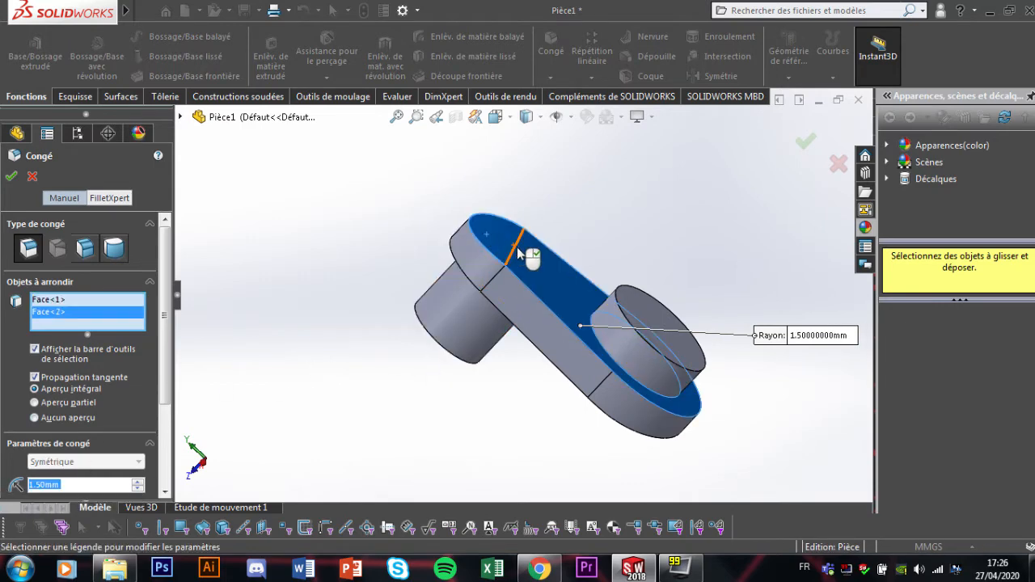
left_click(486, 234)
middle_click_drag(515, 277, 575, 267)
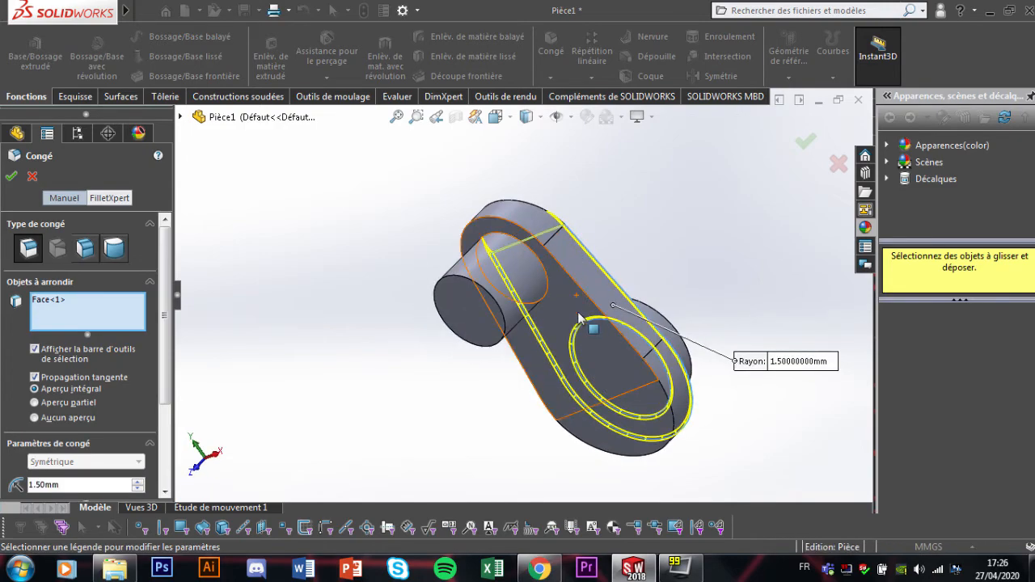
left_click(579, 312)
middle_click_drag(579, 314, 528, 346)
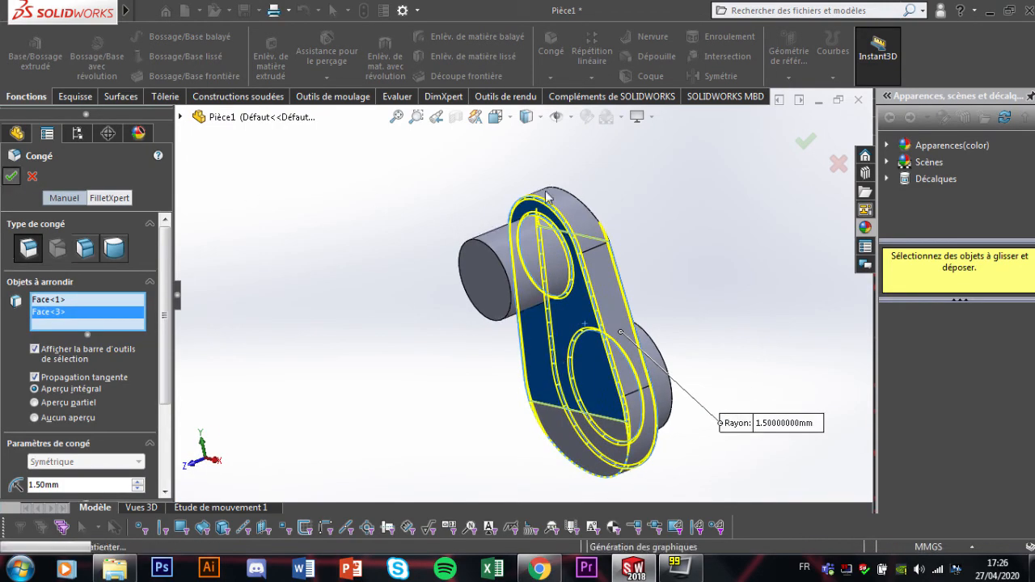
left_click(11, 175)
- Fillet the curved outer edges of the two arc-cut end faces with a 1.5 mm radius
middle_click_drag(611, 199, 508, 151)
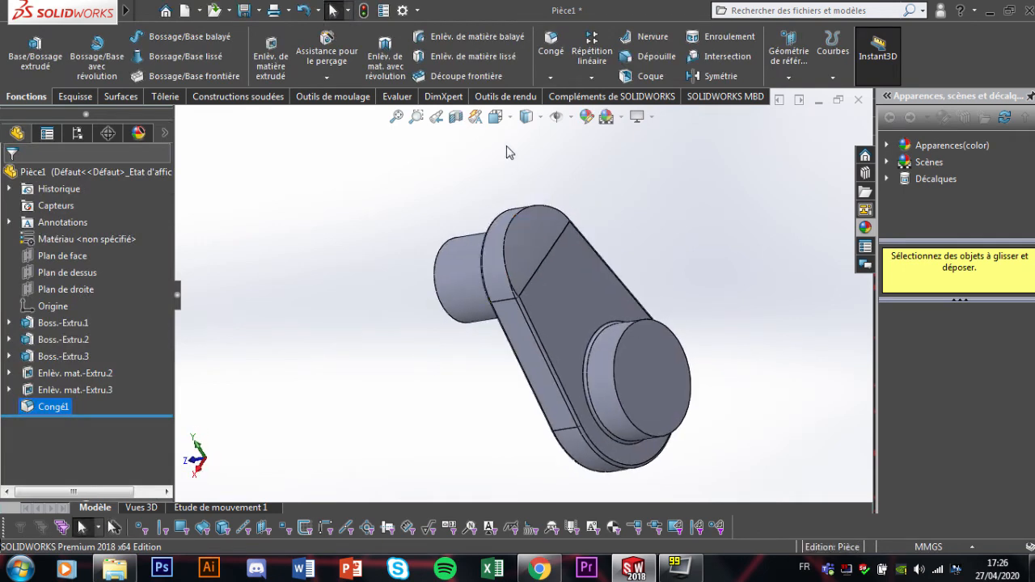
key("Return")
left_click(521, 218)
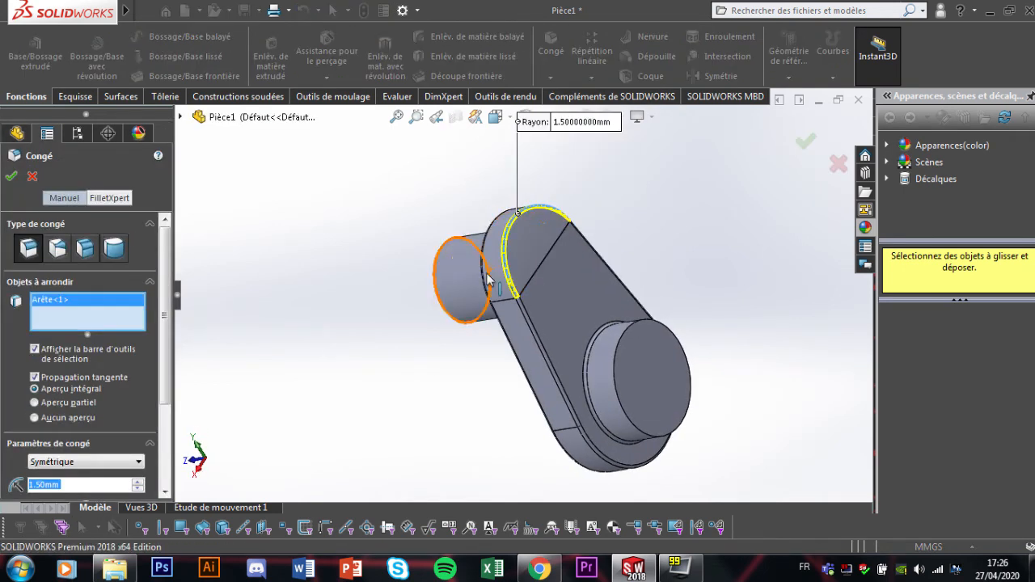
middle_click_drag(490, 281, 561, 227)
middle_click_drag(563, 433, 606, 342)
left_click(653, 396)
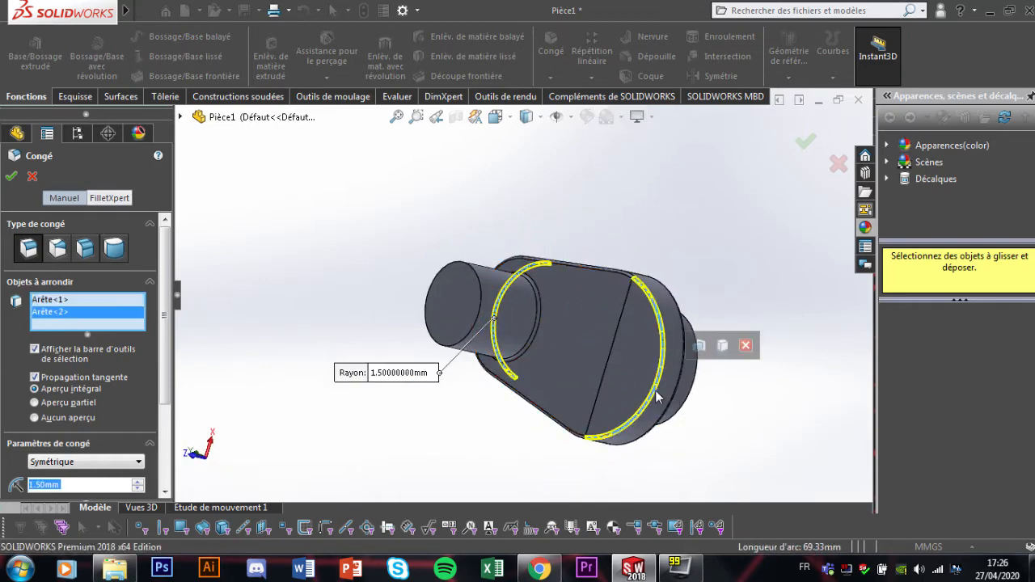
left_click(11, 176)
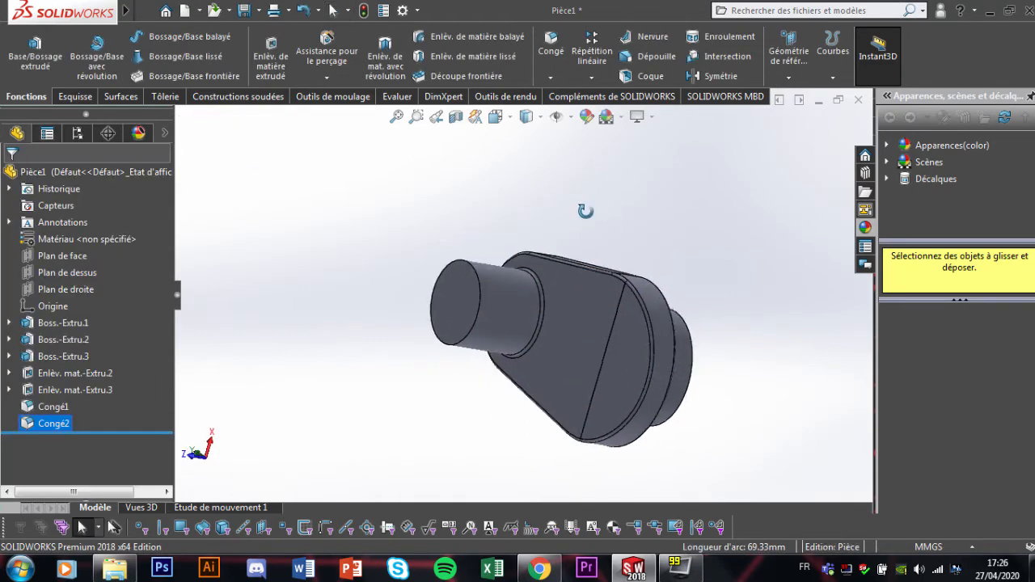
- Start a Mirror feature and choose the whole crank solid as the body to mirror
middle_click_drag(585, 210, 627, 234)
scroll(619, 194, "up", 1)
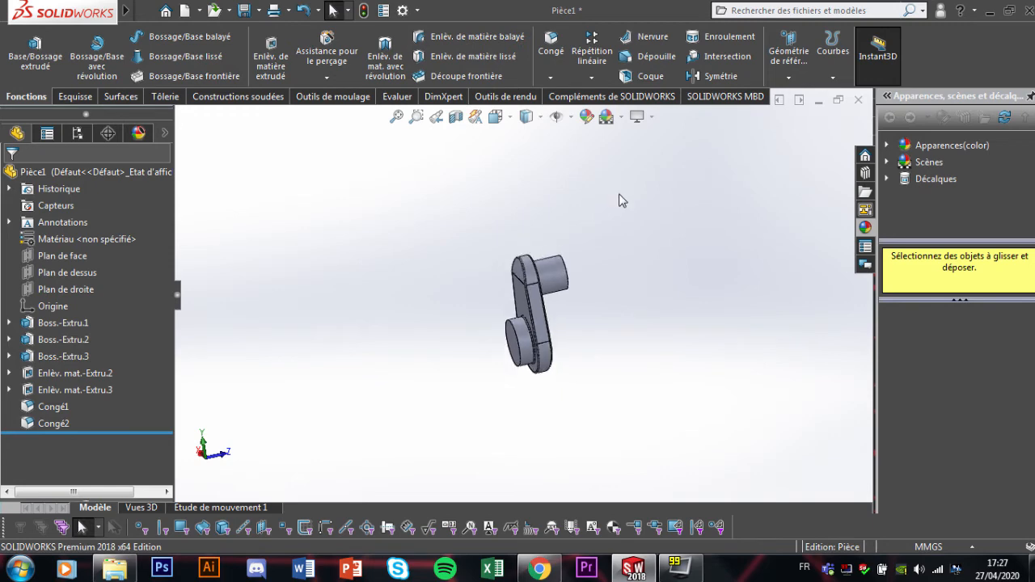
scroll(619, 194, "down", 1)
left_click(553, 78)
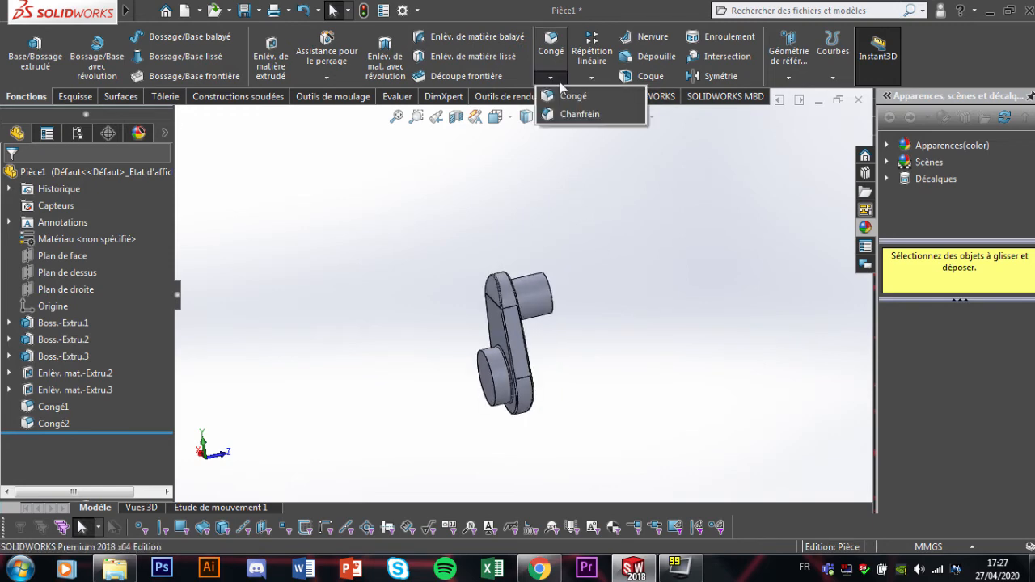
left_click(558, 77)
left_click(590, 78)
left_click(609, 132)
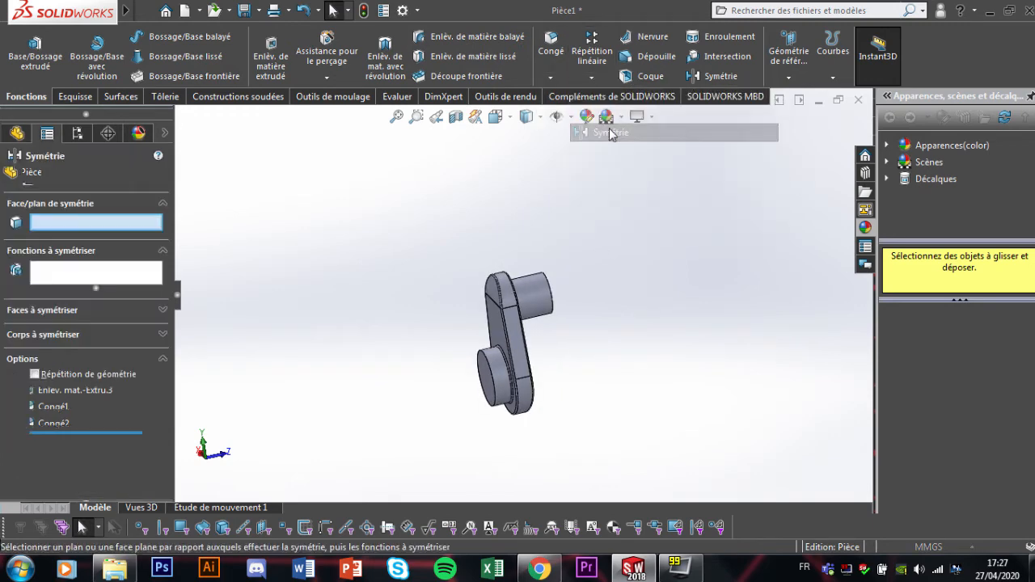
middle_click_drag(619, 219, 555, 238)
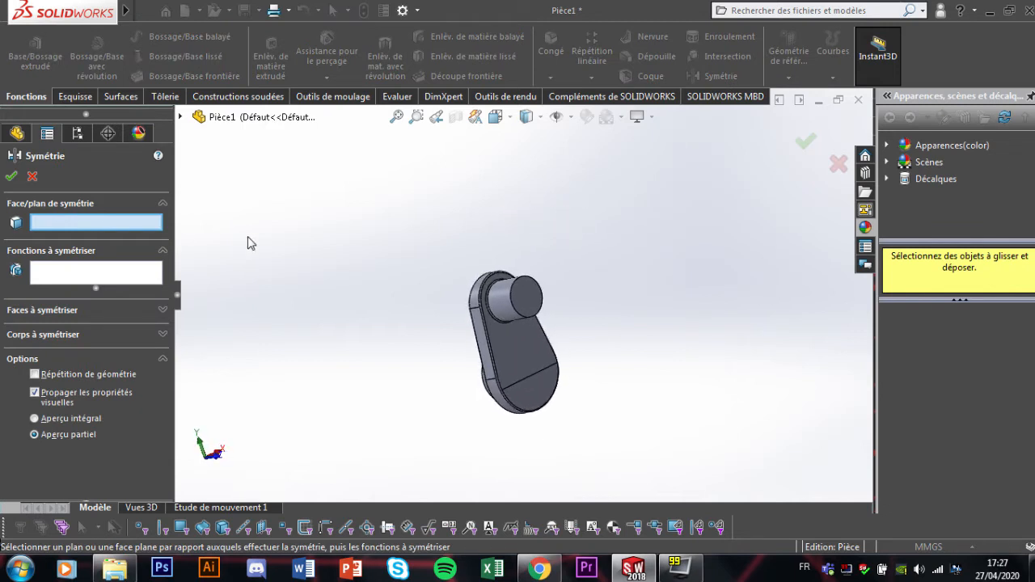
left_click(113, 336)
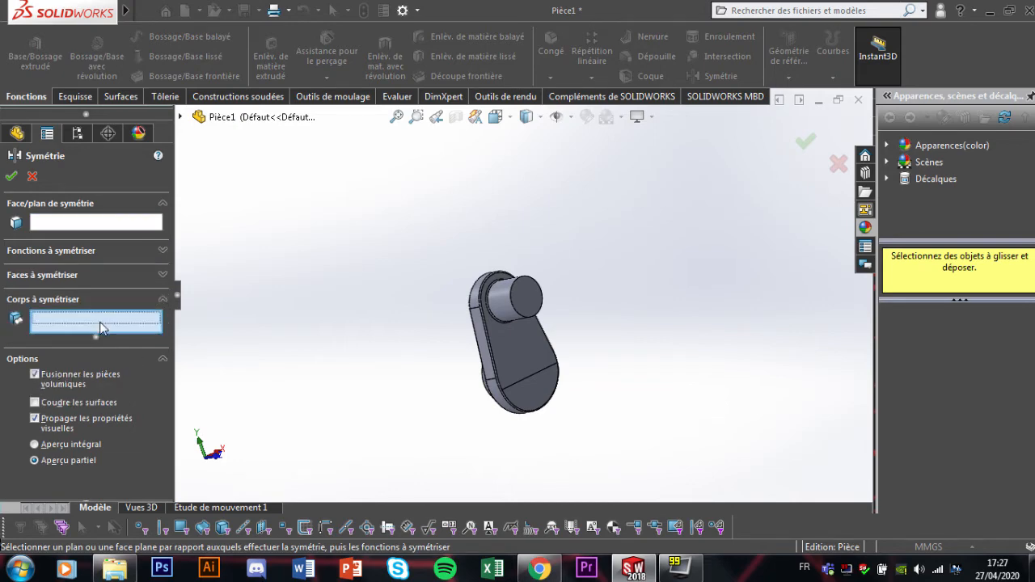
left_click(529, 312)
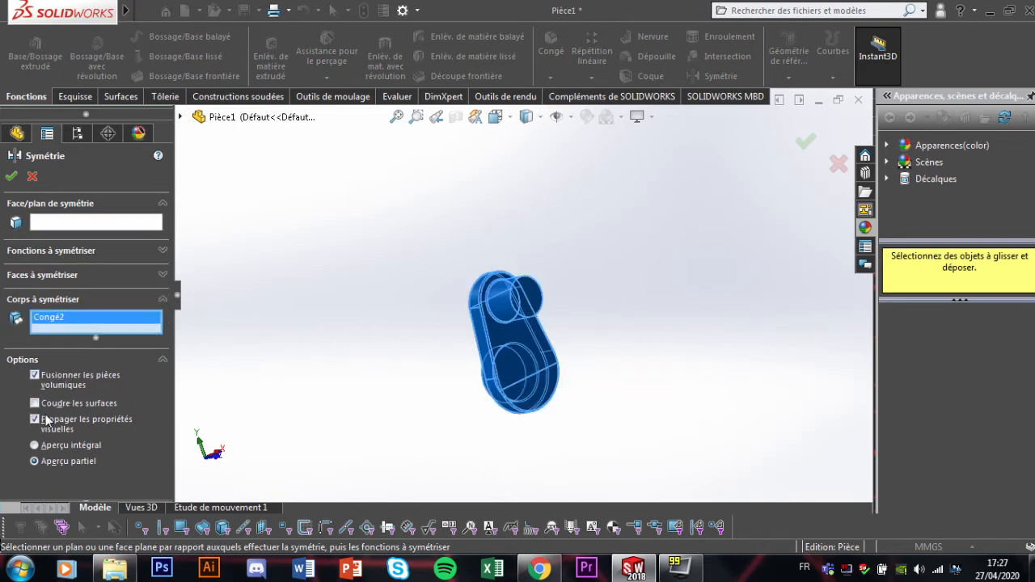
- Mirror the crank body about the pin's free end face, merging the solids
middle_click_drag(276, 379, 306, 362)
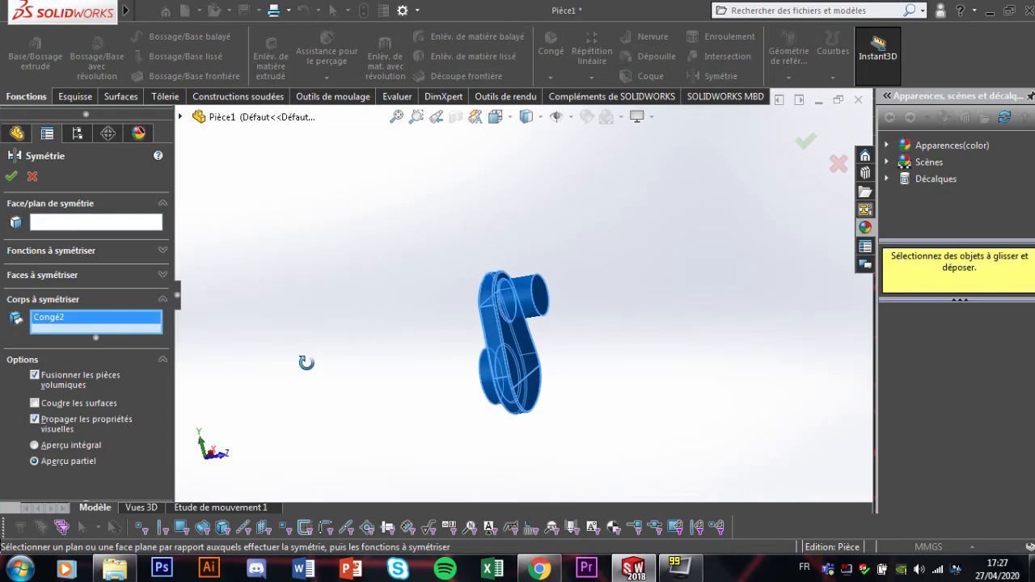
left_click(158, 225)
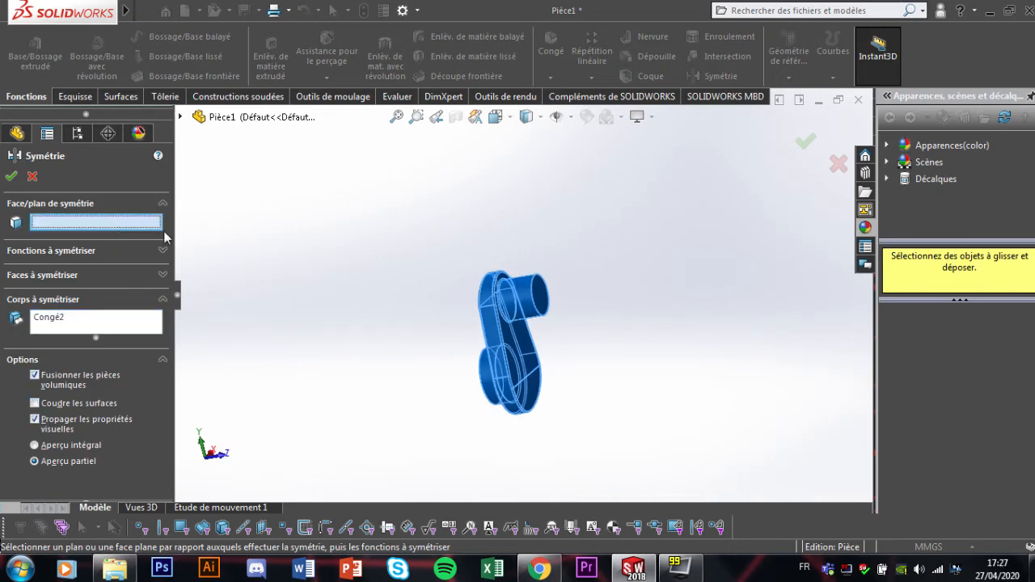
left_click(536, 298)
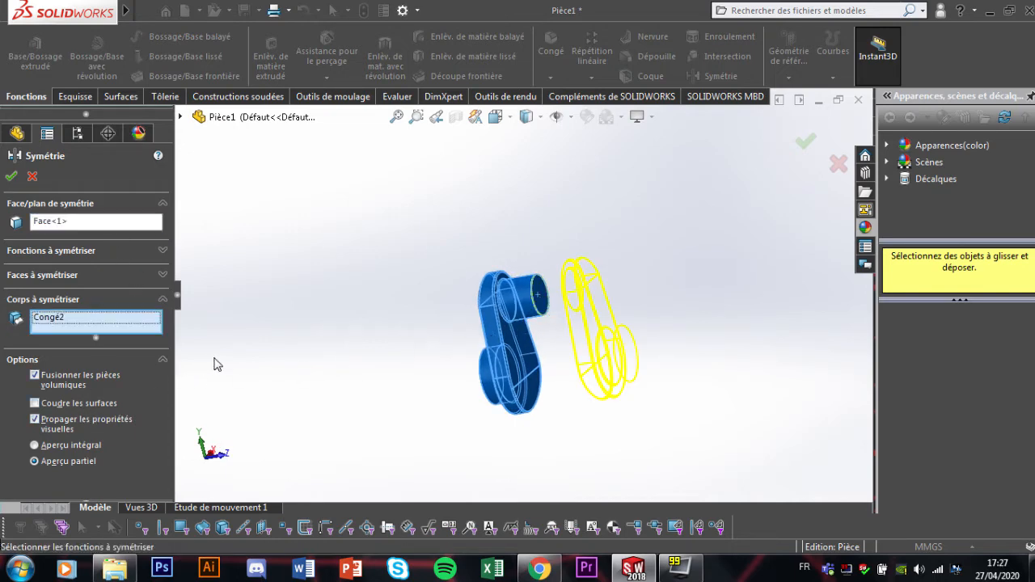
middle_click_drag(213, 365, 358, 331)
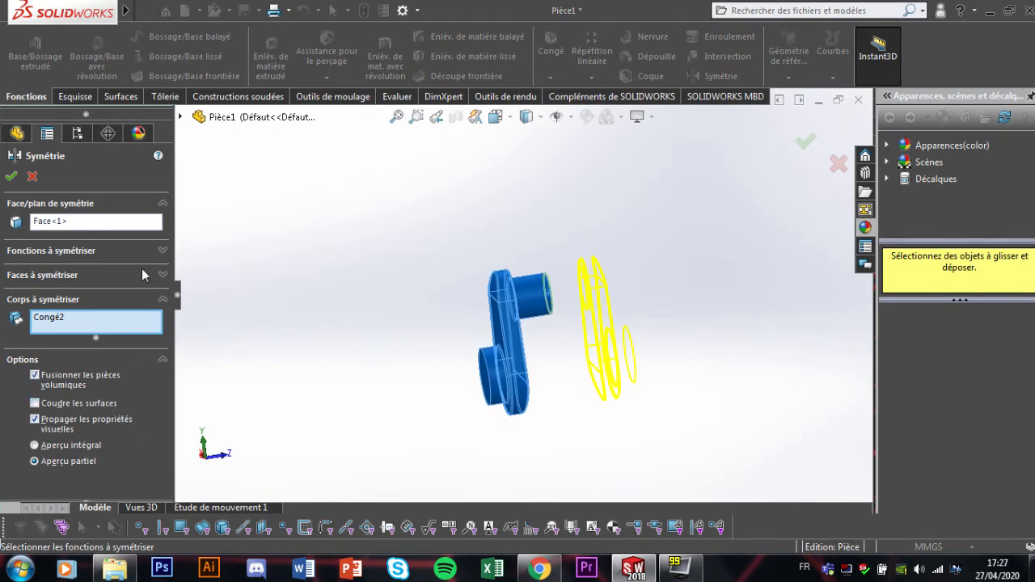
left_click(109, 320)
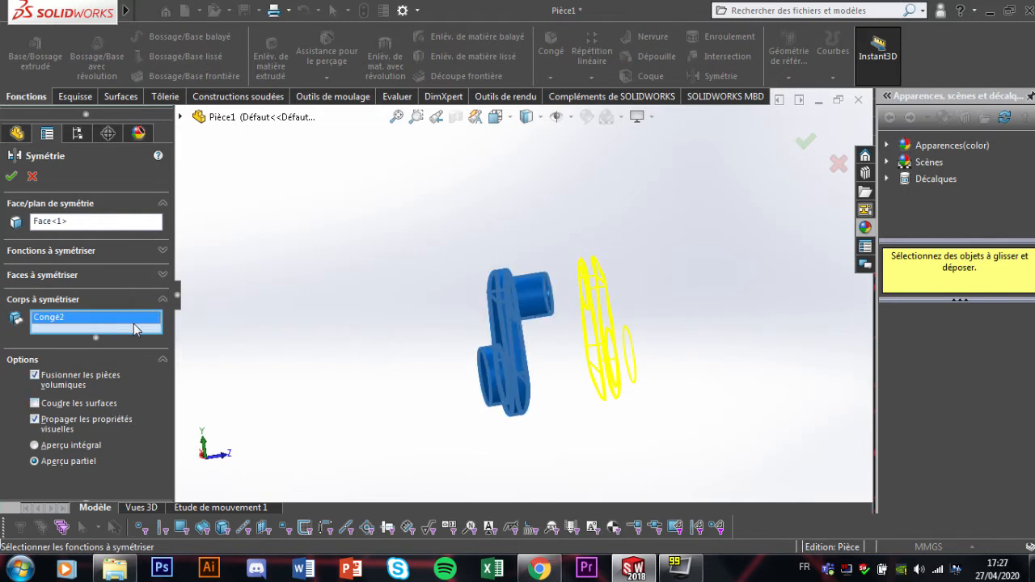
left_click(11, 176)
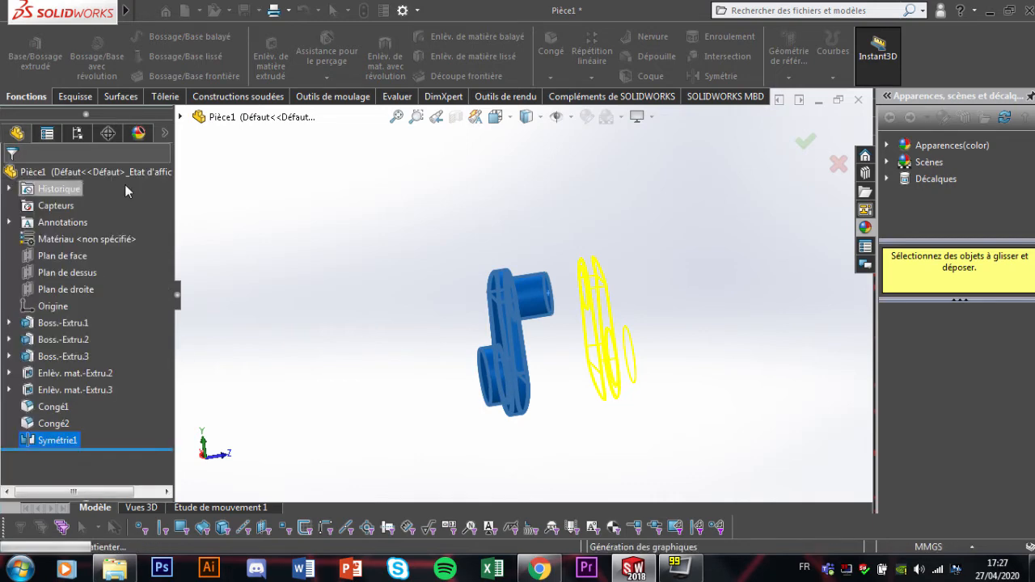
- Edit the pin's boss extrusion and set its depth to 25 mm
middle_click_drag(493, 189, 478, 330)
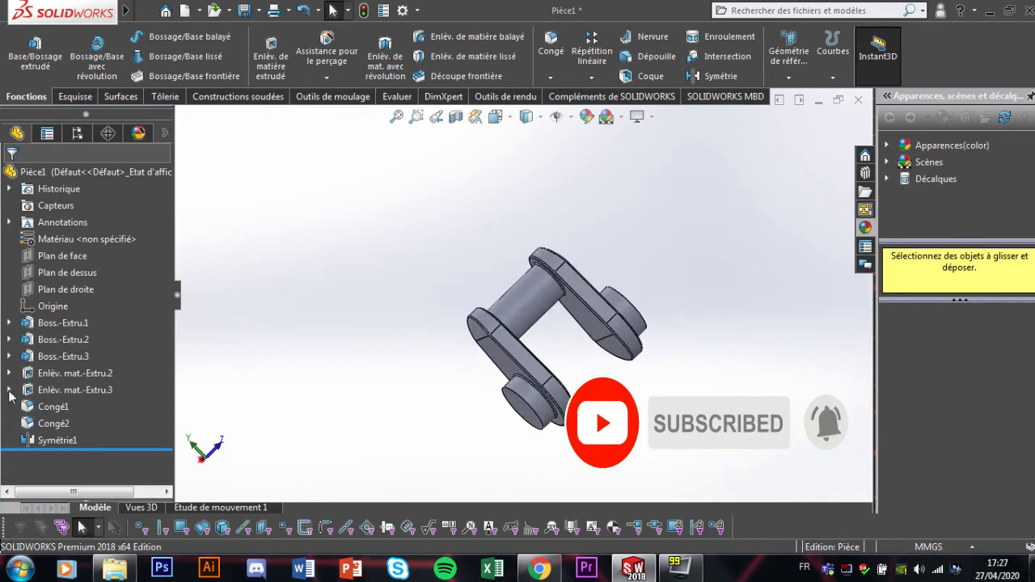
right_click(55, 358)
left_click(77, 236)
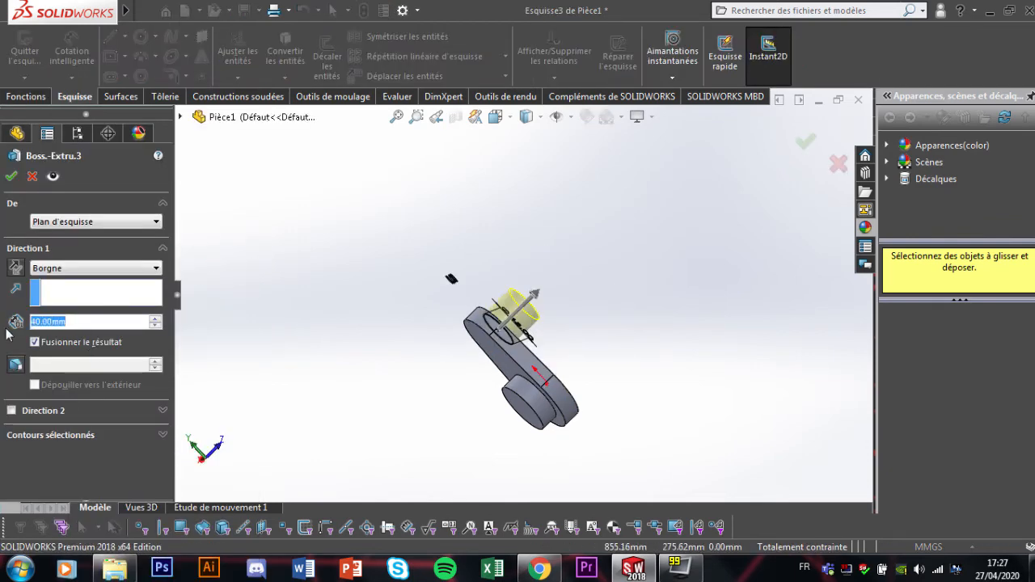
type("2")
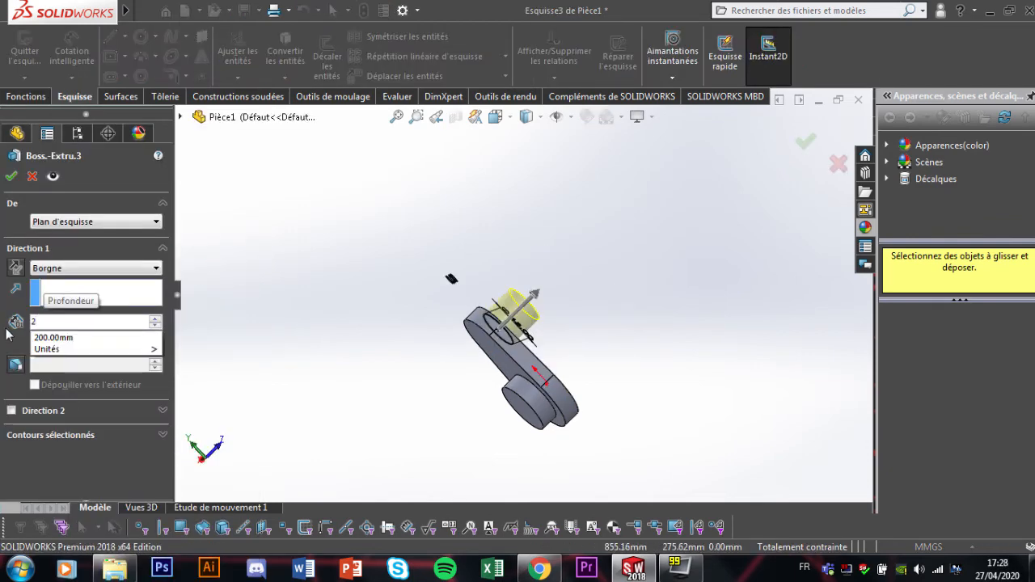
type("5")
key("Return")
left_click(11, 176)
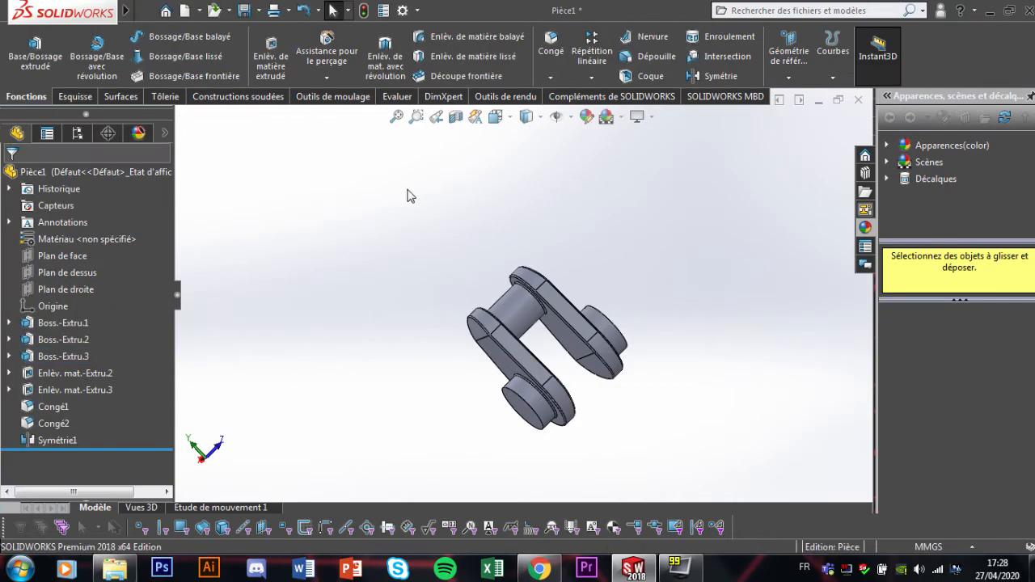
- Start a linear pattern and choose the mirrored crank solid as the body to repeat
middle_click_drag(409, 194, 468, 368)
scroll(602, 376, "down", 2)
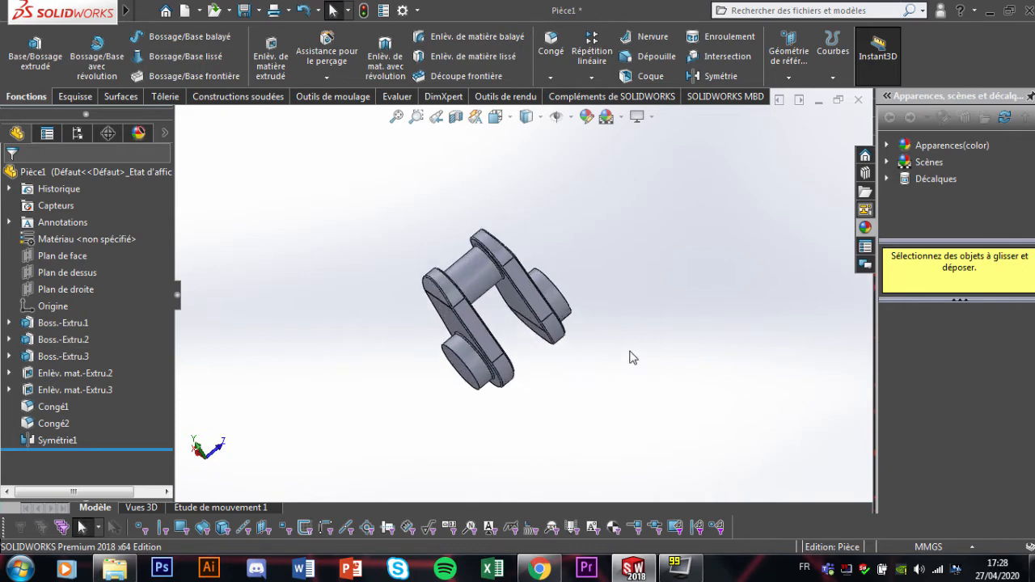
left_click(550, 78)
left_click(595, 77)
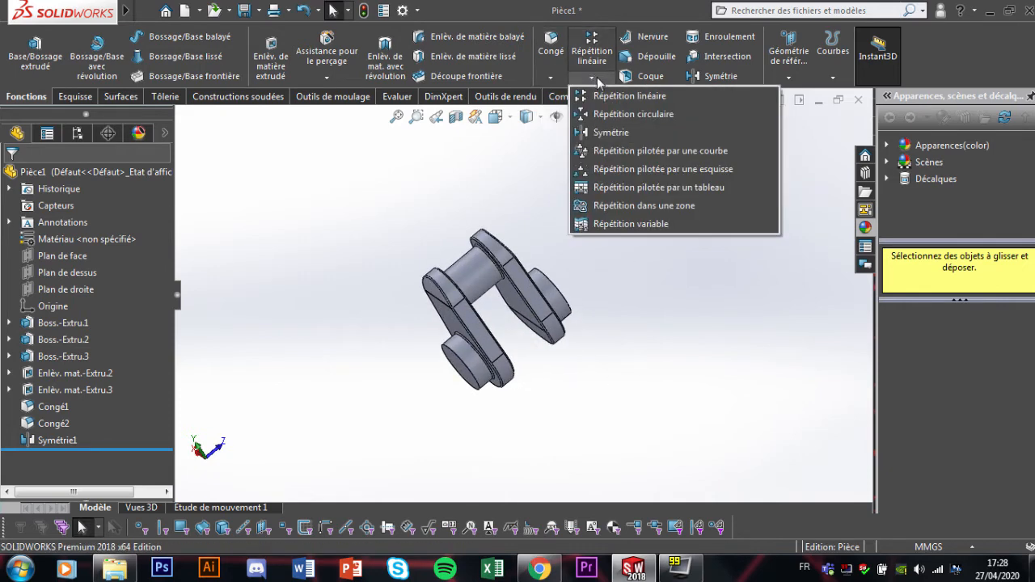
left_click(619, 93)
middle_click_drag(613, 251, 597, 247)
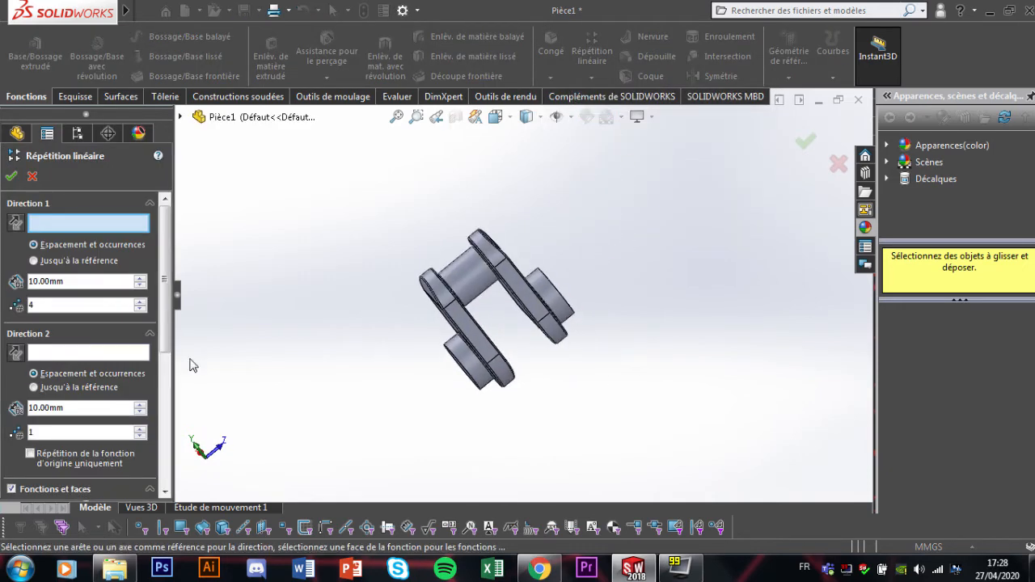
scroll(159, 340, "down", 5)
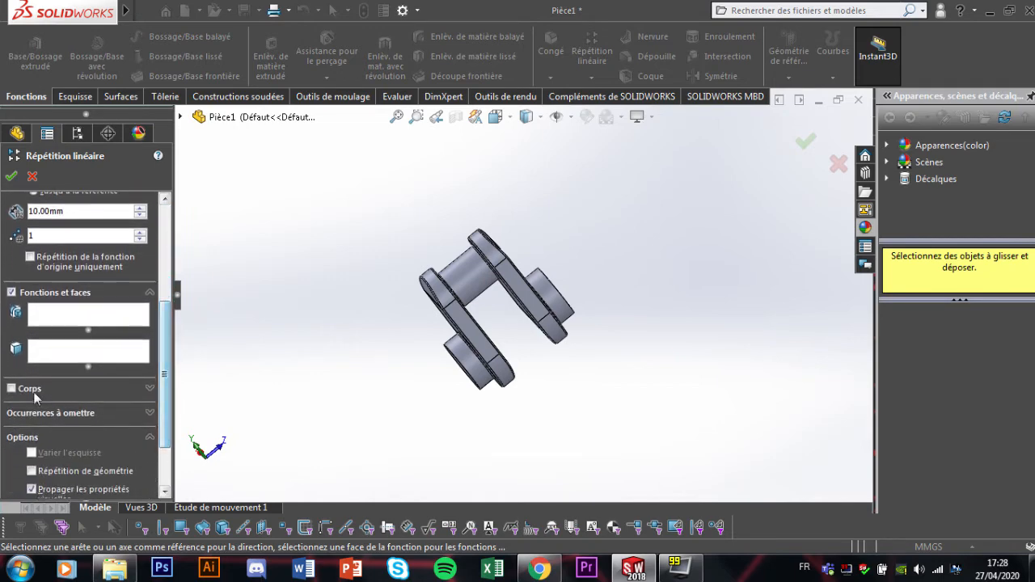
left_click(33, 392)
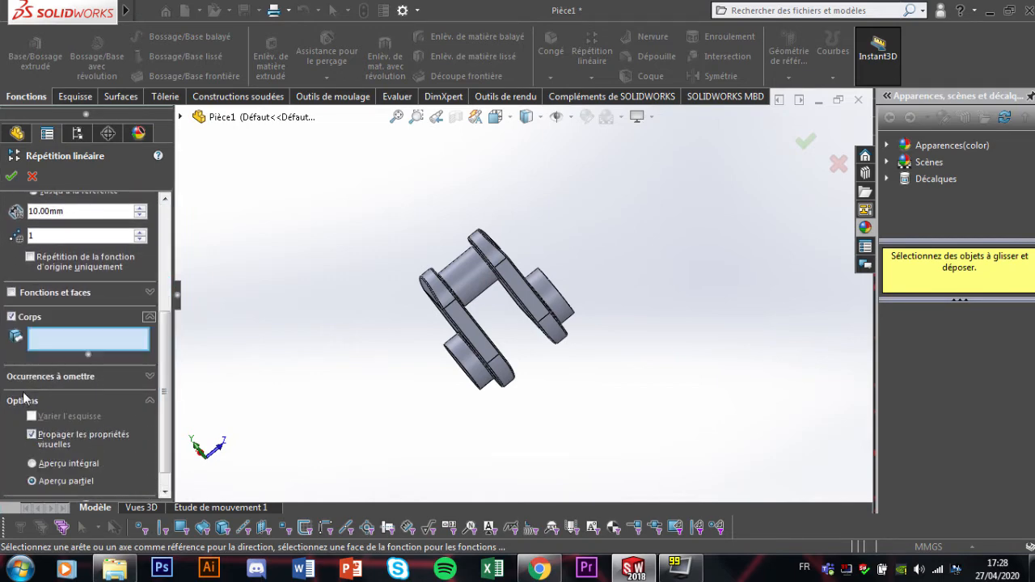
left_click(553, 304)
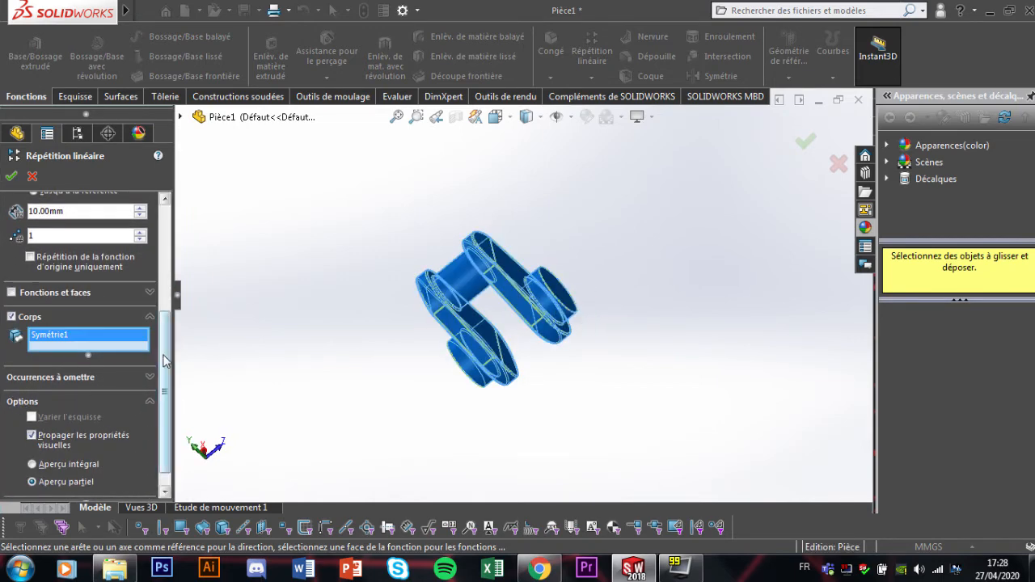
- Try to pattern the crank body along the direction of its end journal's face, with four instances spaced 100 mm apart
scroll(168, 364, "up", 5)
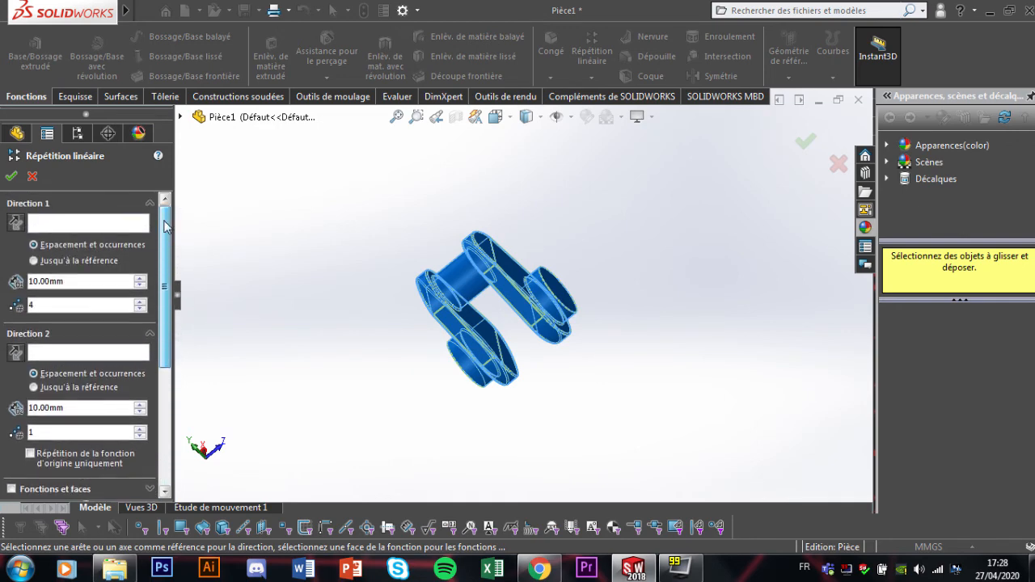
left_click(97, 230)
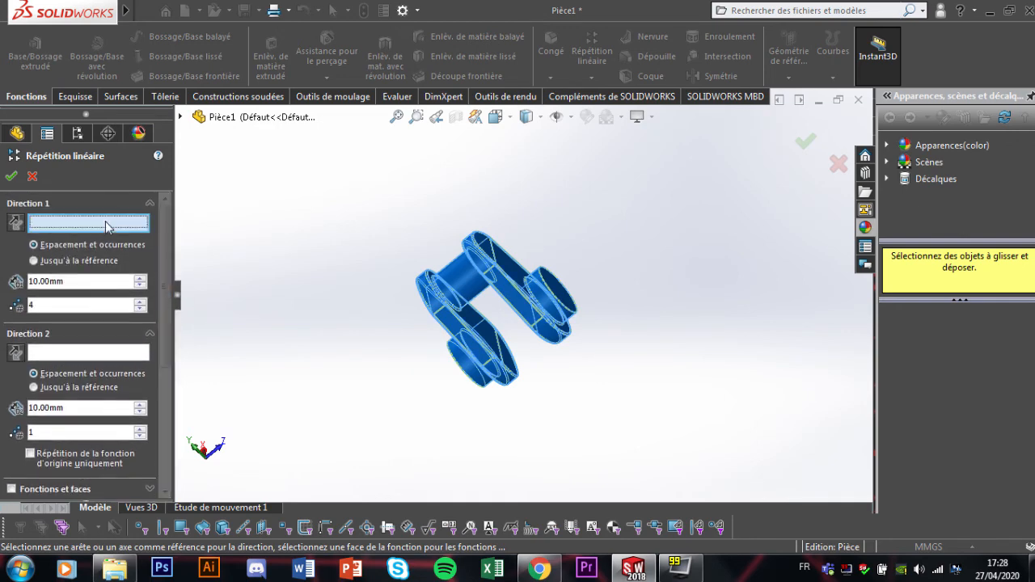
left_click(567, 295)
middle_click_drag(499, 343, 519, 299)
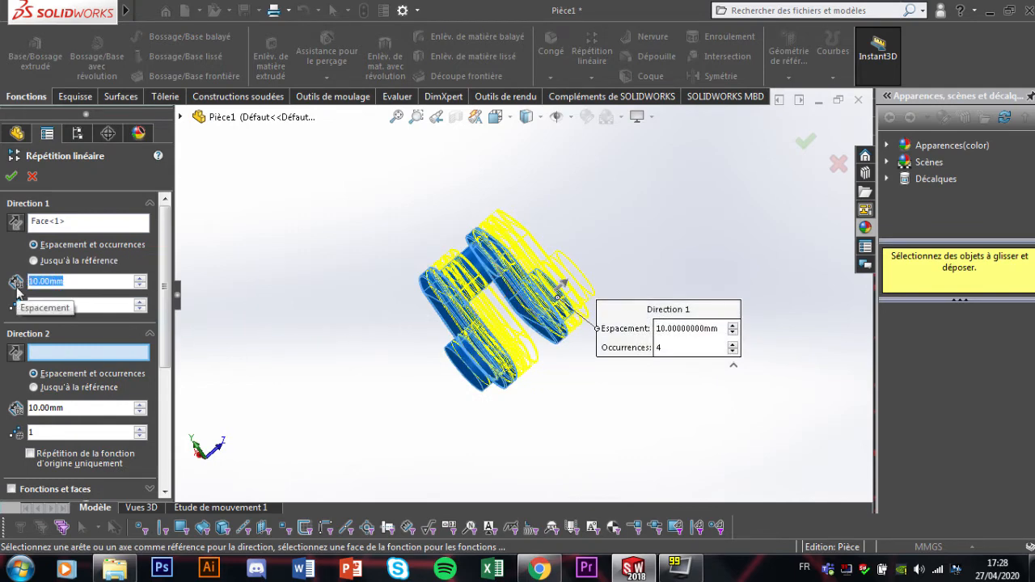
type("100")
key("Return")
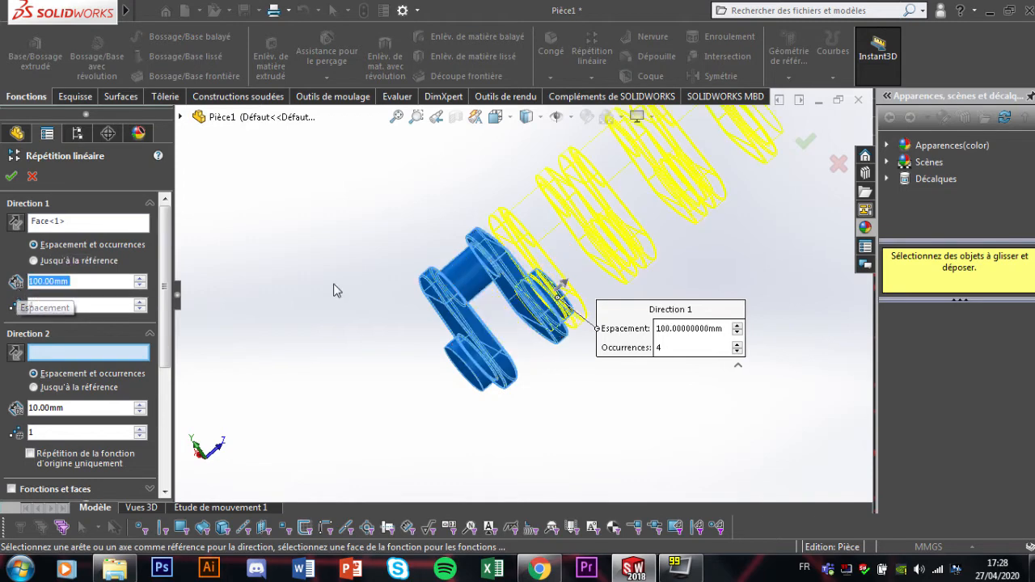
left_click(11, 177)
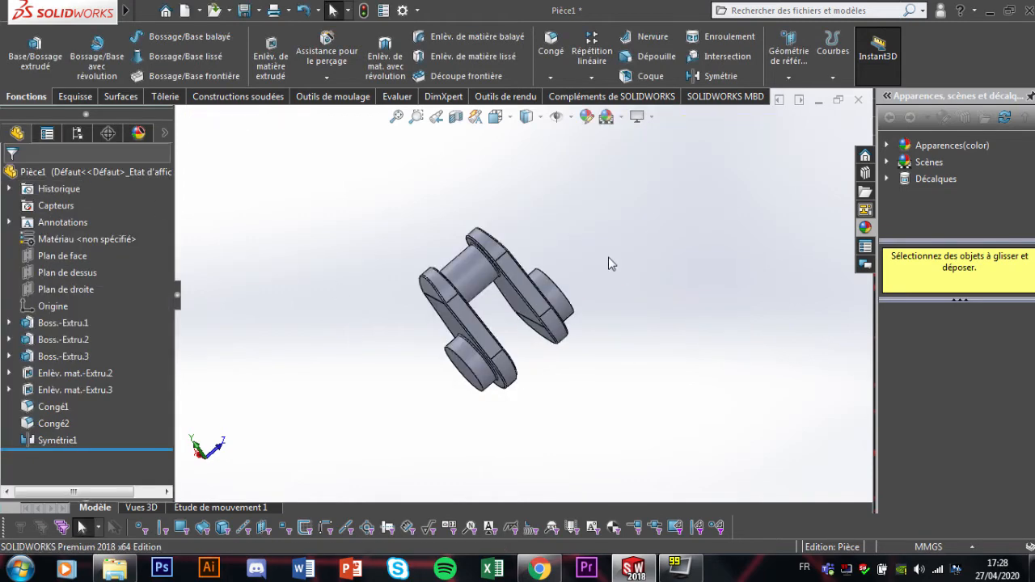
- Measure the distance between the outer end faces of the crank's two journals
middle_click_drag(661, 337, 612, 324)
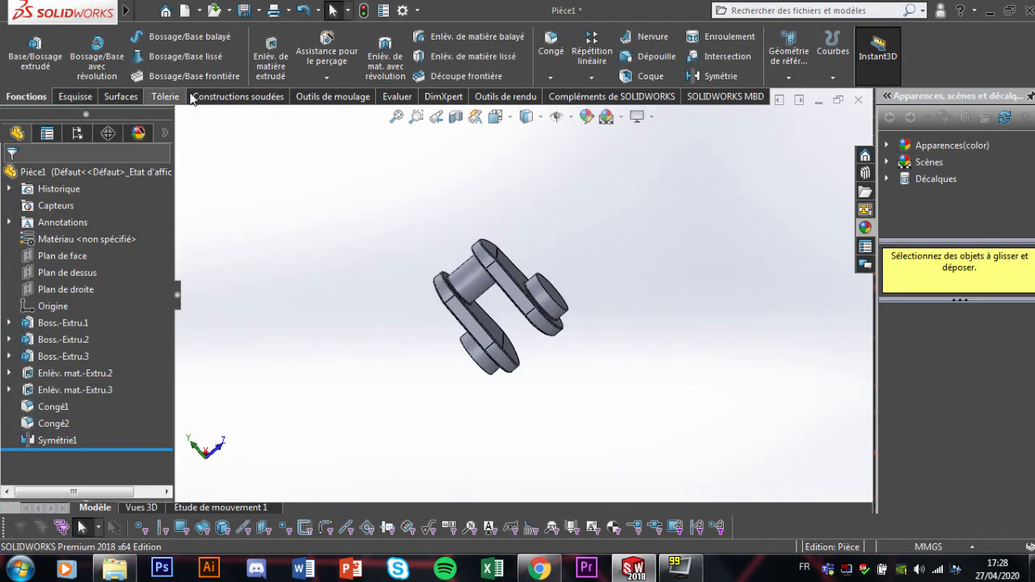
left_click(388, 99)
left_click(88, 61)
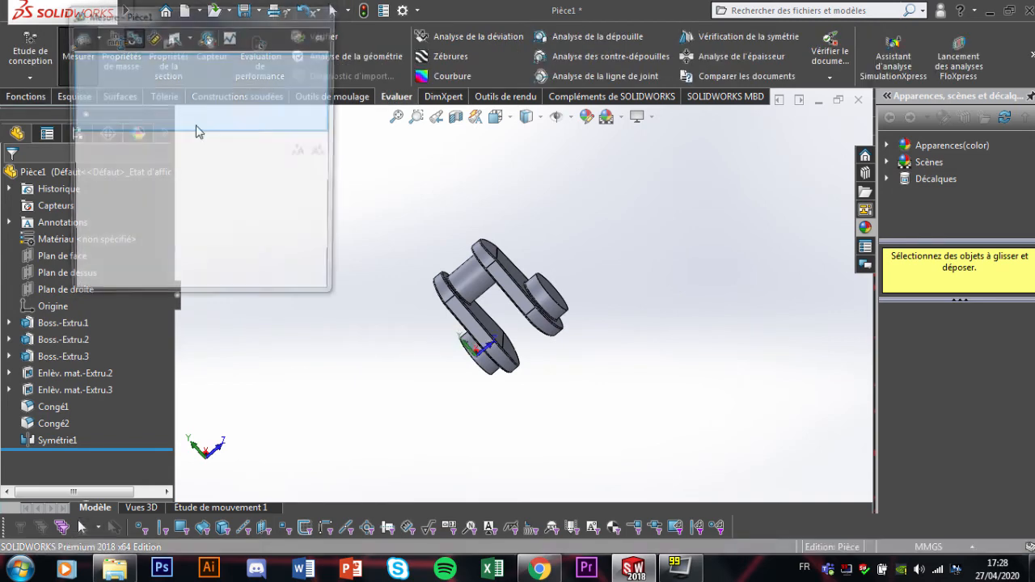
middle_click_drag(374, 215, 397, 118)
left_click(483, 353)
middle_click_drag(483, 353, 538, 344)
left_click(549, 311)
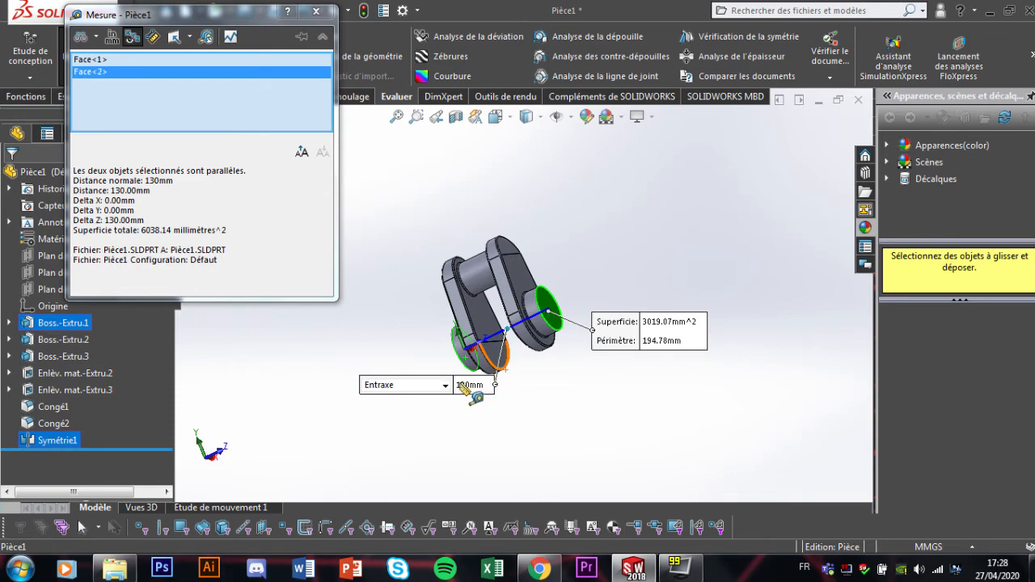
left_click(316, 12)
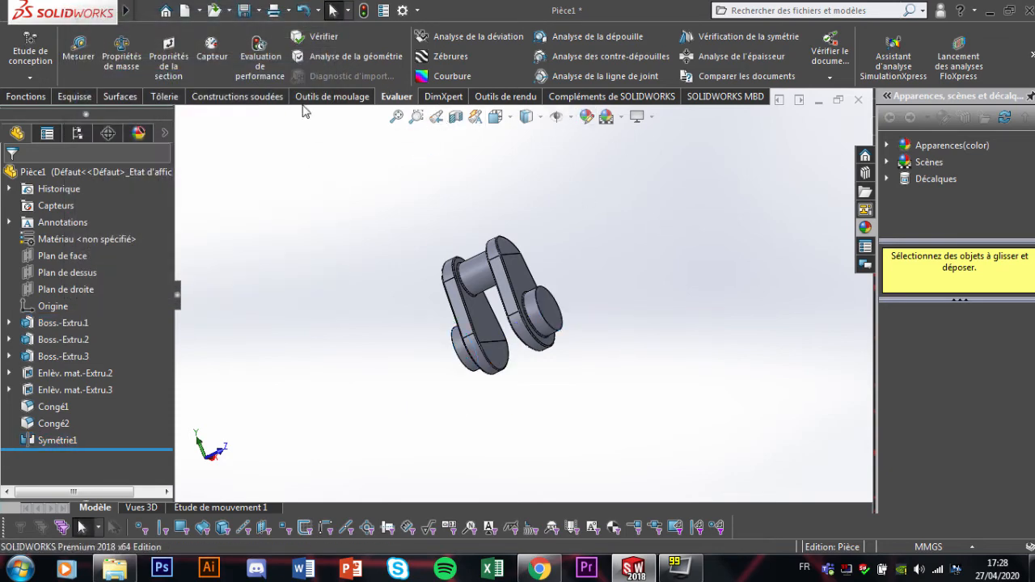
- Start a new linear pattern directed by the journal's outer end face, with the whole crank solid as the body to repeat
left_click(46, 96)
left_click(591, 79)
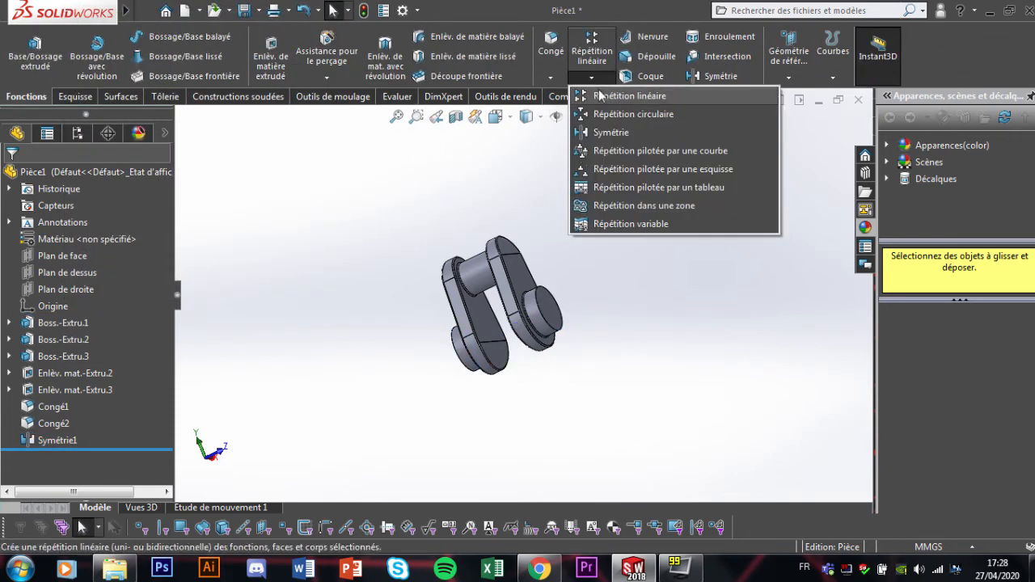
left_click(618, 96)
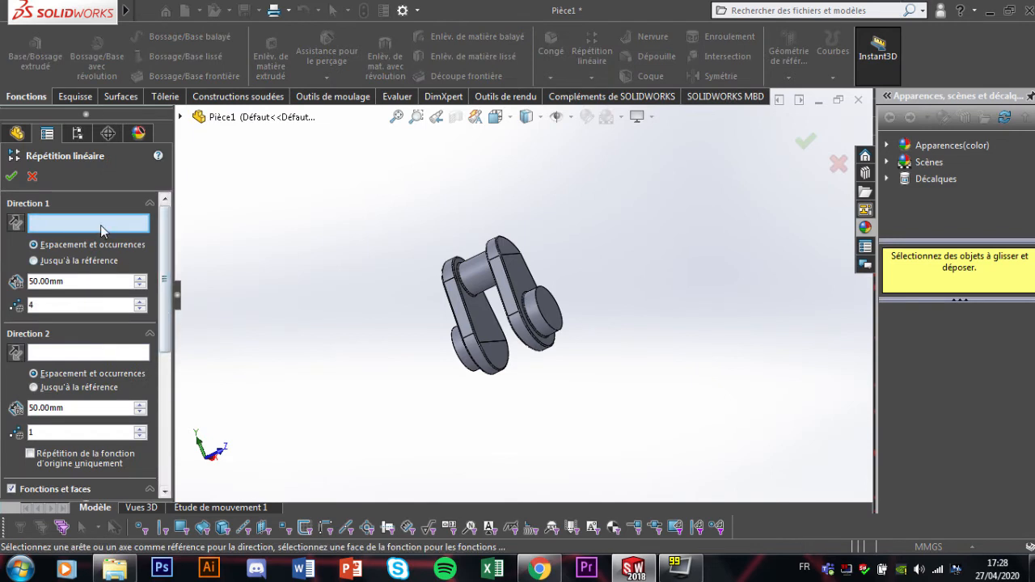
left_click(543, 314)
scroll(150, 313, "down", 5)
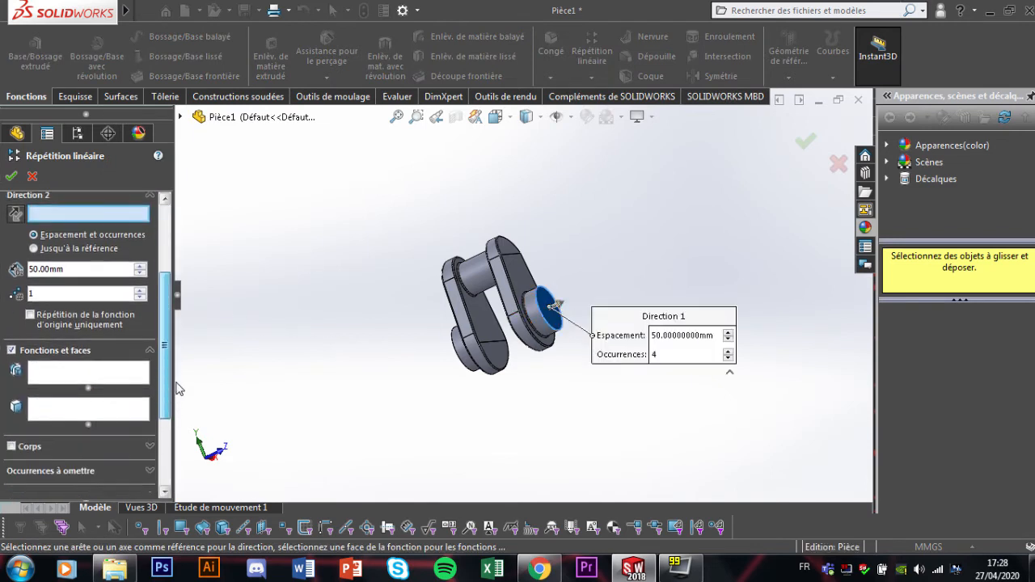
left_click(11, 404)
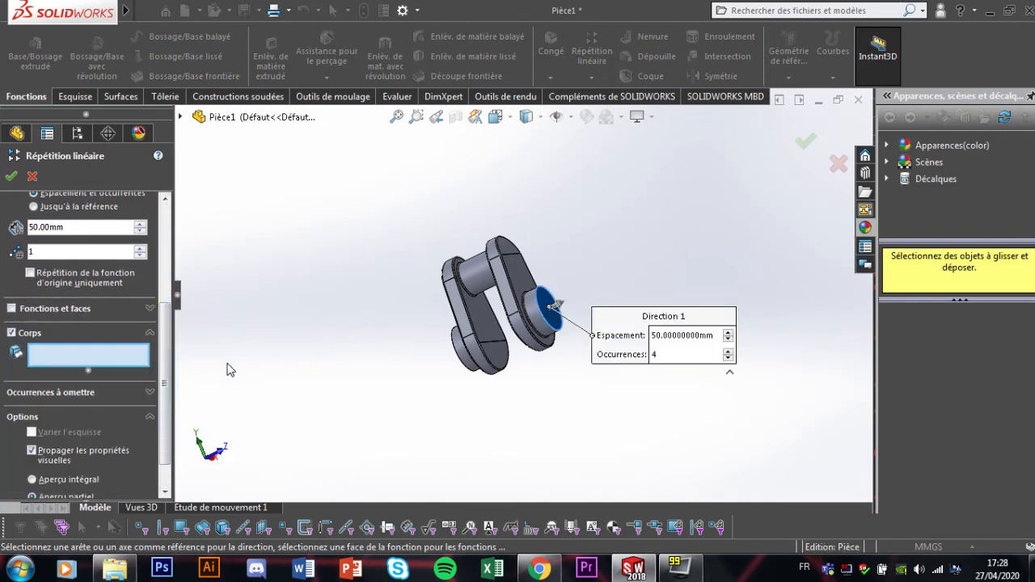
left_click(531, 325)
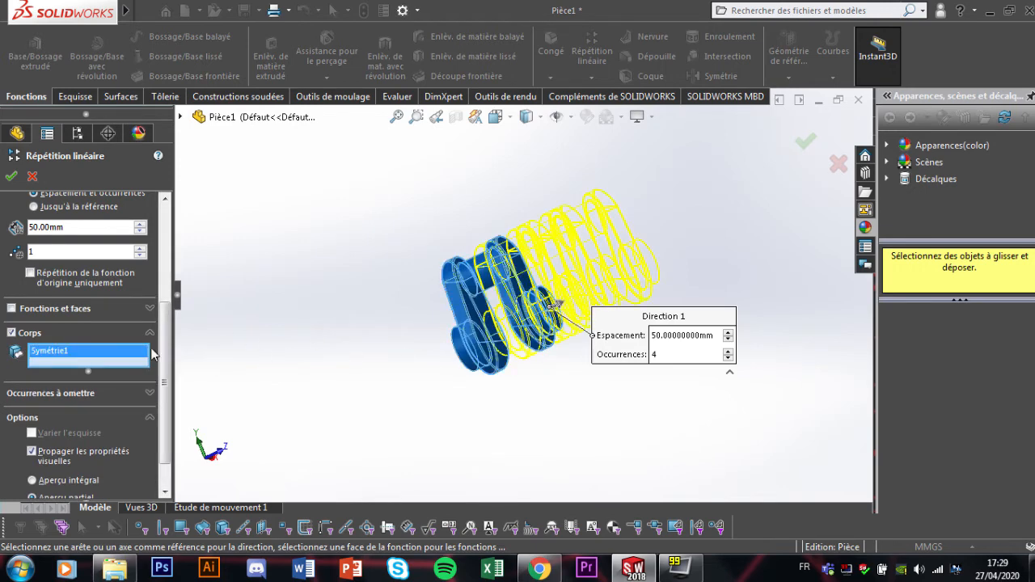
- Set the pattern spacing to 130 mm with four instances and create the pattern
left_click_drag(162, 343, 165, 203)
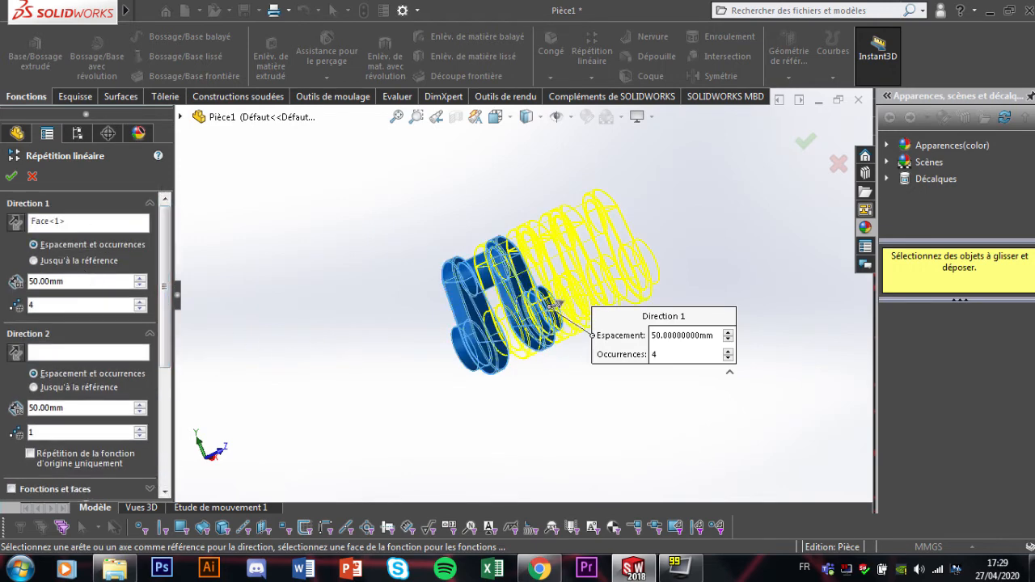
type("130")
key("Return")
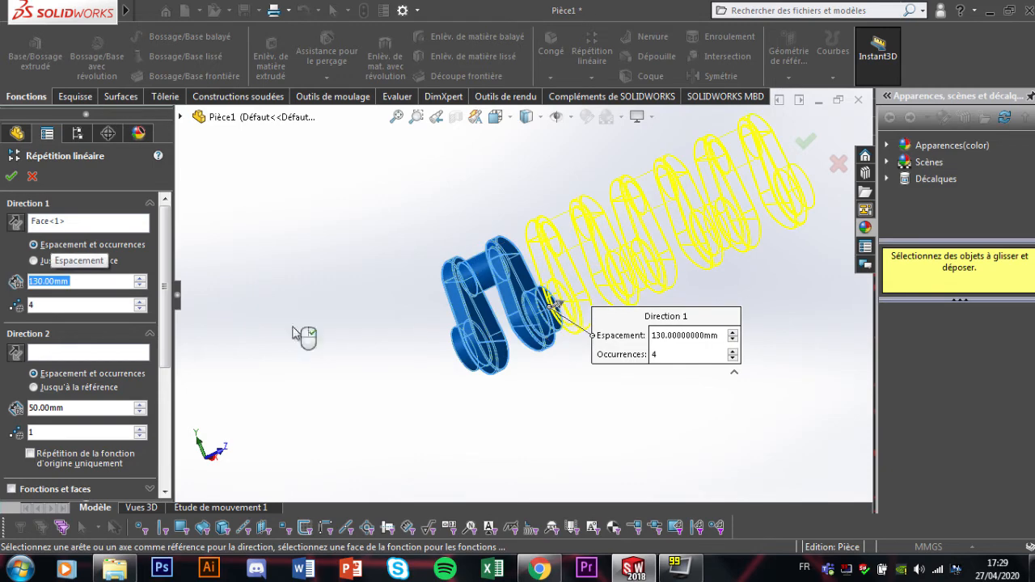
middle_click_drag(375, 301, 436, 291)
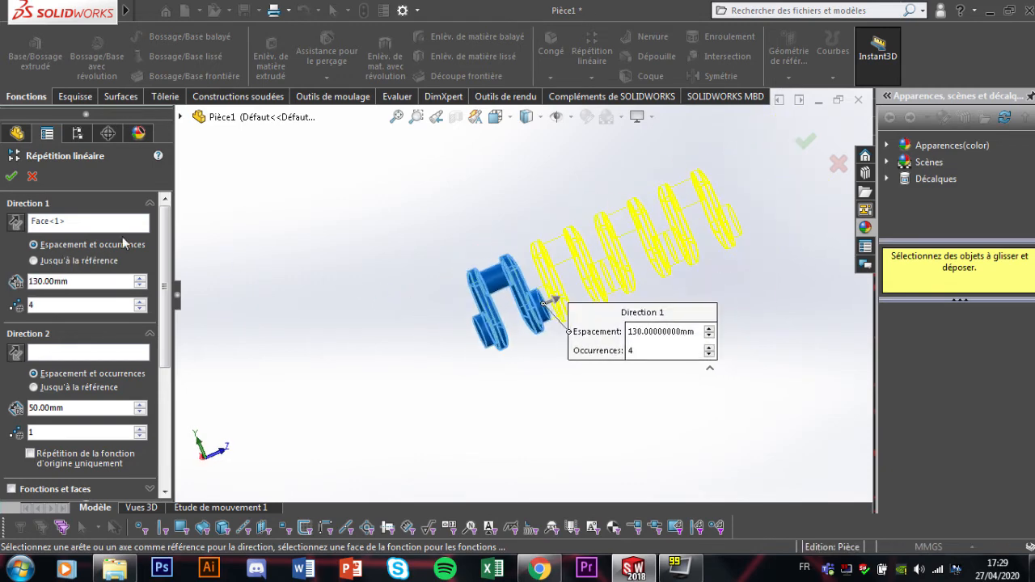
left_click(11, 176)
middle_click_drag(600, 316, 663, 224)
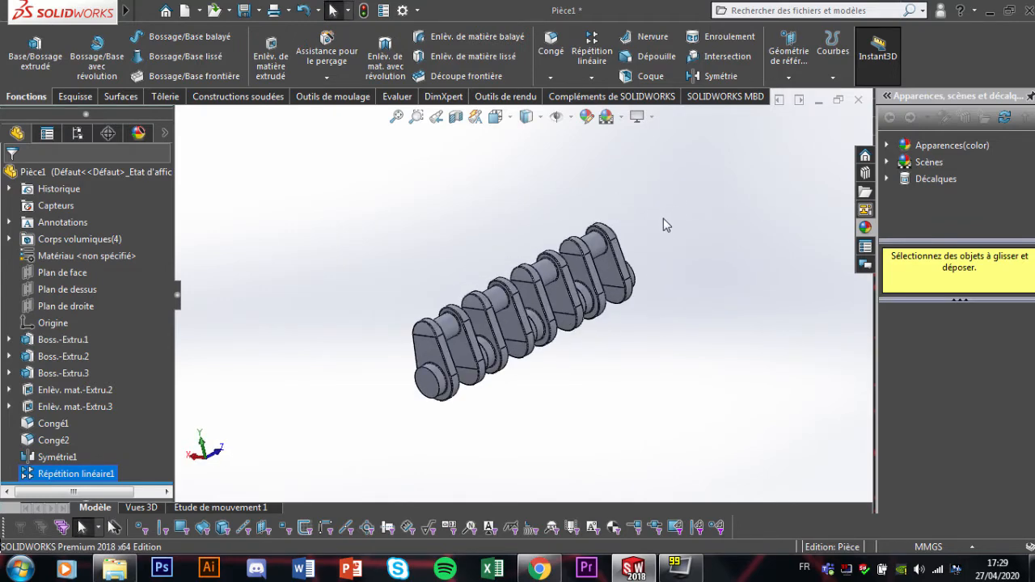
- Create a reference axis through the cylindrical face of the first crank's end journal
middle_click_drag(502, 394, 489, 417)
left_click(789, 76)
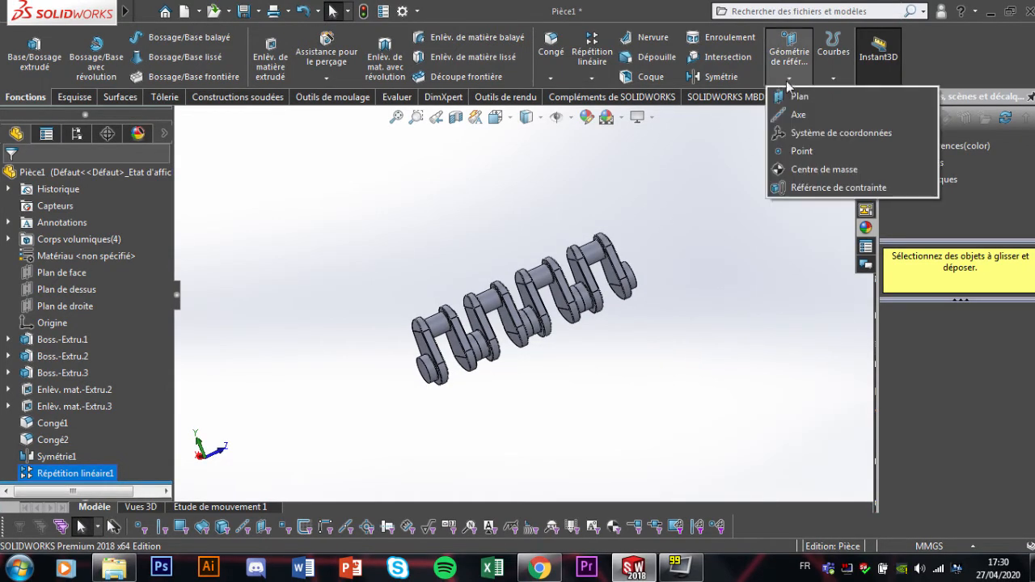
left_click(787, 116)
scroll(438, 382, "down", 3)
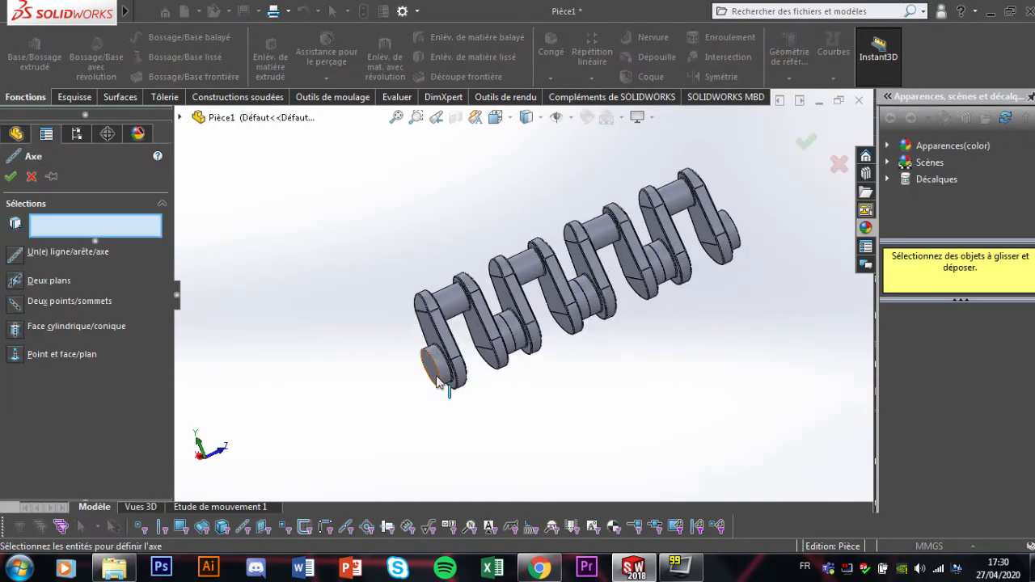
left_click(441, 370)
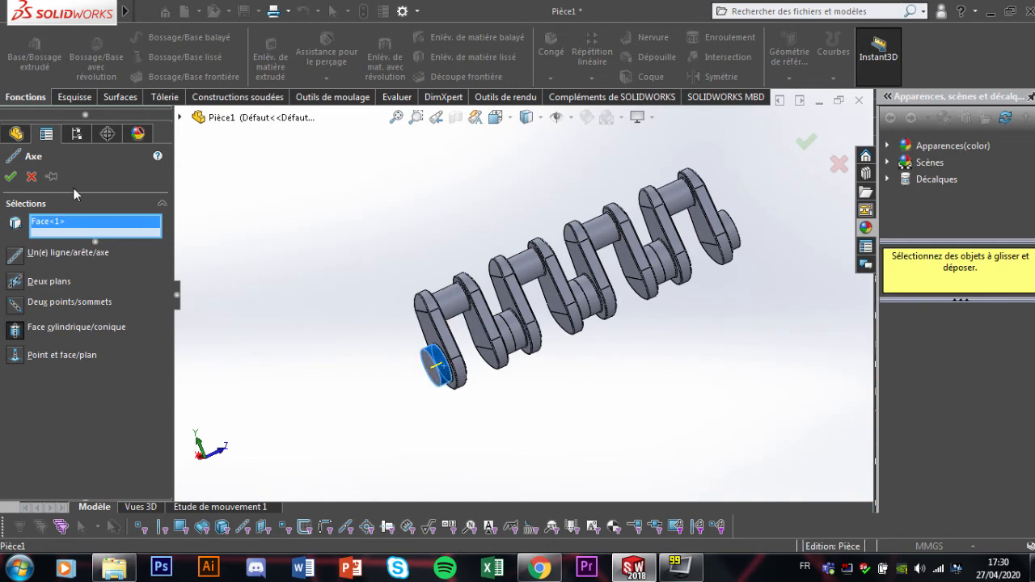
scroll(490, 397, "down", 4)
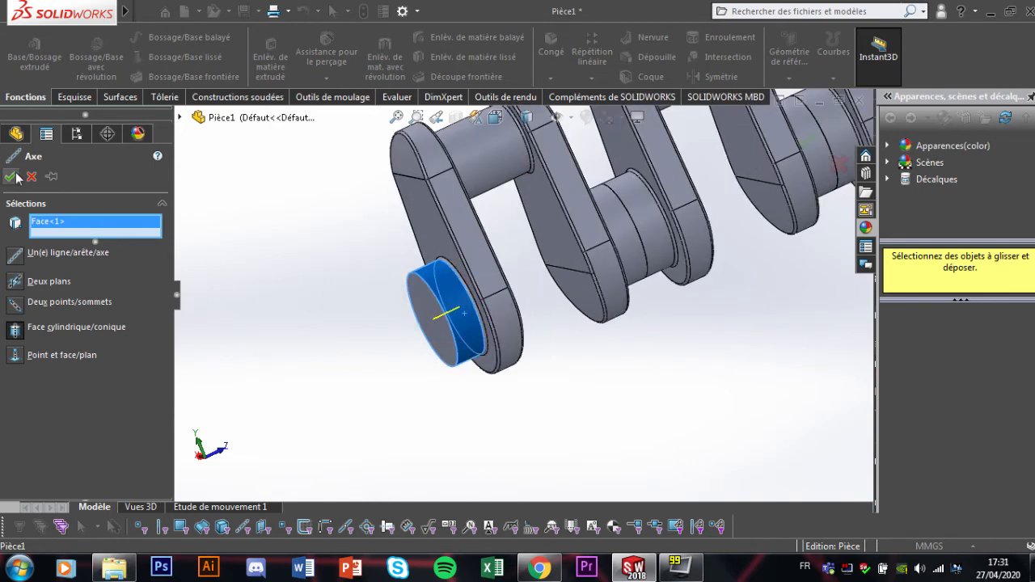
left_click(13, 177)
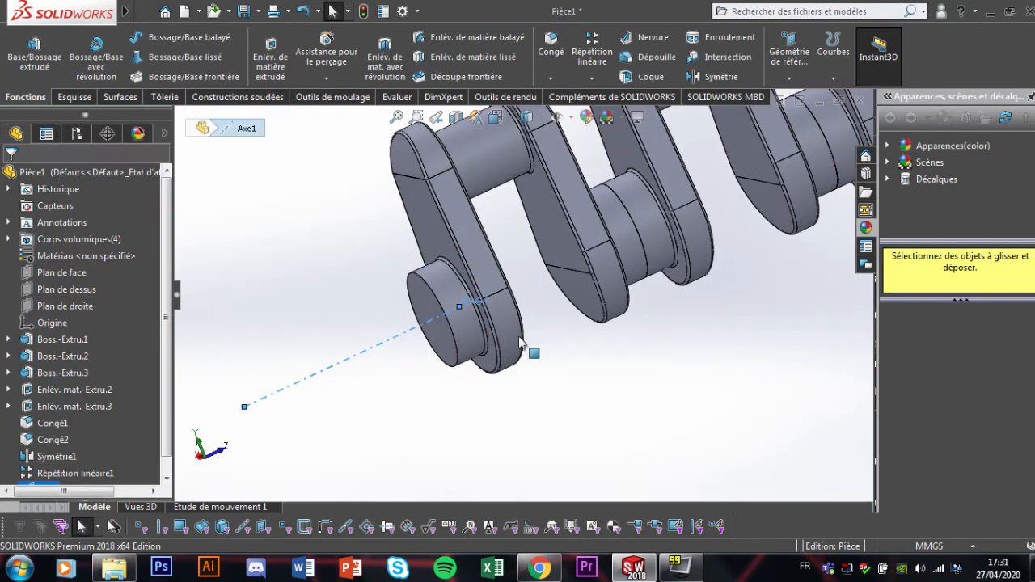
scroll(562, 316, "up", 4)
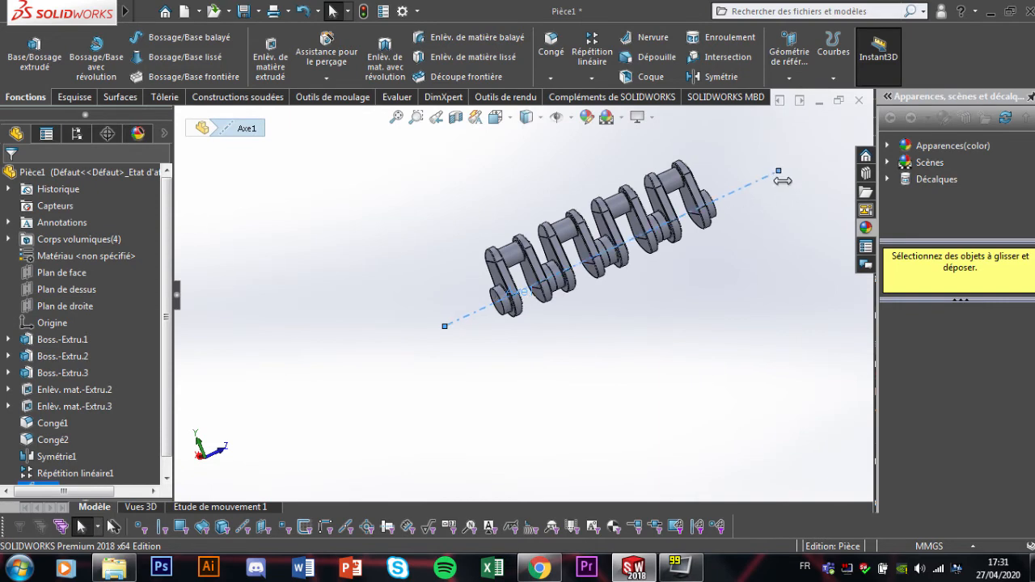
left_click(777, 265)
- Start a Move/Copy Body operation on the second crank body and switch it from constraints to translation/rotation
scroll(749, 305, "up", 2)
middle_click_drag(678, 278, 689, 288)
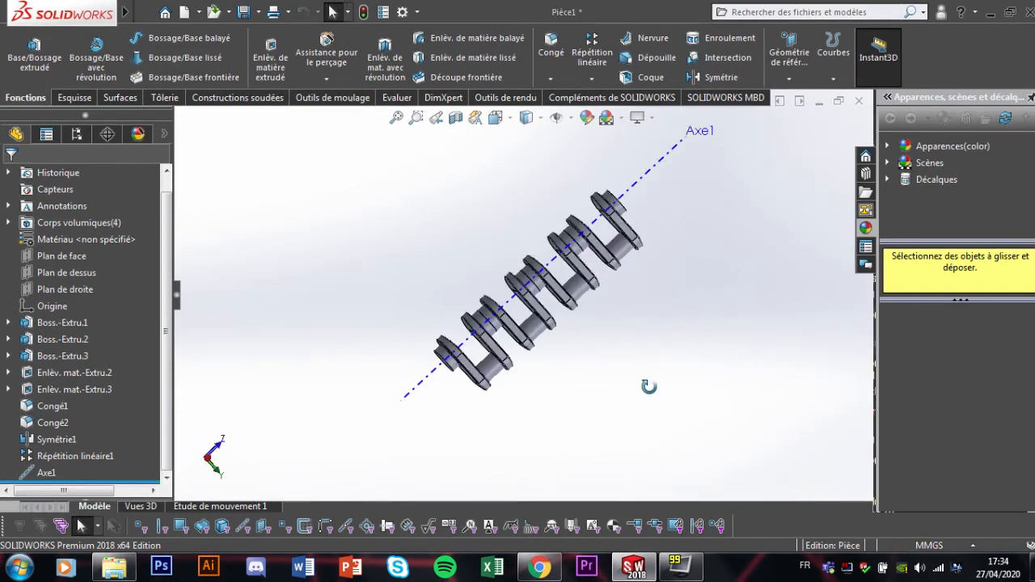
middle_click_drag(649, 383, 672, 377)
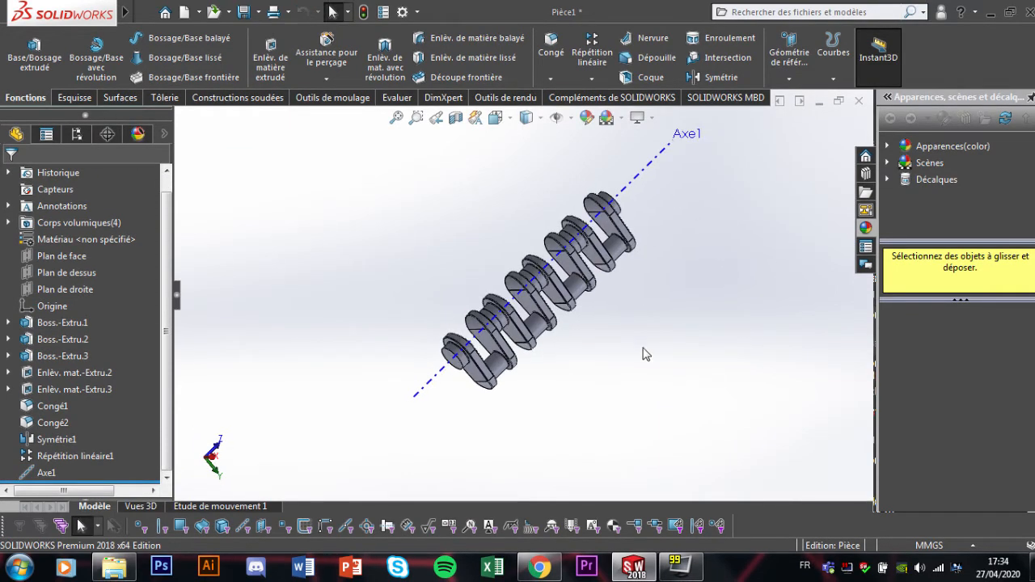
mouse_move(171, 14)
left_click(282, 13)
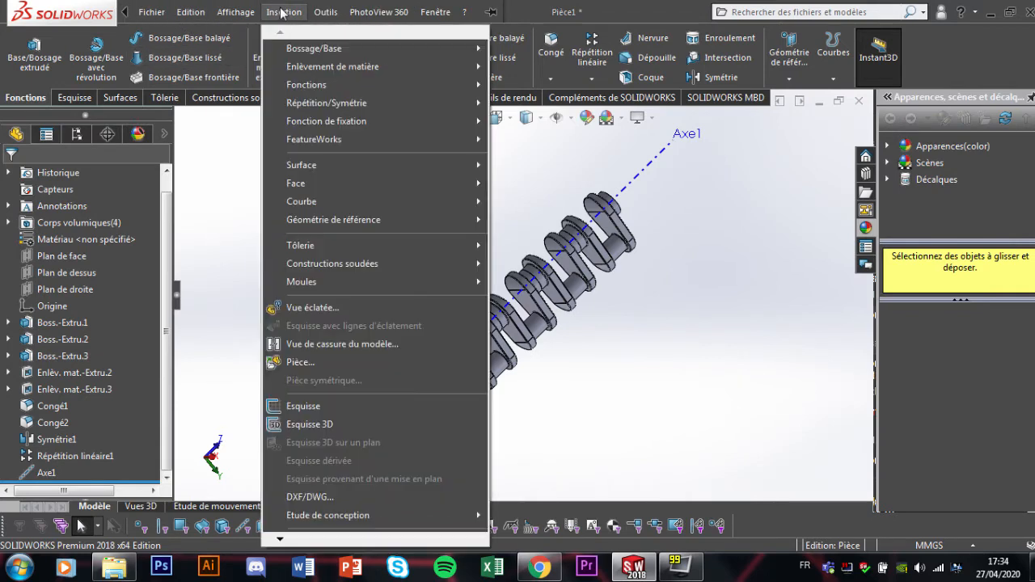
mouse_move(316, 85)
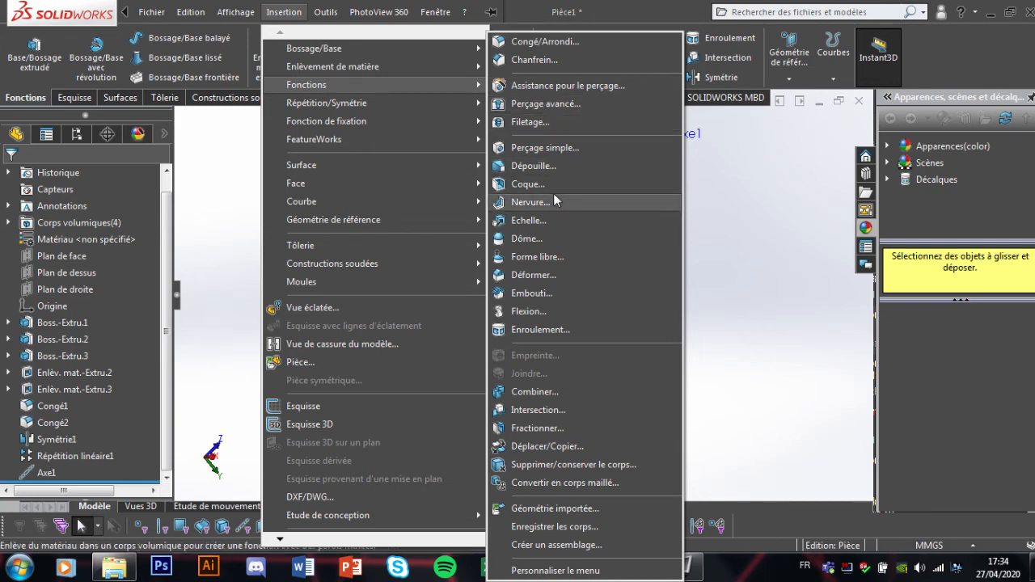
left_click(534, 449)
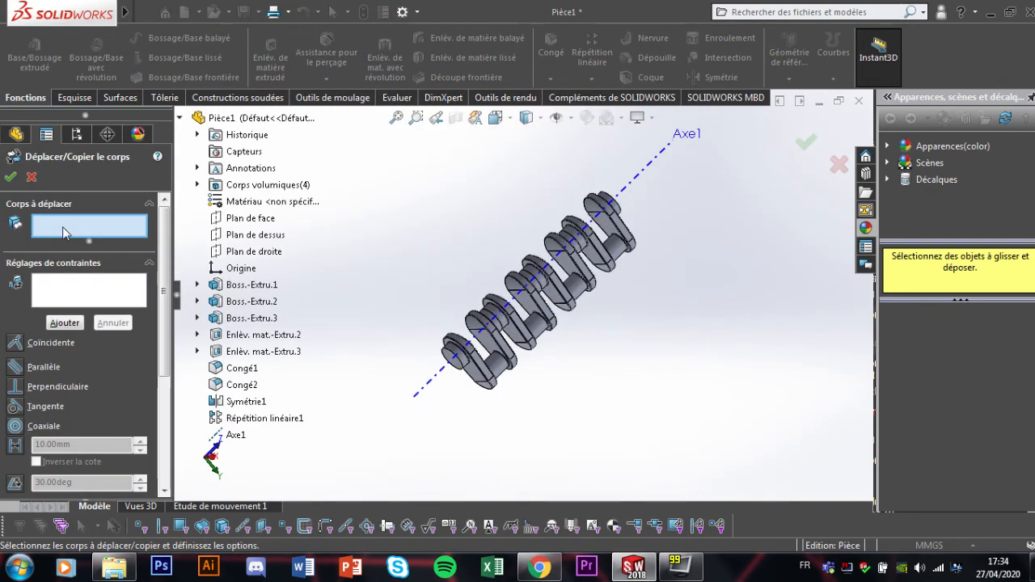
left_click(539, 326)
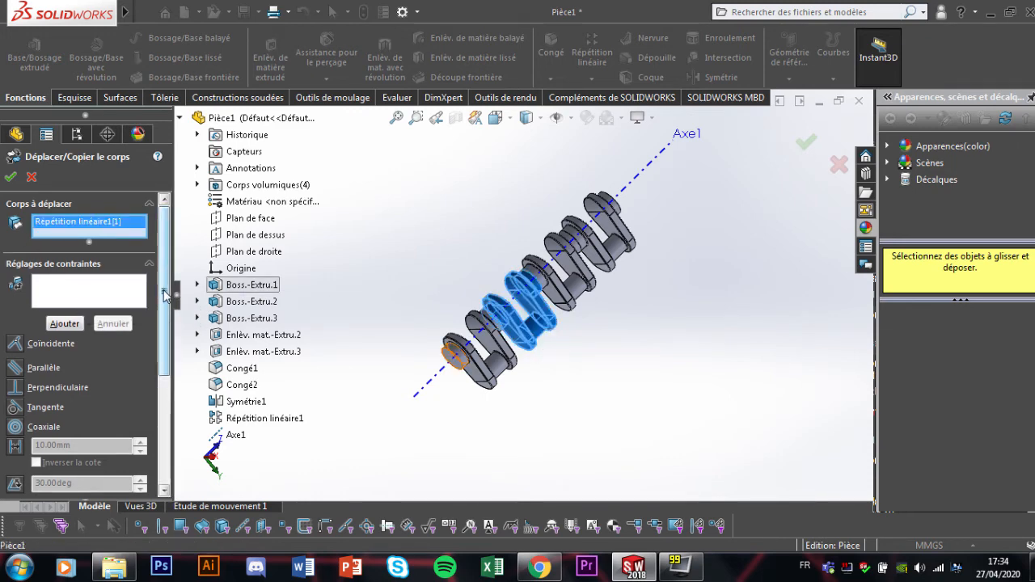
left_click_drag(164, 295, 166, 459)
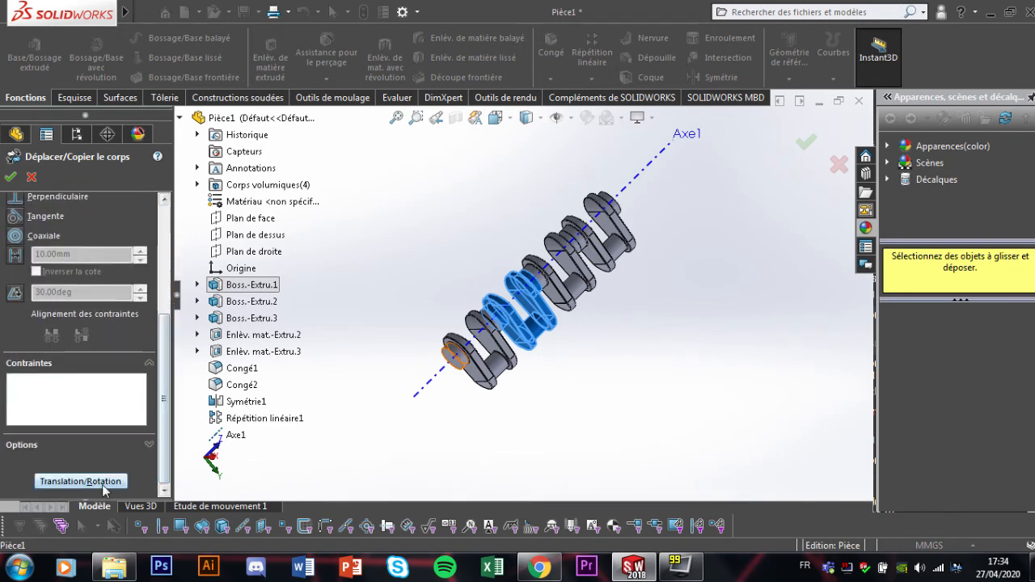
left_click(102, 485)
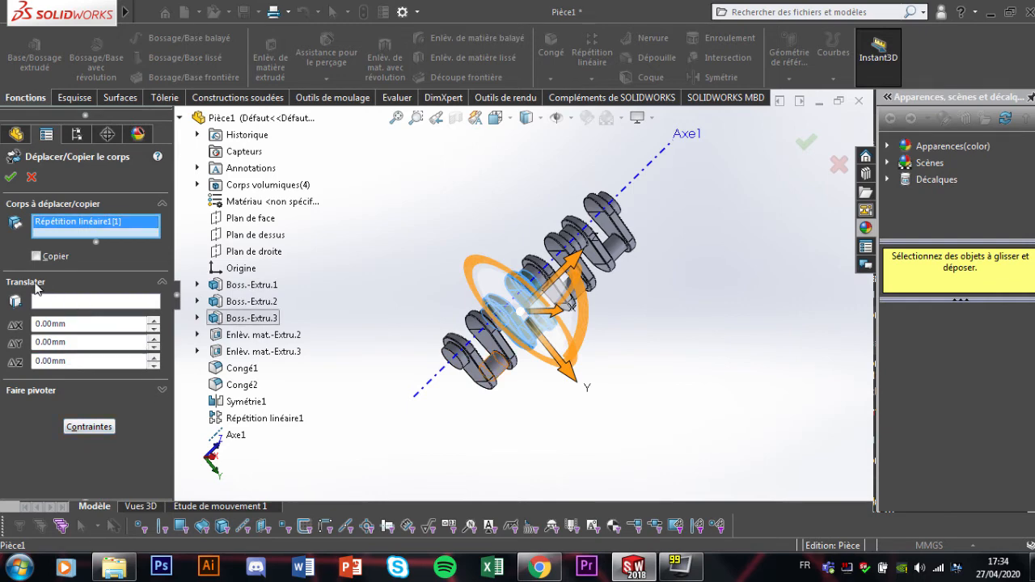
- Rotate the second crank body 120° about Axe1 without copying it
left_click(32, 284)
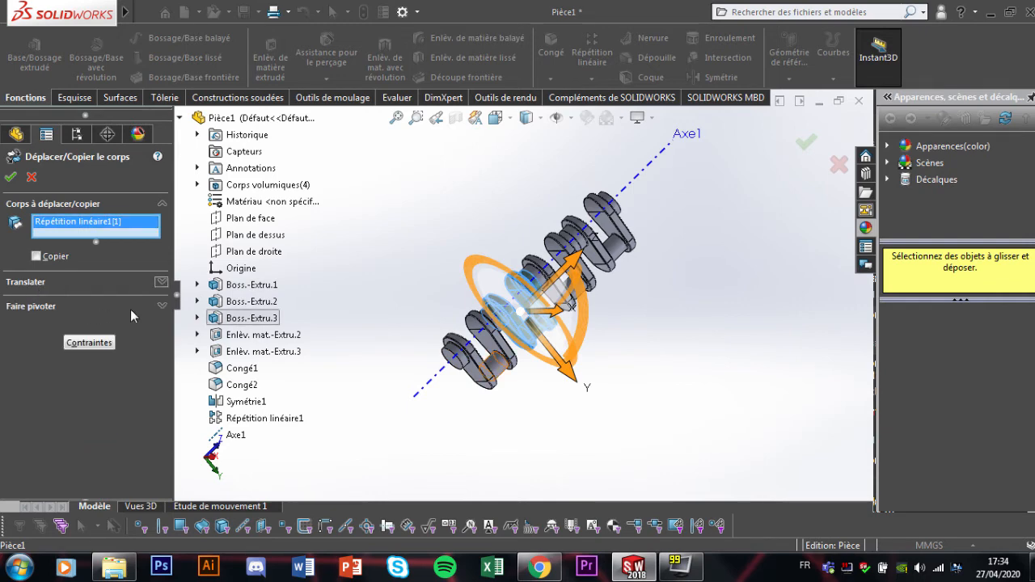
left_click(163, 308)
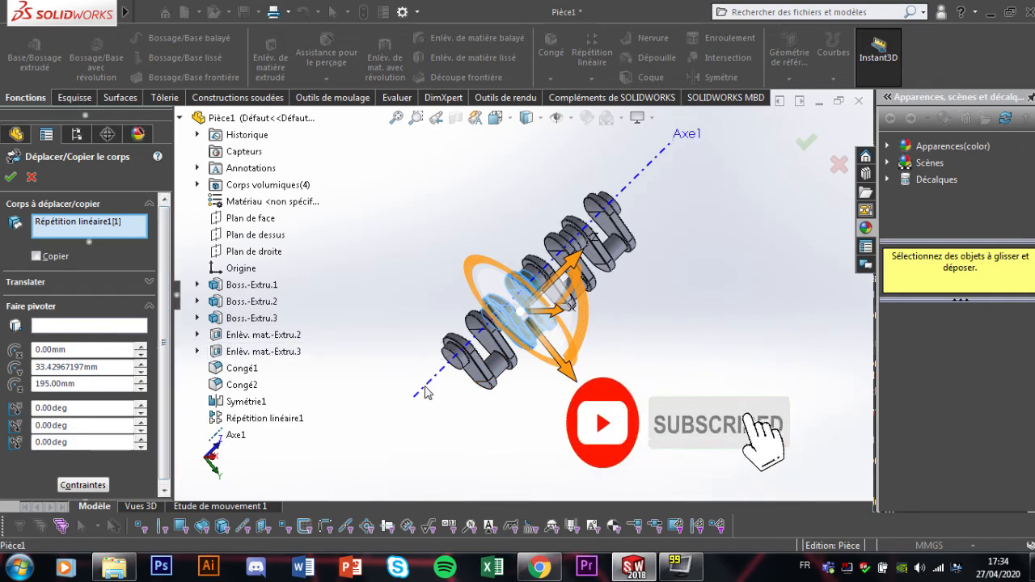
left_click(103, 326)
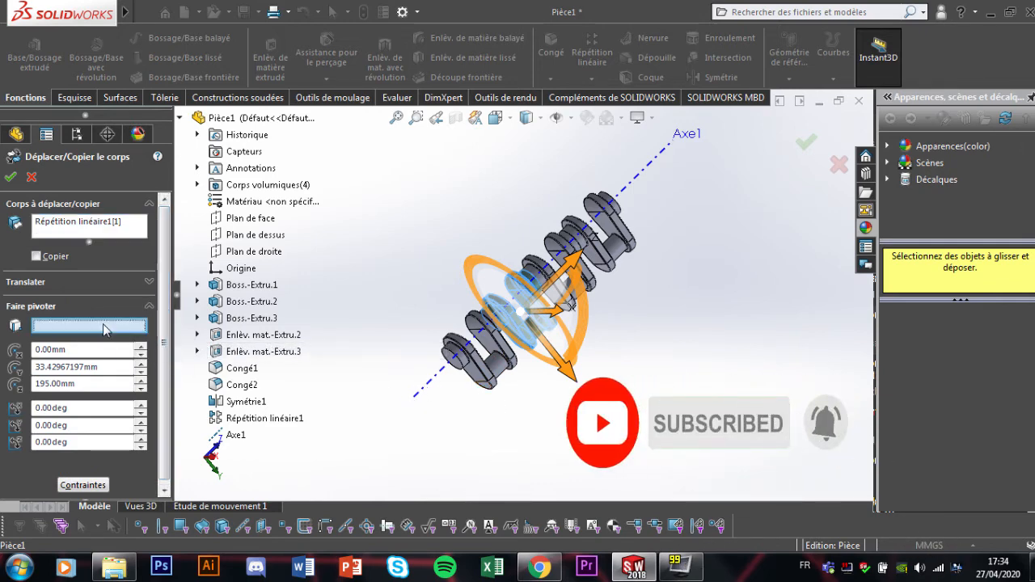
left_click(427, 390)
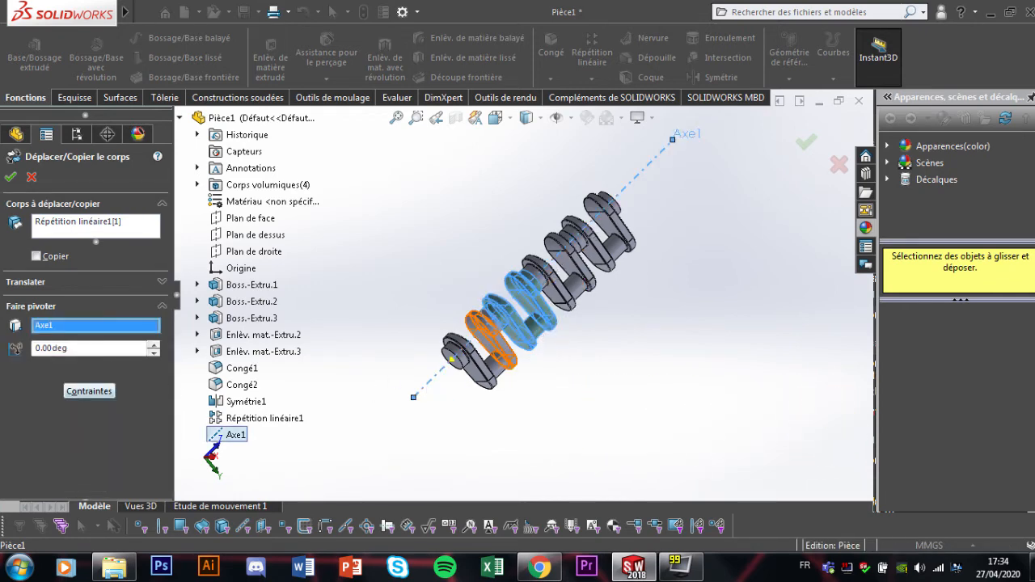
type("120")
key("Return")
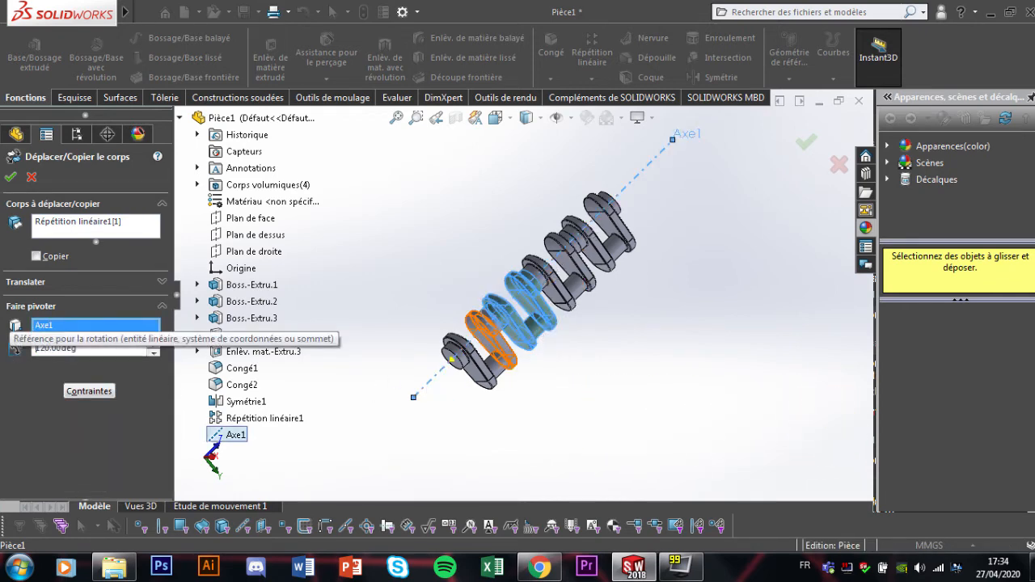
middle_click_drag(563, 275, 538, 322)
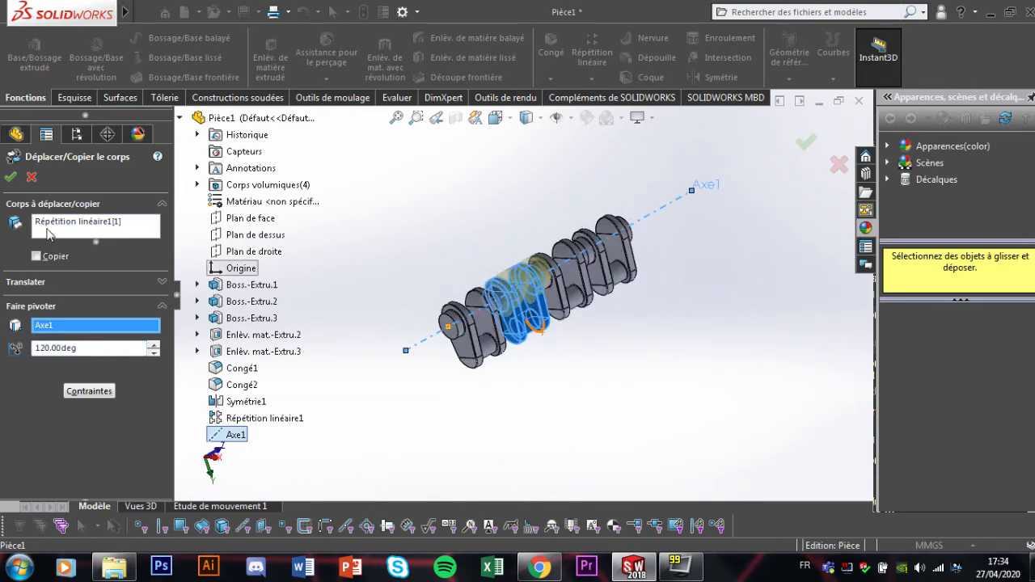
left_click(11, 177)
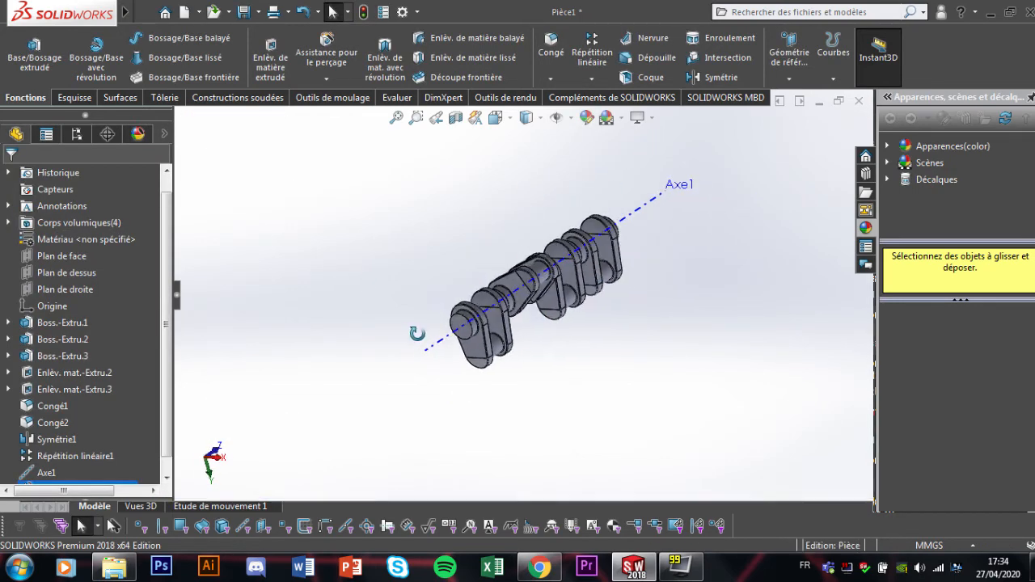
- Use Move/Copy Body to rotate the third crank body -120° about Axe1
mouse_move(531, 354)
middle_mouse_down()
mouse_move(448, 291)
mouse_move(666, 300)
mouse_move(643, 330)
mouse_move(637, 319)
mouse_move(653, 288)
mouse_move(621, 277)
mouse_move(509, 302)
mouse_move(539, 341)
middle_mouse_up()
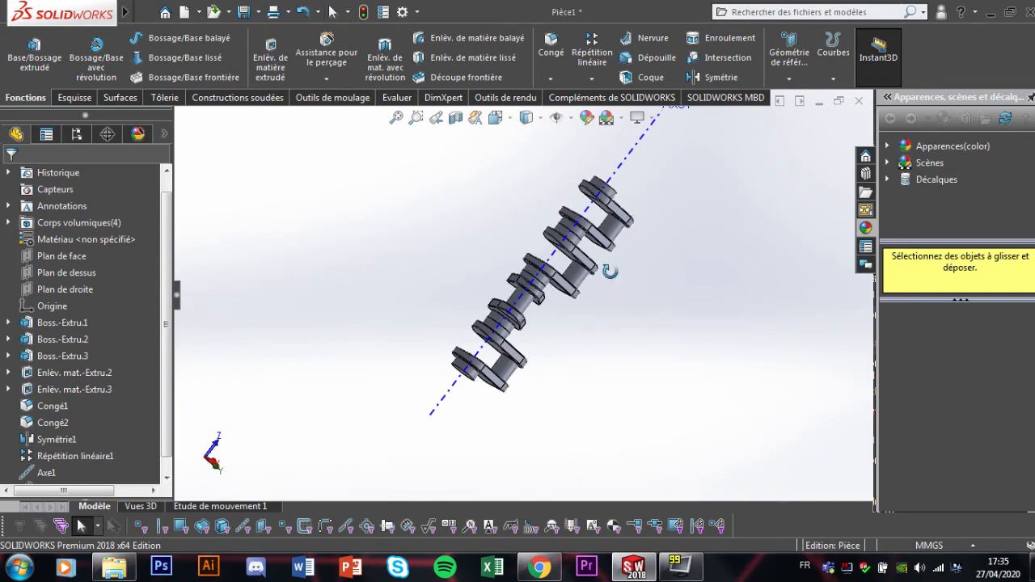
middle_click_drag(610, 270, 606, 268)
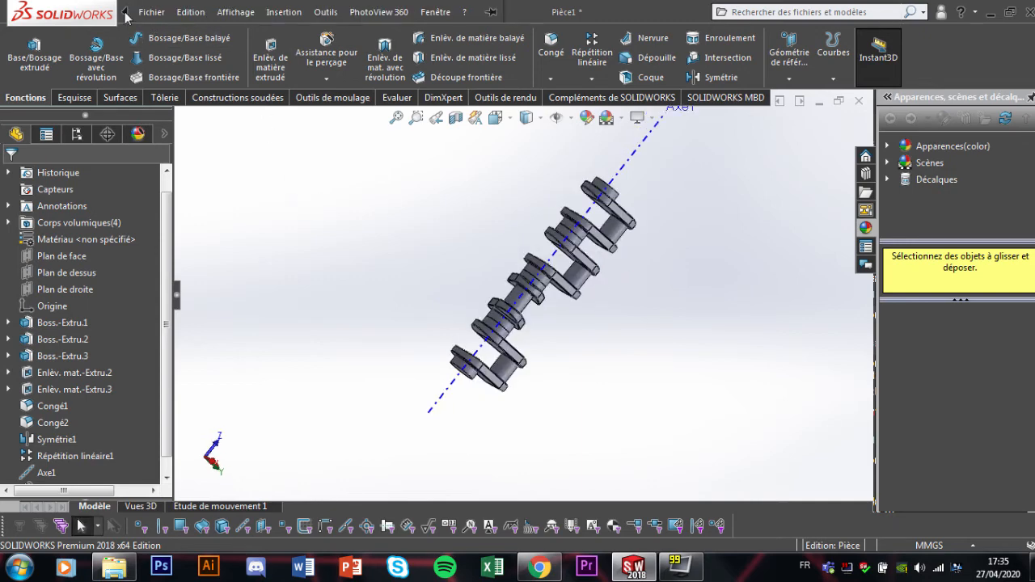
left_click(284, 12)
mouse_move(321, 103)
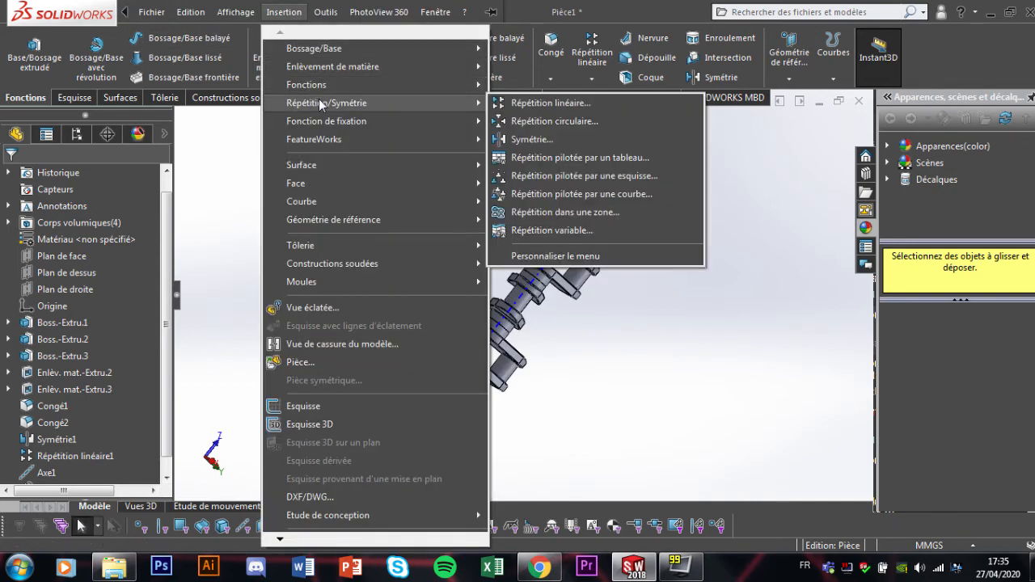
mouse_move(329, 82)
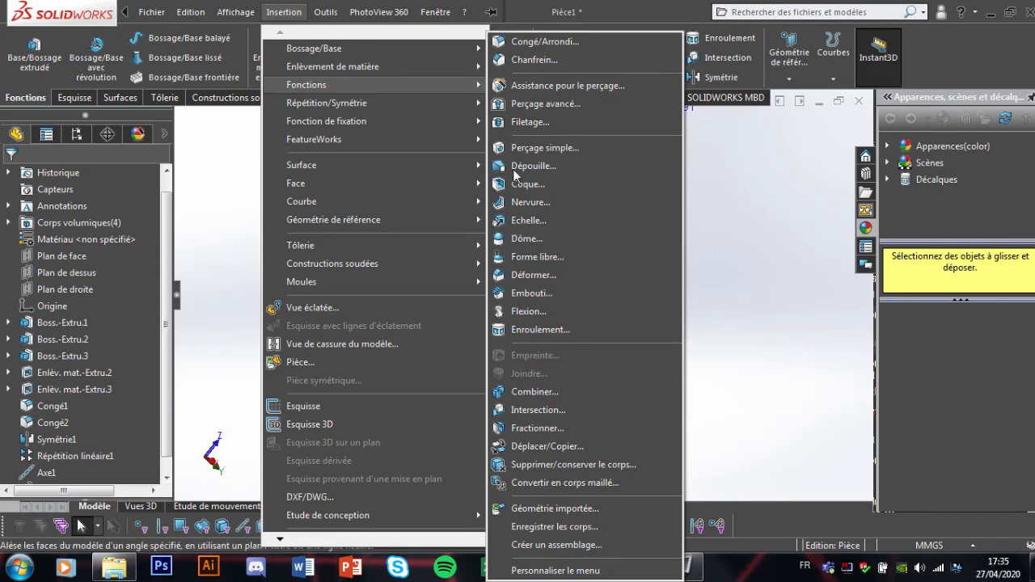
left_click(532, 445)
left_click(578, 258)
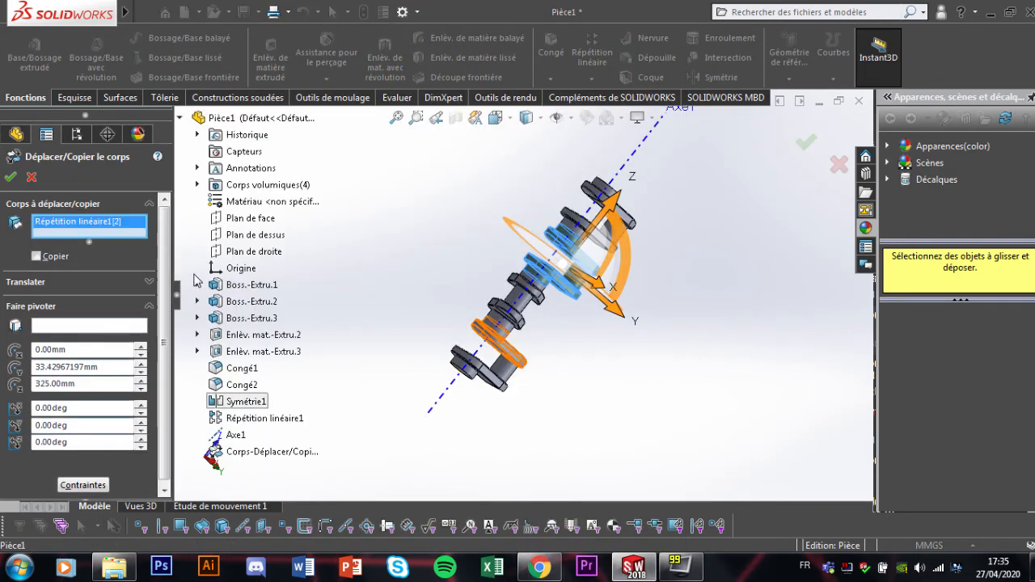
left_click(119, 326)
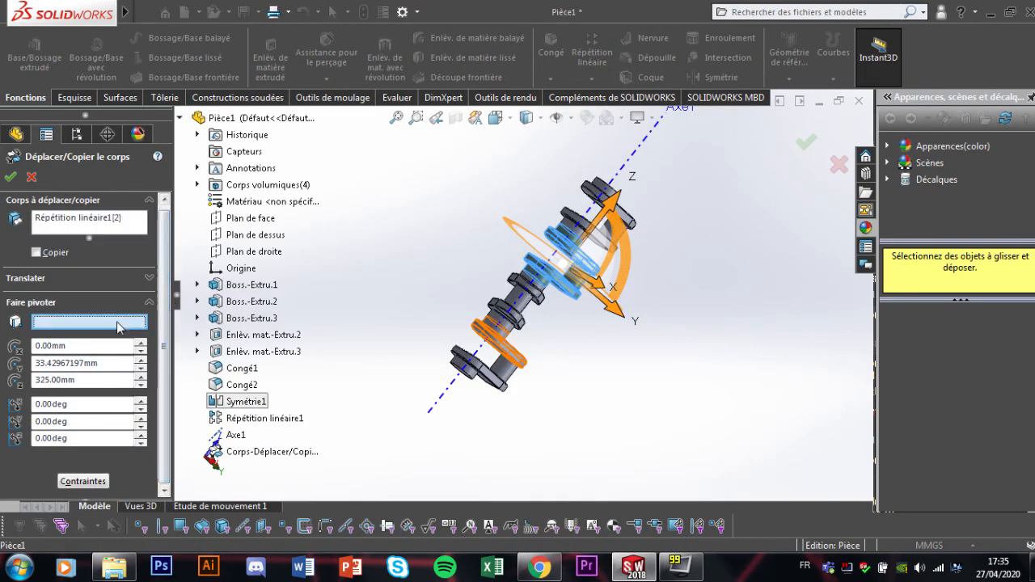
left_click(436, 403)
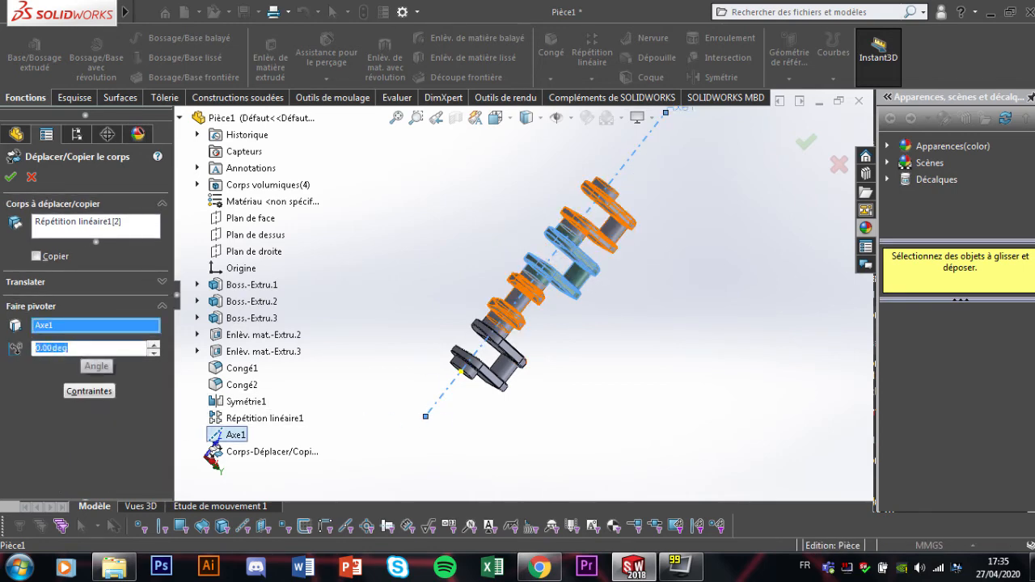
key("Return")
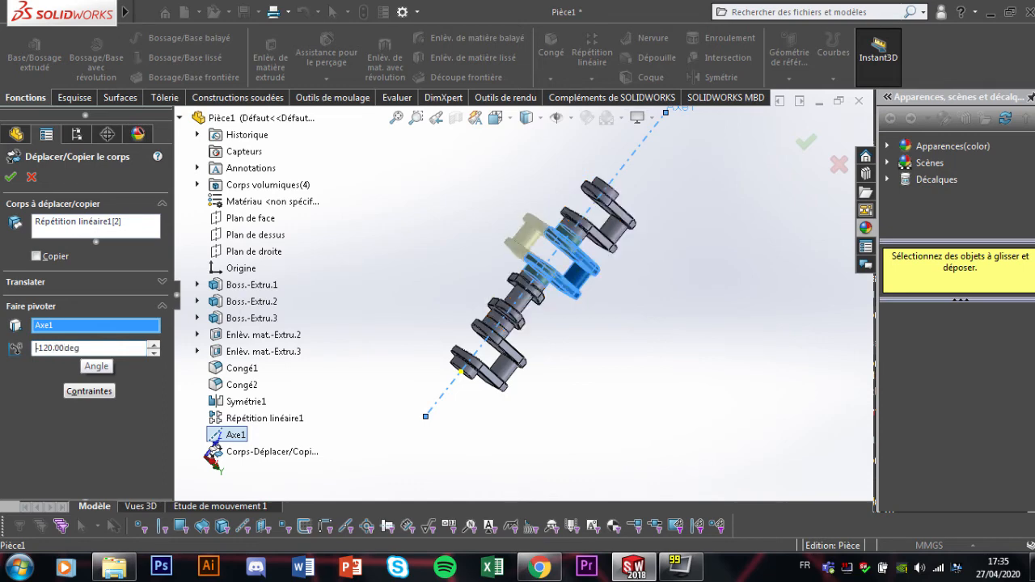
key("Return")
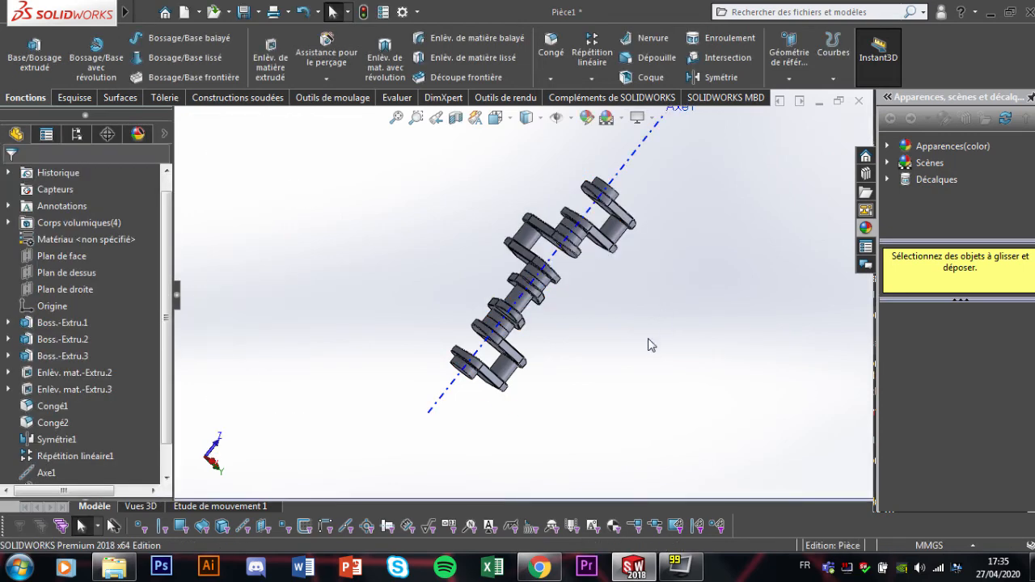
- Use Move/Copy Body to rotate the fourth crank body, at the far end of the row, 60° about Axe1
middle_click_drag(647, 342, 556, 414)
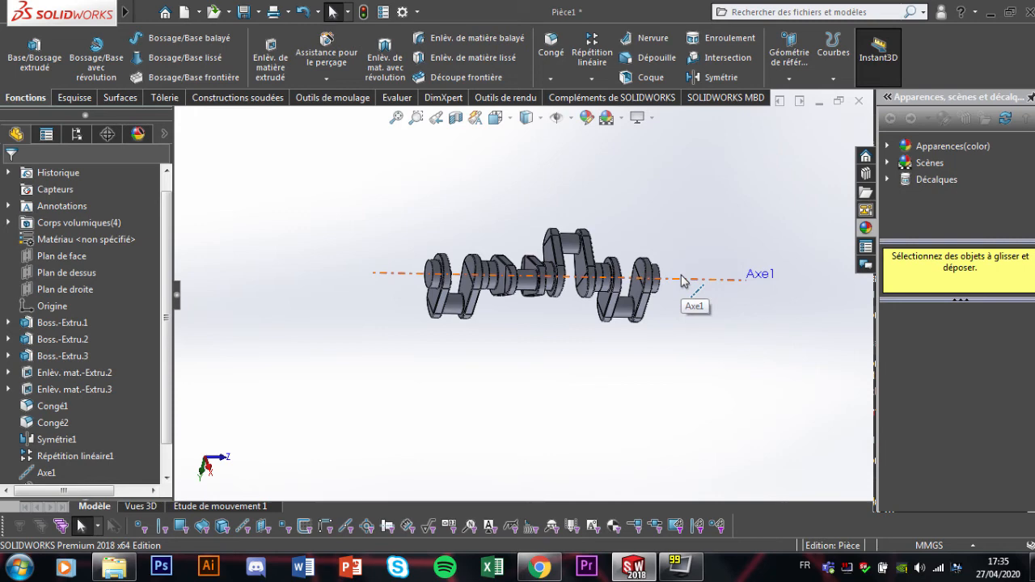
middle_click_drag(563, 350, 530, 334)
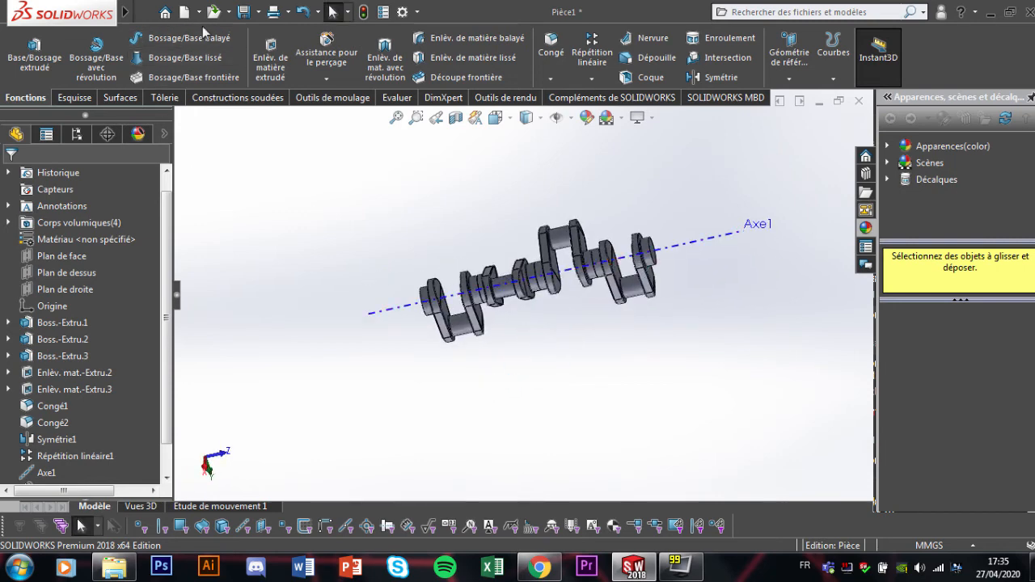
left_click(325, 11)
mouse_move(284, 11)
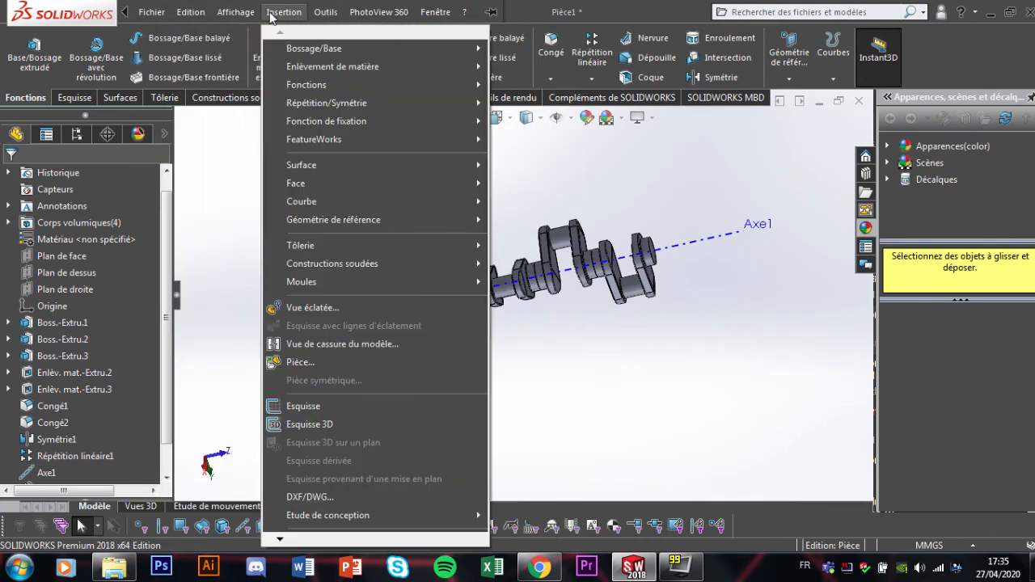
mouse_move(324, 105)
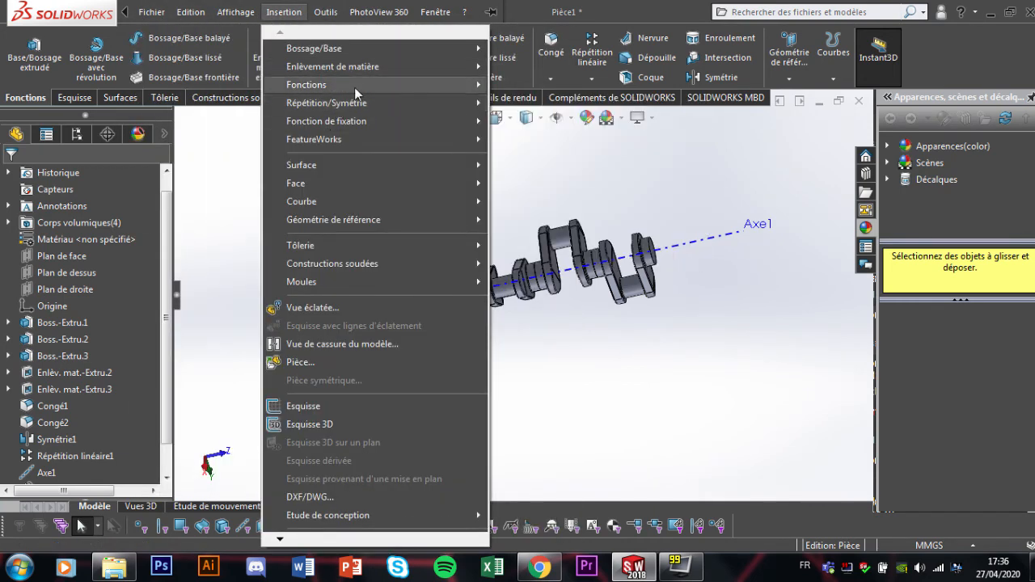
mouse_move(354, 85)
left_click(528, 446)
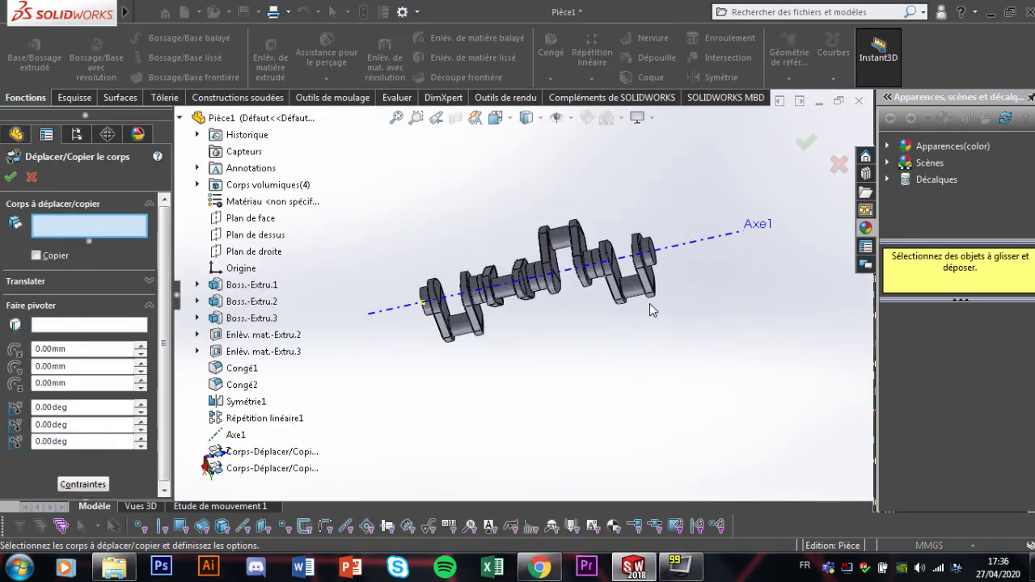
left_click(643, 275)
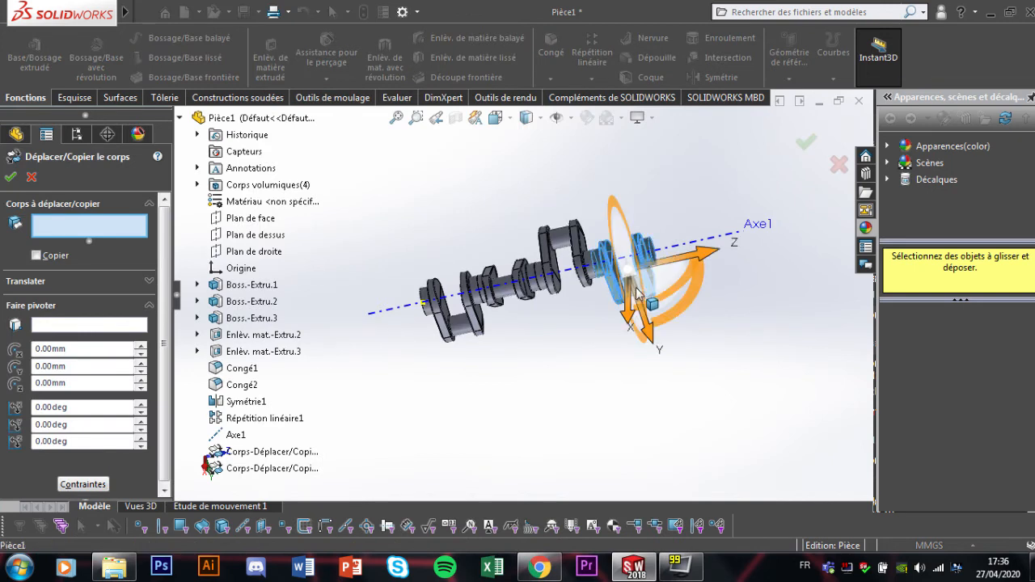
left_click(77, 327)
left_click(386, 312)
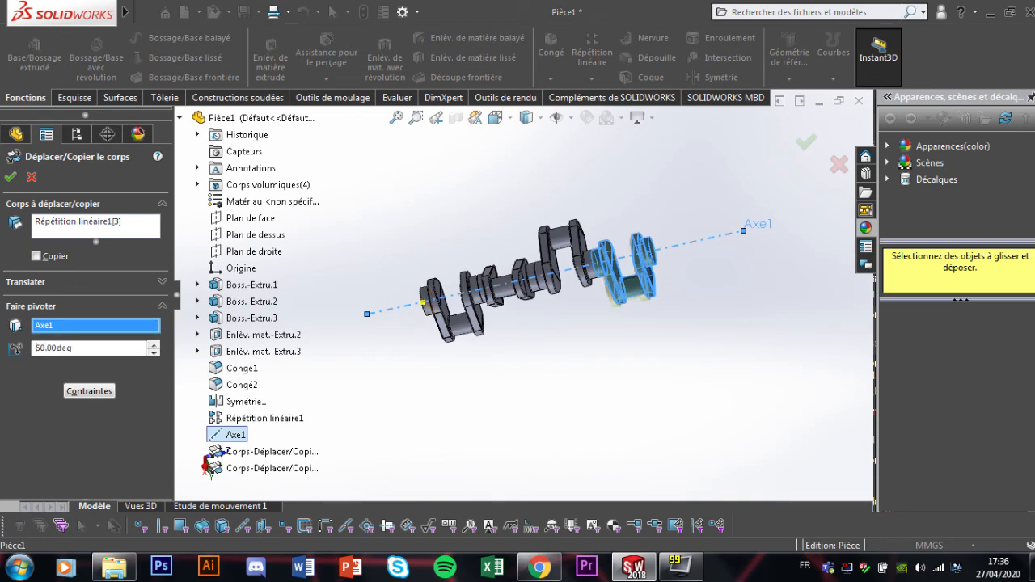
left_click(11, 177)
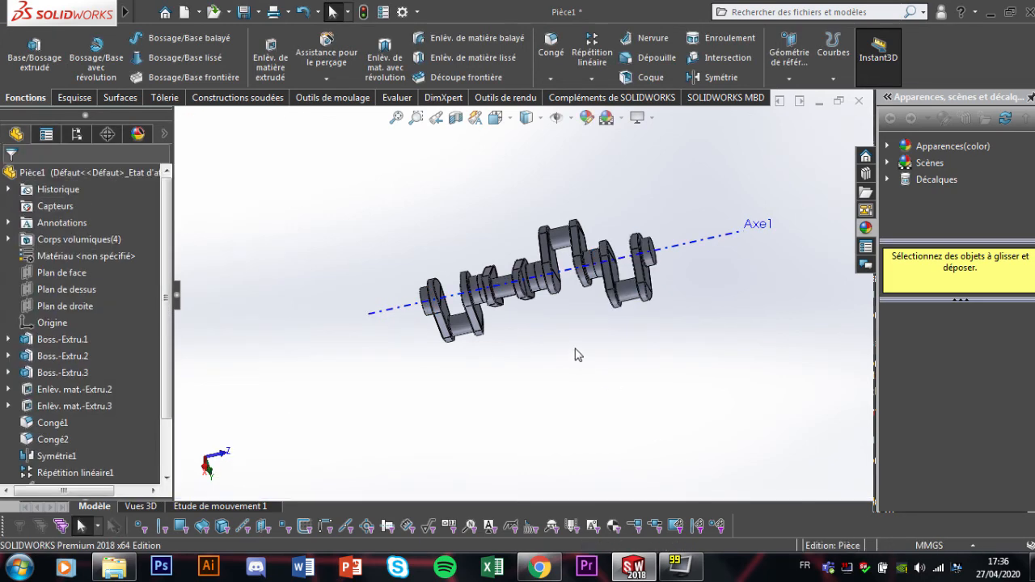
- Use Move/Copy Body to rotate the first crank body, at the near end of the row, -60° about Axe1
mouse_move(577, 353)
middle_mouse_down()
mouse_move(656, 310)
mouse_move(641, 334)
mouse_move(591, 323)
mouse_move(546, 372)
mouse_move(629, 396)
mouse_move(566, 364)
middle_mouse_up()
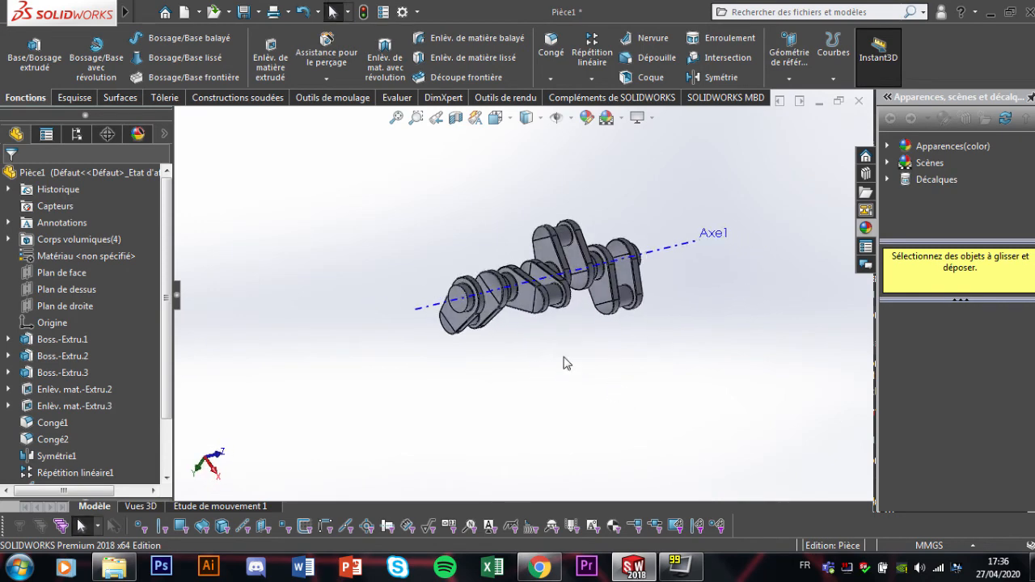
mouse_move(124, 14)
left_click(284, 12)
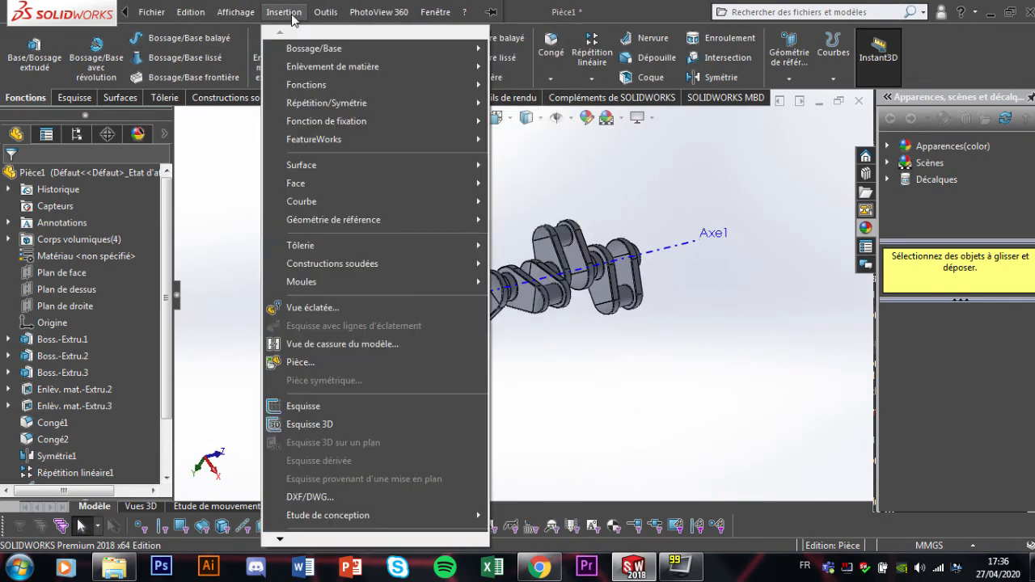
mouse_move(350, 88)
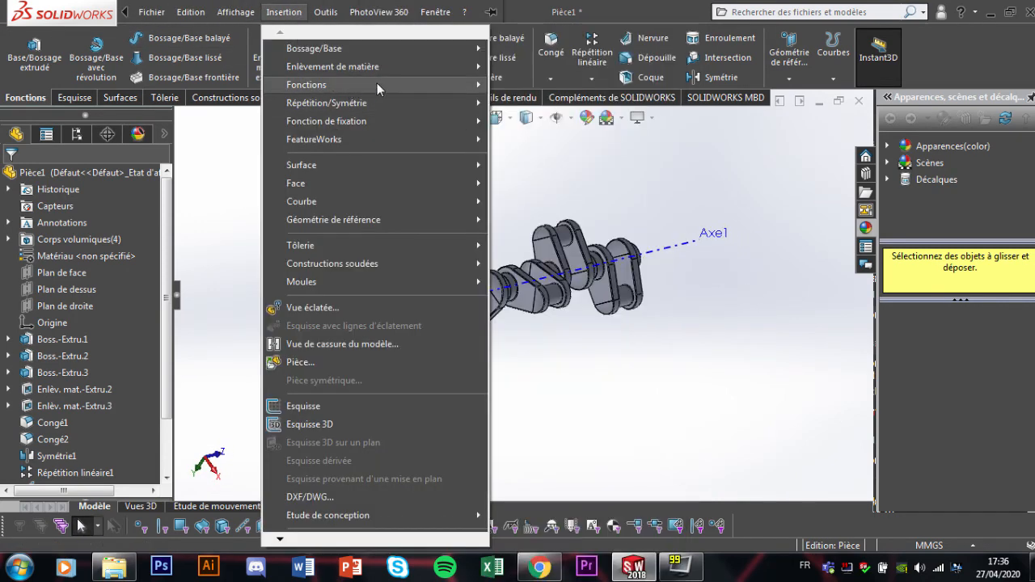
left_click(532, 446)
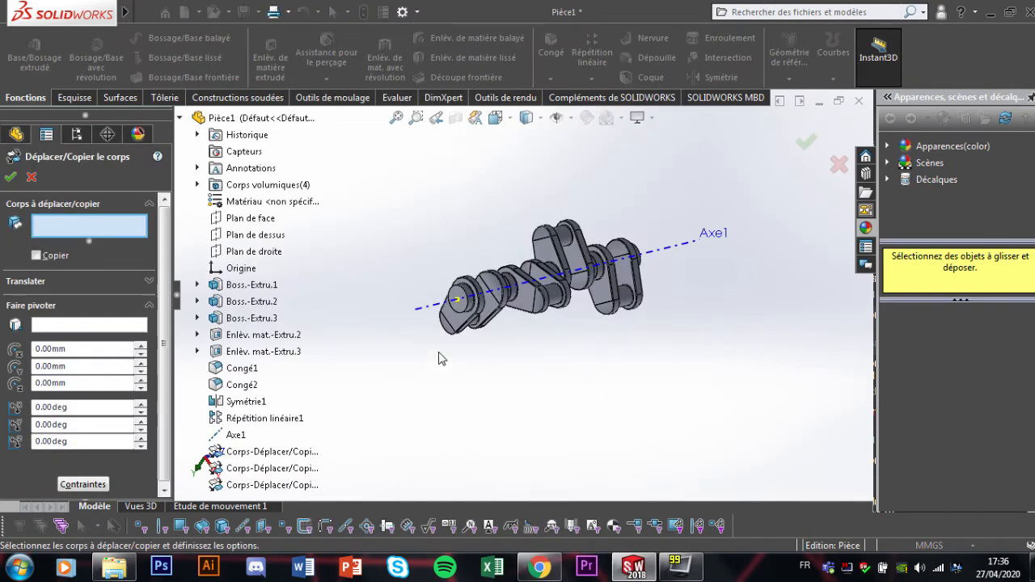
left_click(449, 324)
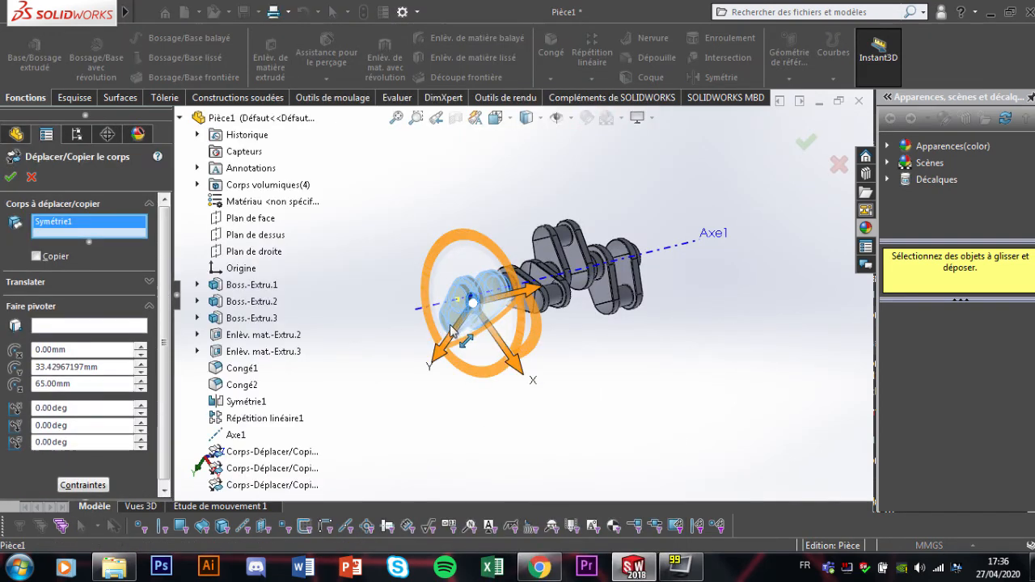
left_click(68, 326)
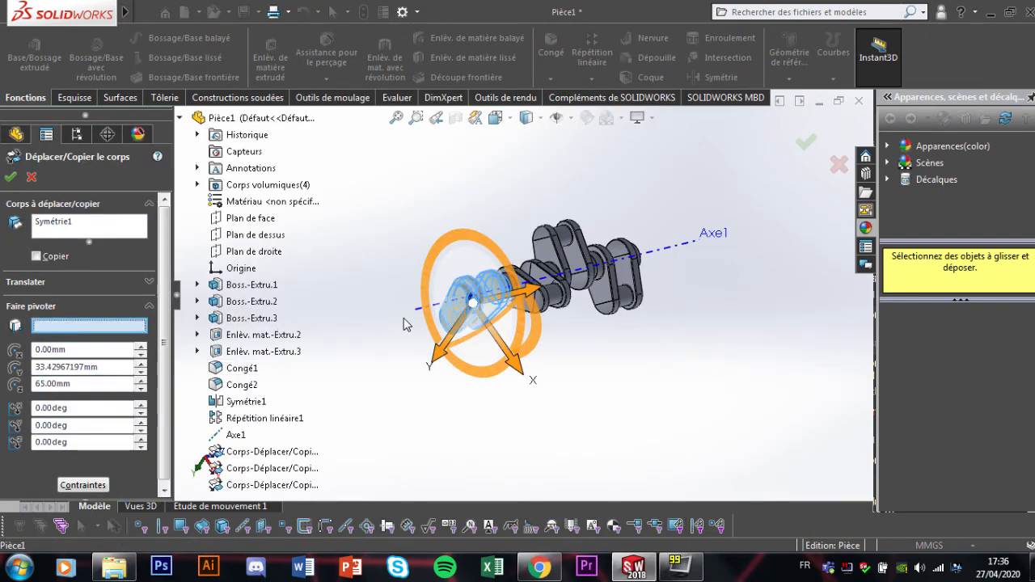
left_click(675, 254)
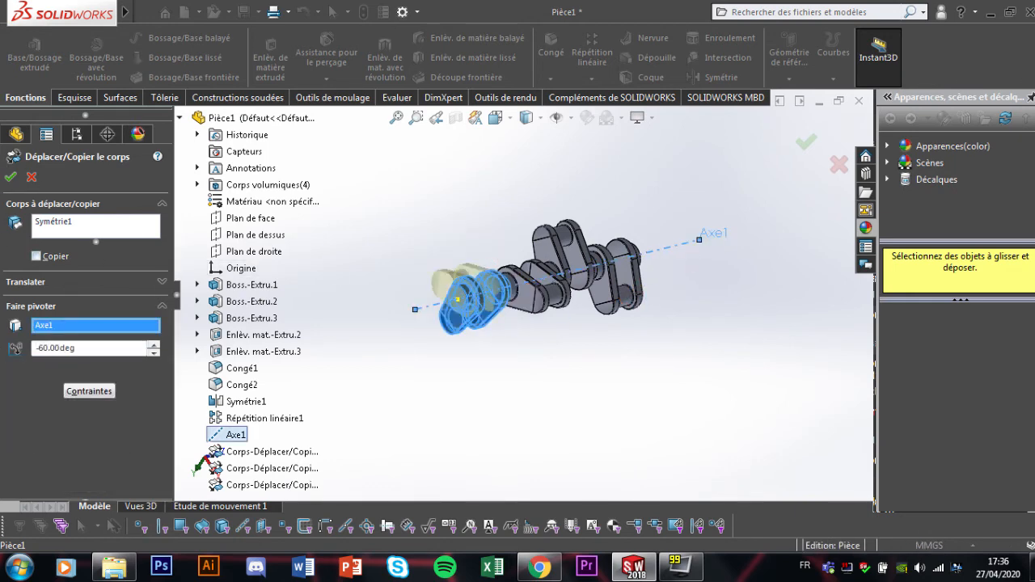
left_click(11, 178)
middle_click_drag(450, 381, 466, 344)
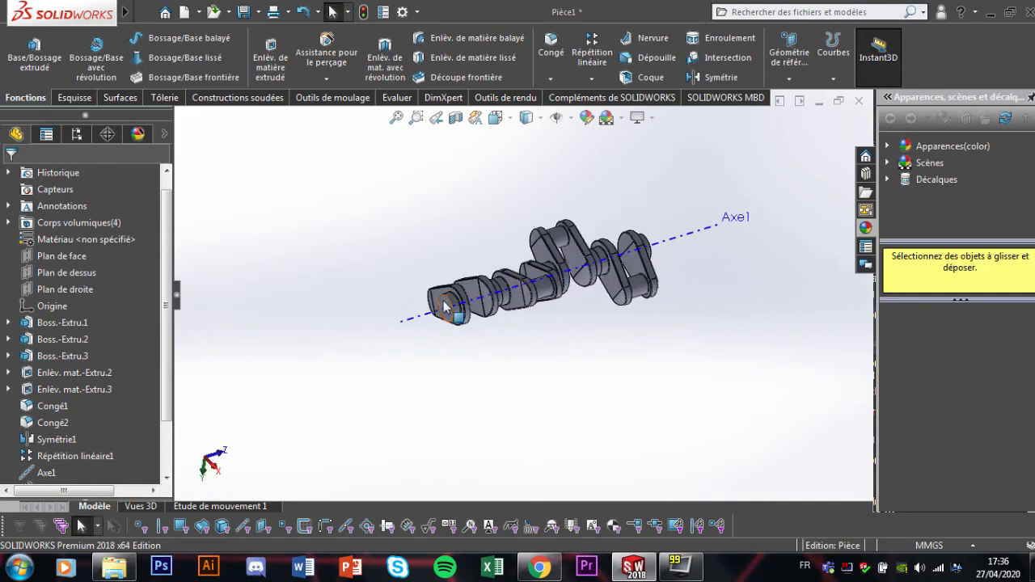
- Edit the first crank body's Move/Copy feature and set its rotation angle to -30°
scroll(68, 459, "down", 2)
right_click(77, 474)
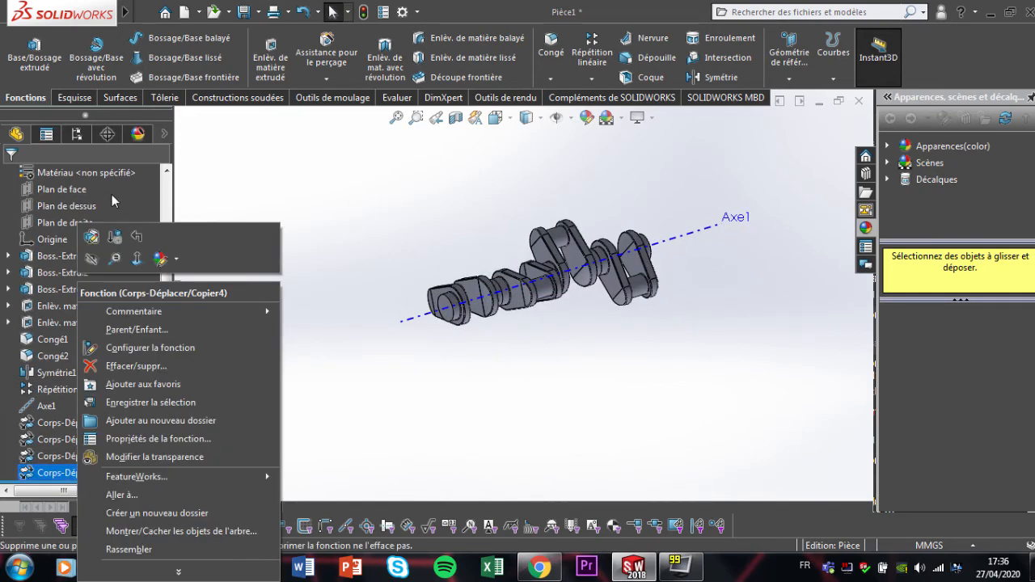
left_click(97, 236)
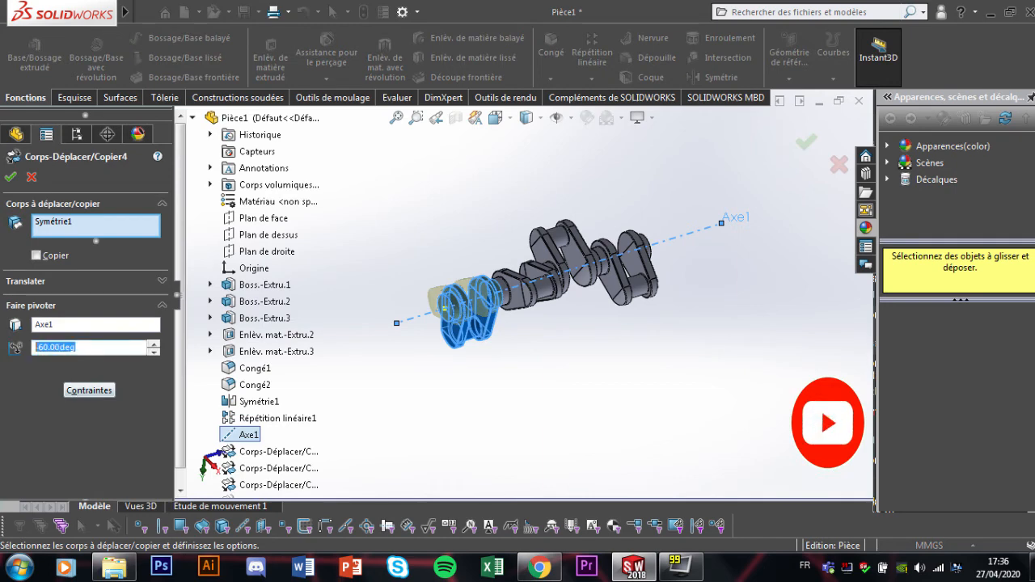
type("-30")
key("Return")
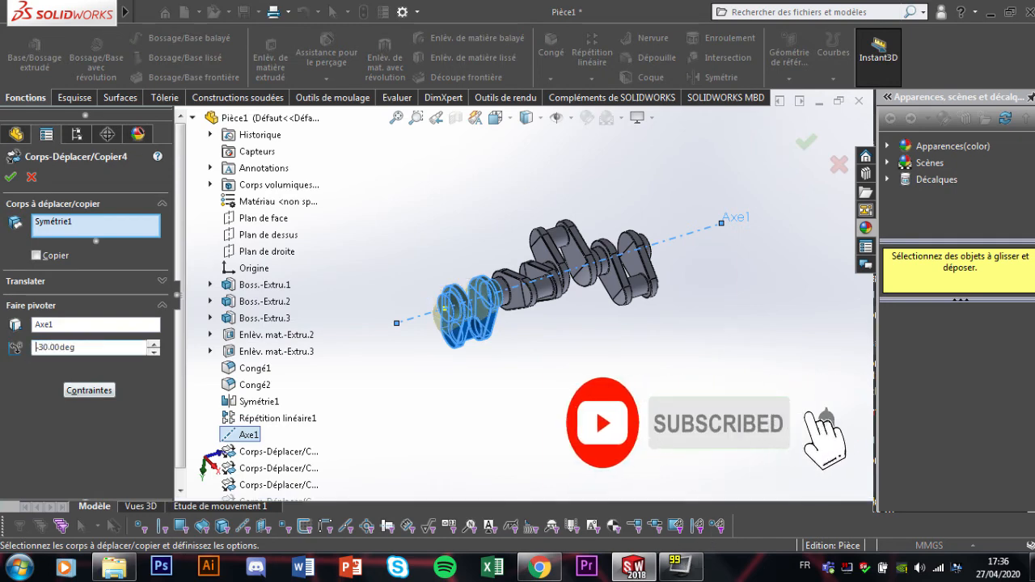
left_click(10, 177)
middle_click_drag(497, 396, 457, 368)
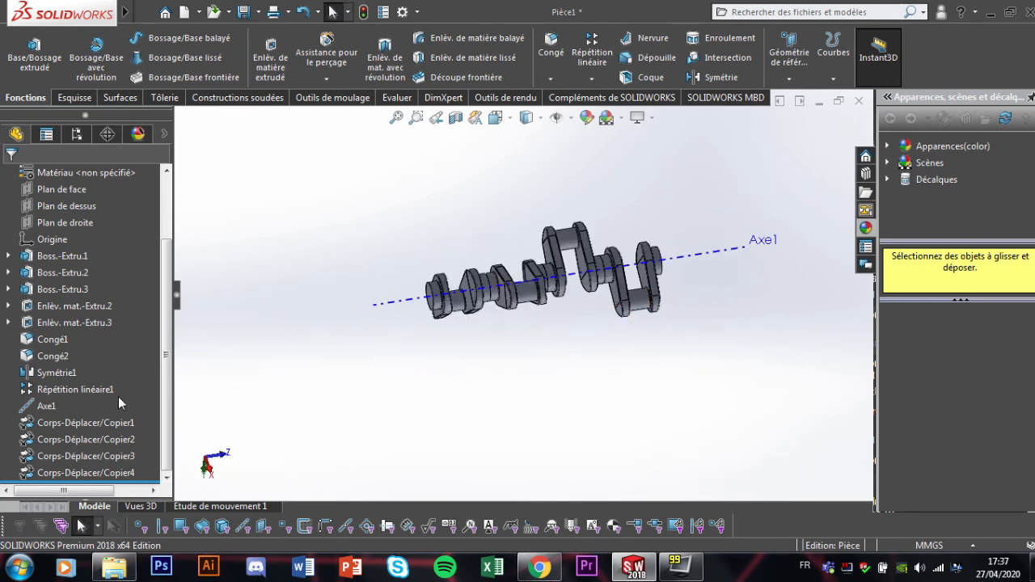
- Edit the Move/Copy feature of the fourth crank body, Corps-Déplacer/Copier3, and set its rotation angle to 30°
left_click(111, 459)
left_click(71, 440)
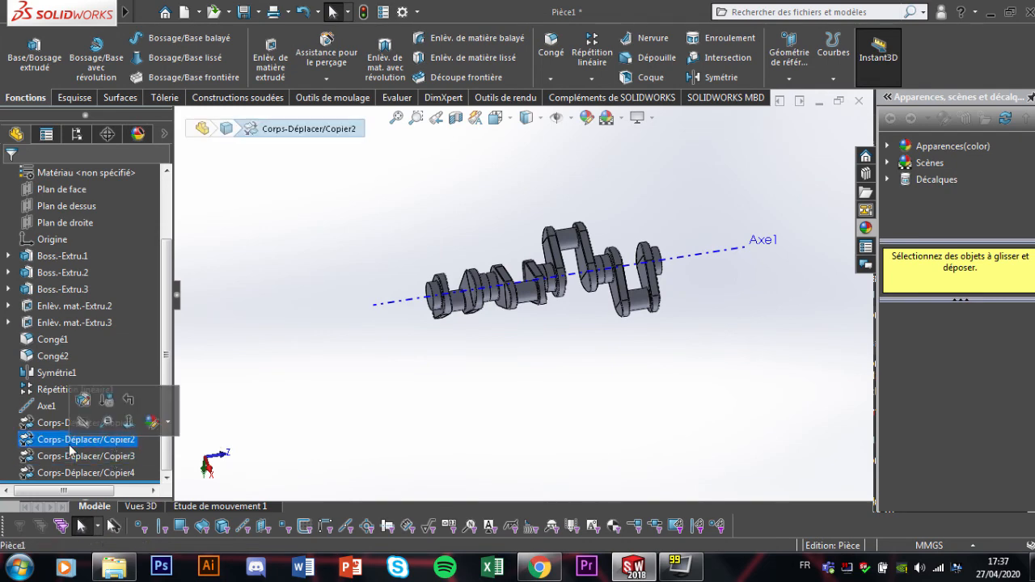
left_click(55, 474)
left_click(44, 457)
right_click(44, 457)
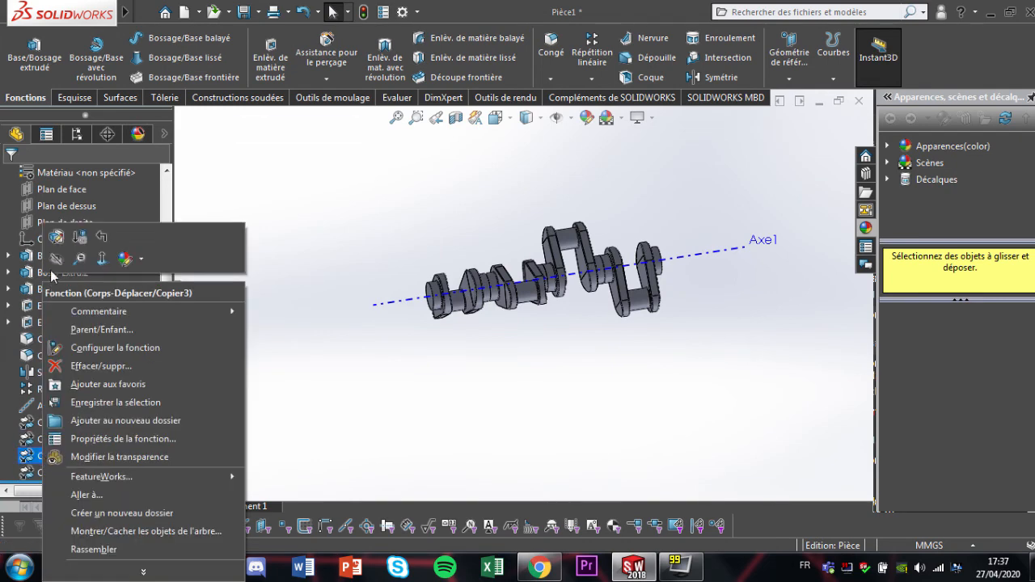
left_click(75, 260)
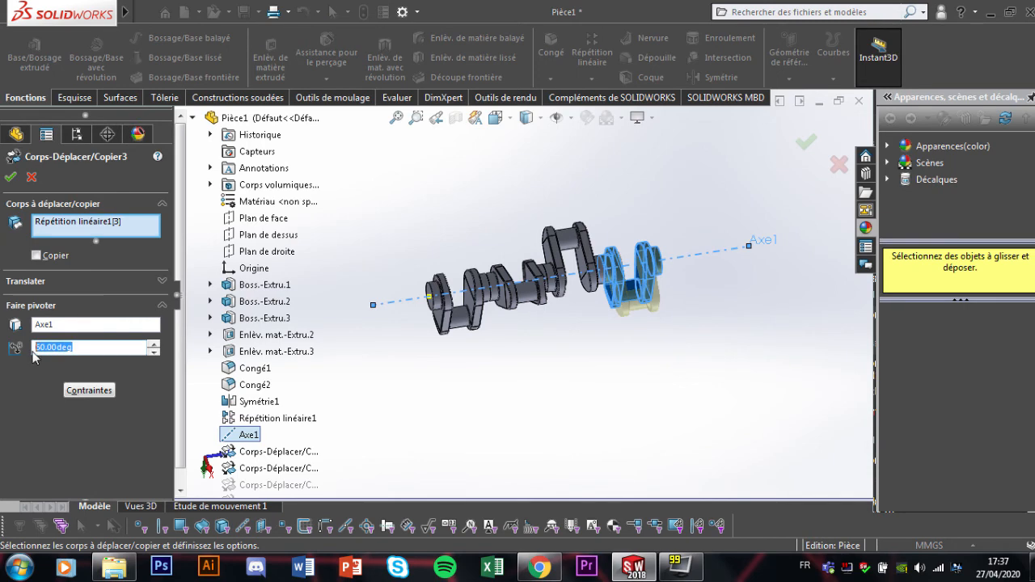
type("30")
key("Return")
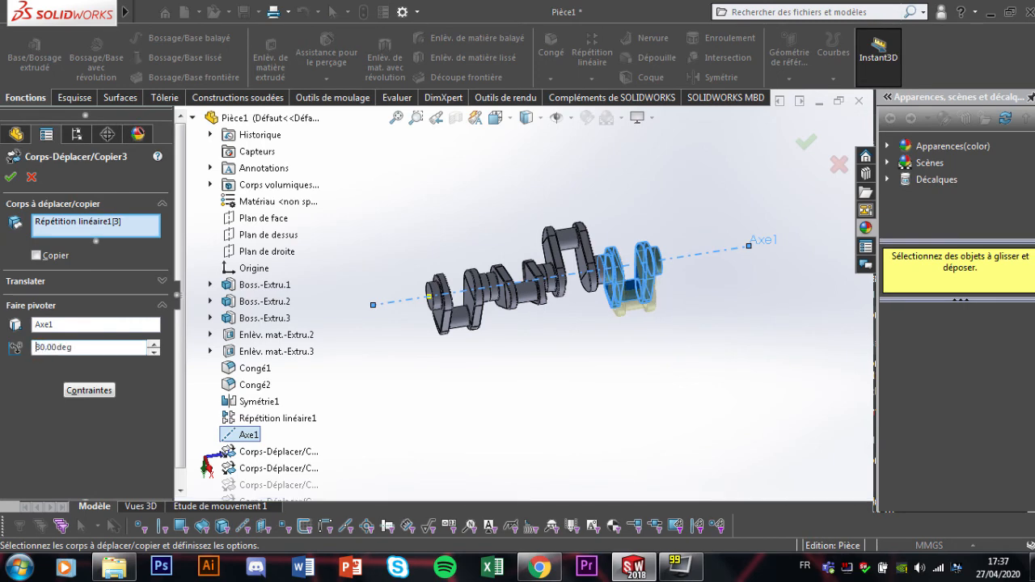
left_click(11, 177)
- Hide the reference axis Axe1 in the model
middle_click_drag(591, 446, 427, 338)
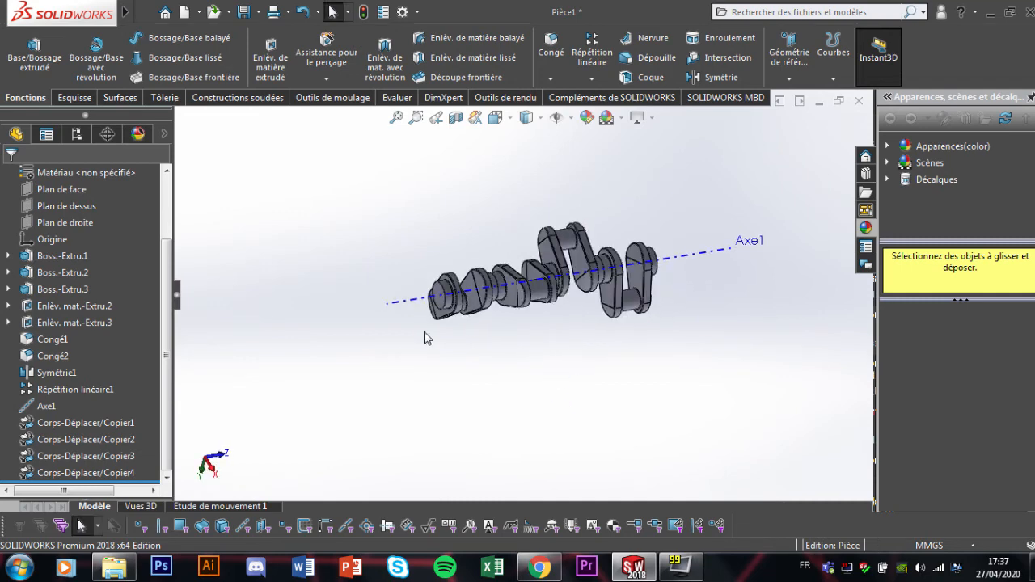
right_click(398, 309)
left_click(434, 251)
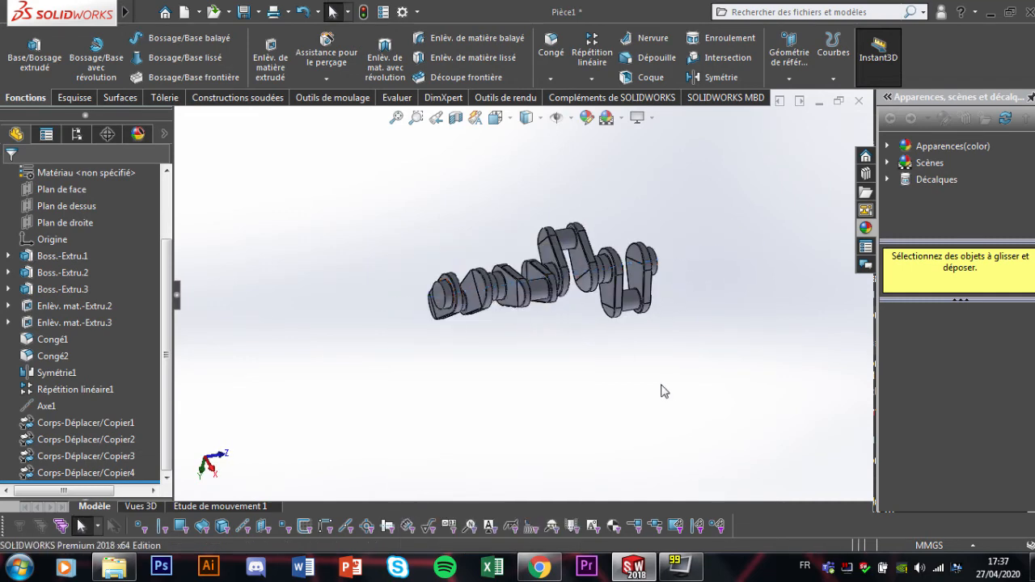
- Open the Chrome category of the metal appearances and apply chrome plaqué to the crankshaft
middle_click_drag(664, 400, 368, 580)
middle_click_drag(446, 505, 595, 317)
left_click(922, 149)
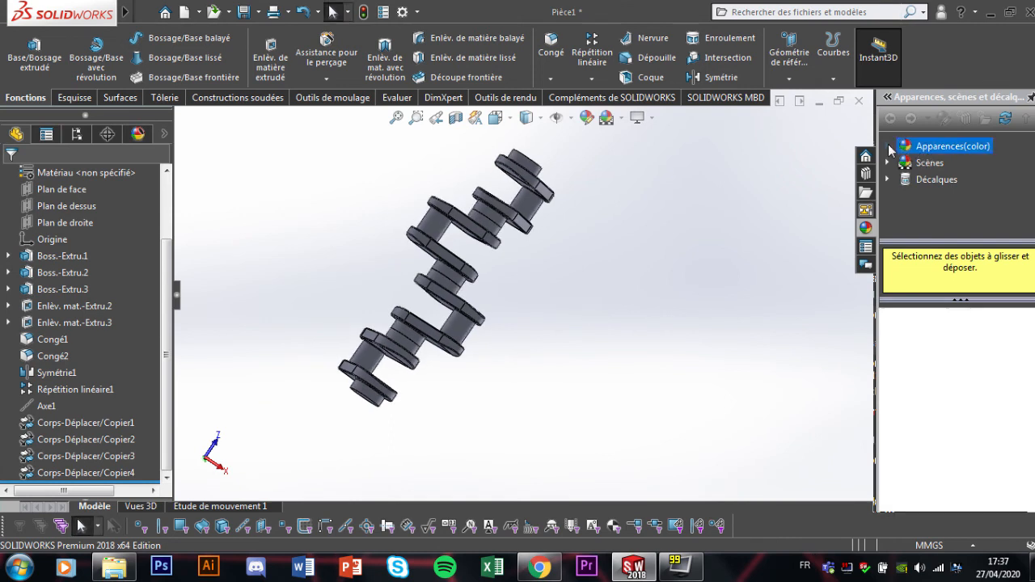
left_click(906, 180)
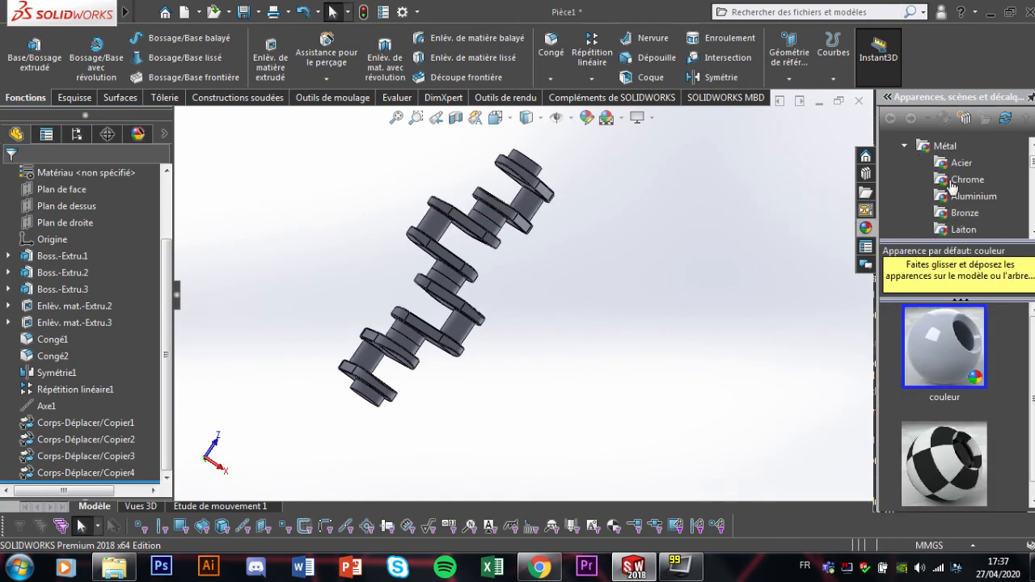
left_click(961, 185)
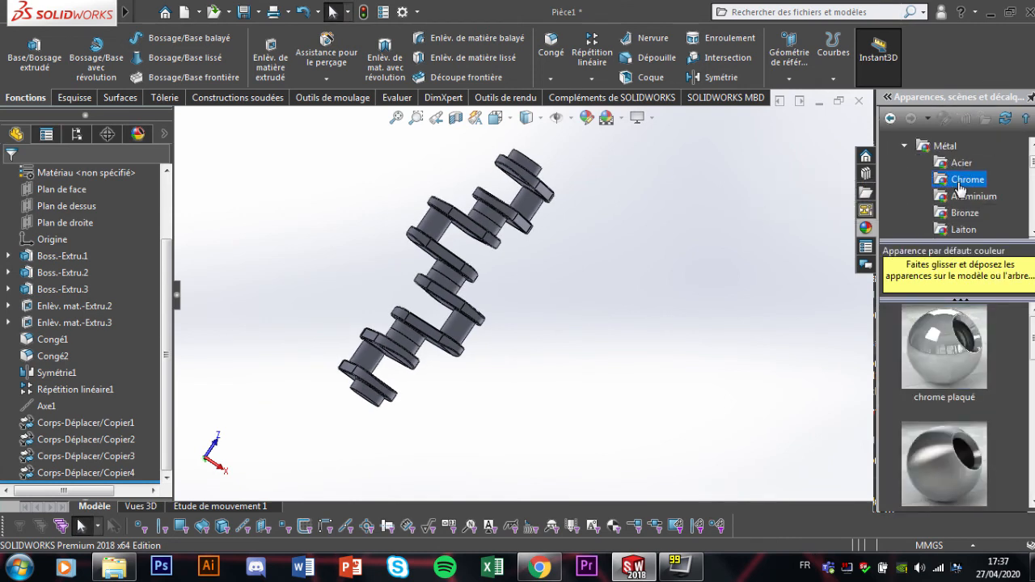
left_click(950, 378)
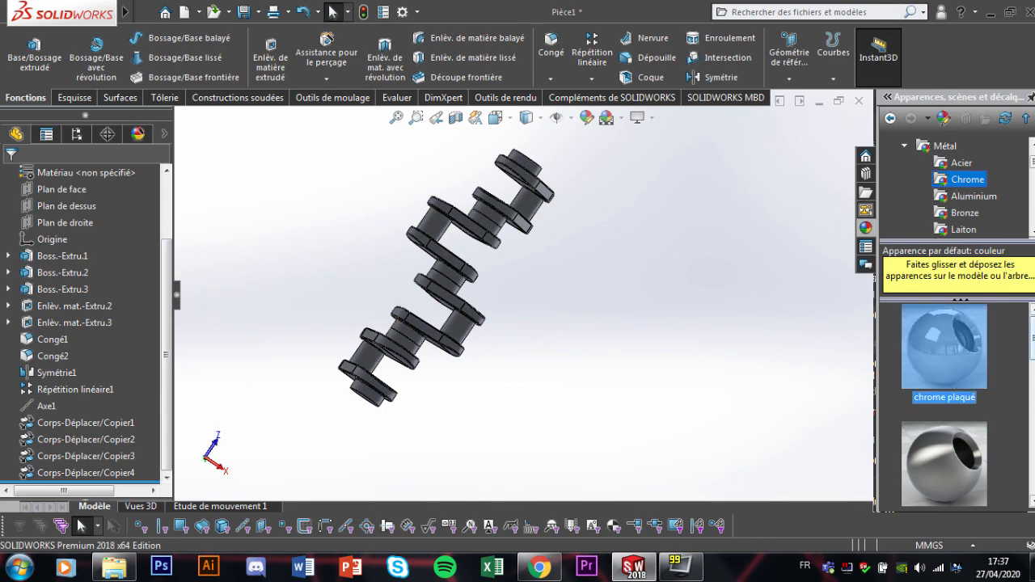
- Try the chrome mat and chrome bruni appearances on the crankshaft
scroll(1024, 440, "down", 5)
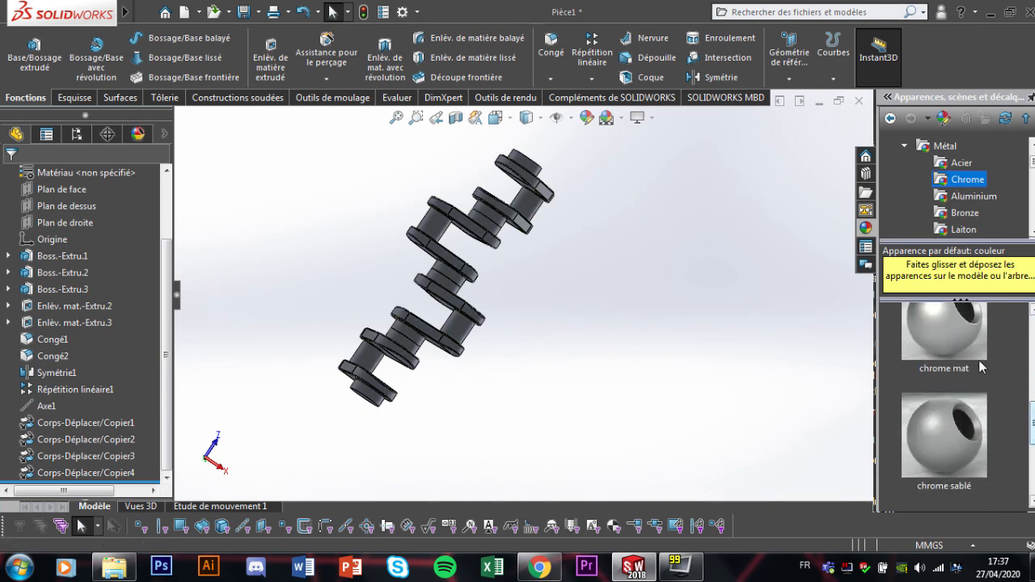
left_click(951, 343)
scroll(945, 404, "down", 3)
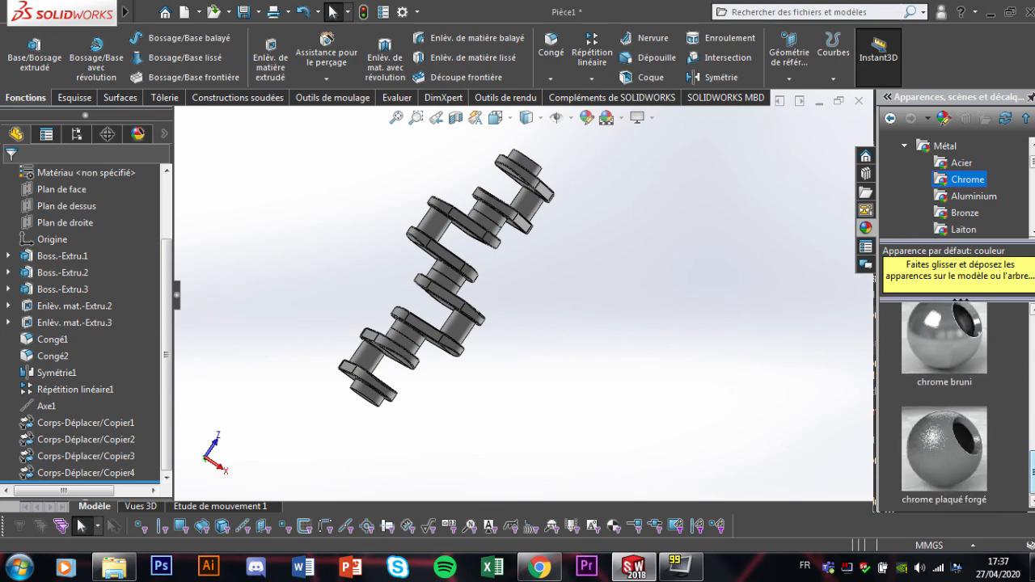
left_click(910, 356)
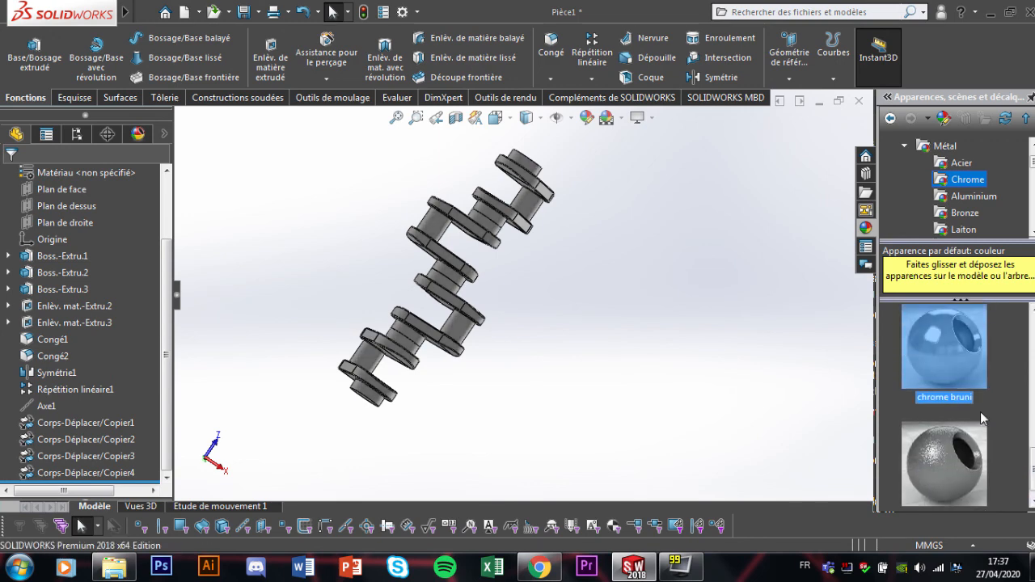
- Apply the chrome brossé appearance to the crankshaft
scroll(980, 411, "down", 1)
scroll(945, 405, "down", 3)
left_click(944, 393)
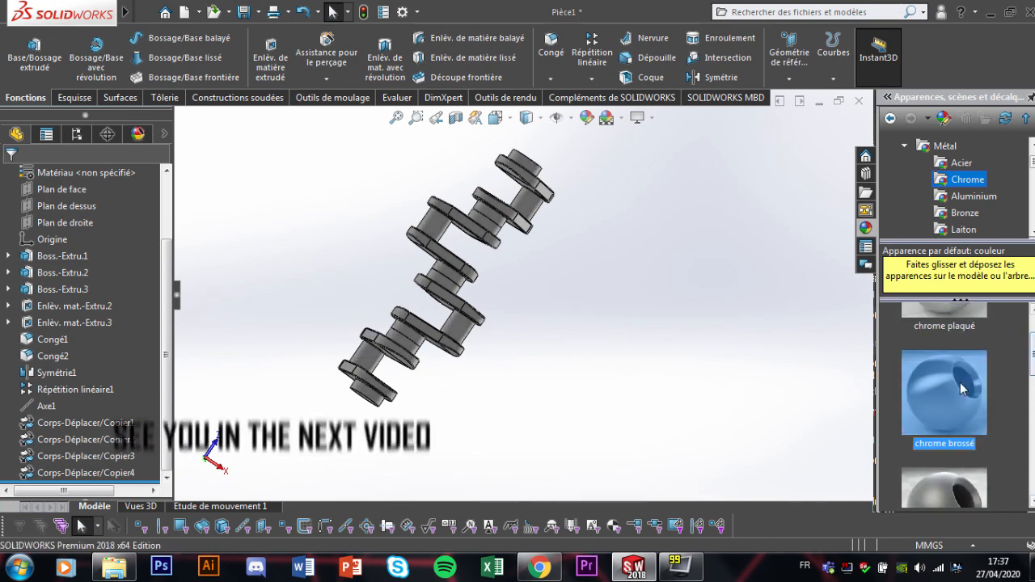
middle_click_drag(493, 273, 525, 411)
scroll(467, 295, "down", 4)
scroll(468, 297, "down", 2)
middle_click_drag(458, 324, 424, 375)
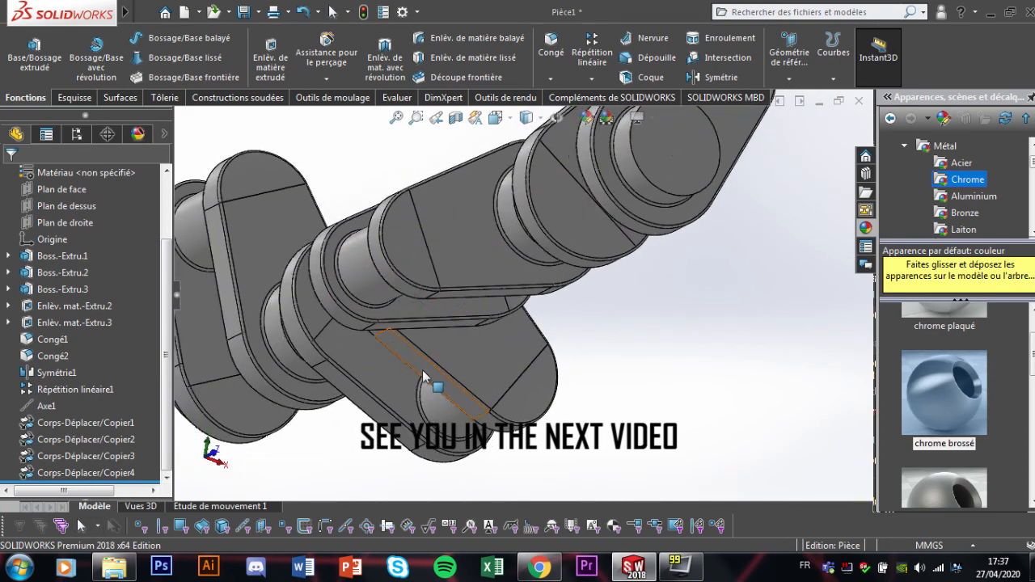
scroll(426, 377, "up", 4)
middle_click_drag(496, 362, 462, 212)
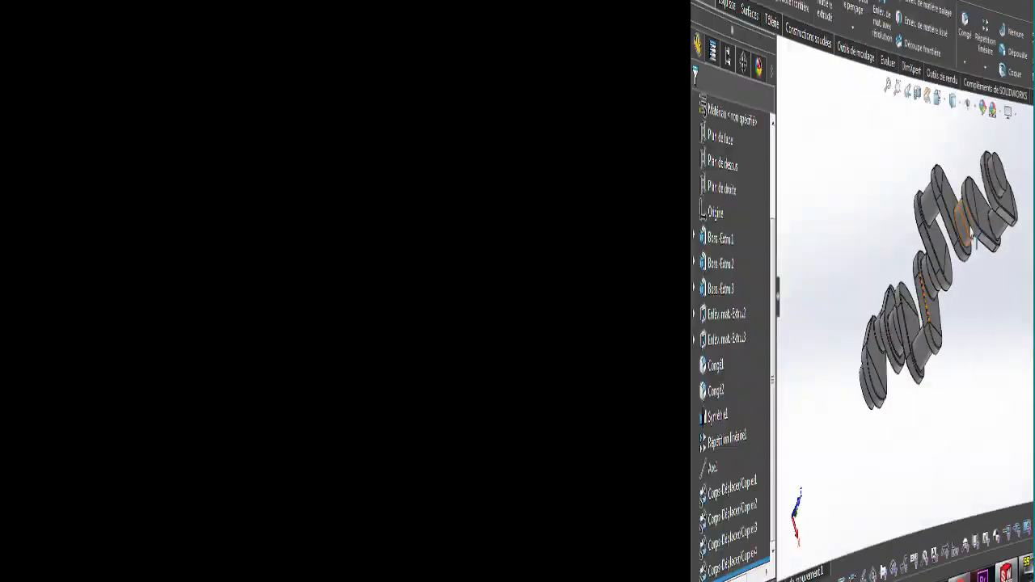